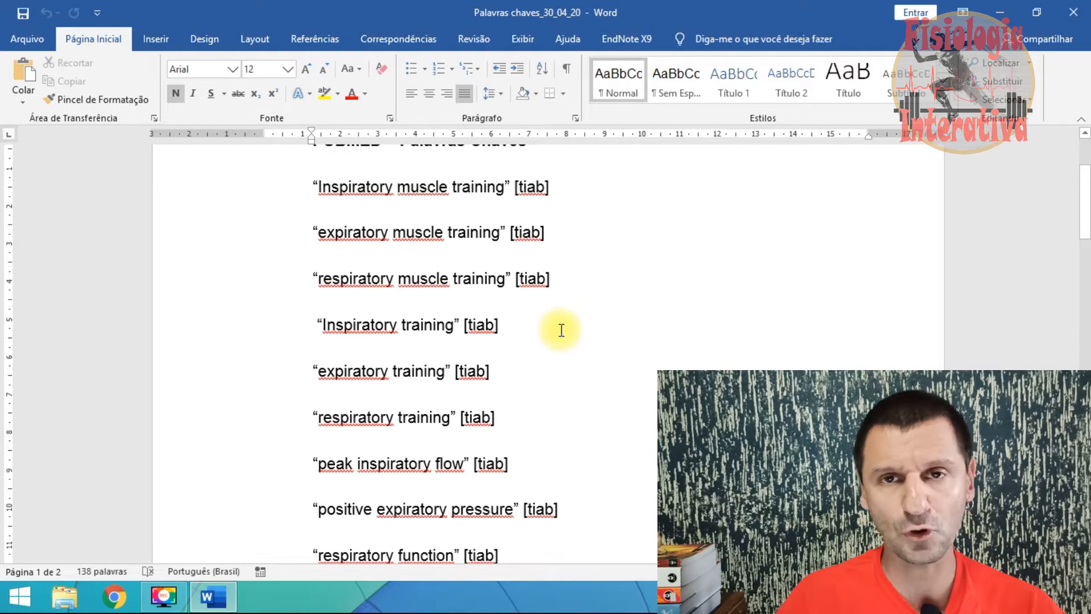
Review the keyword list in the document and copy the combined Boolean search string at its end.
scroll(561, 330, "up", 3)
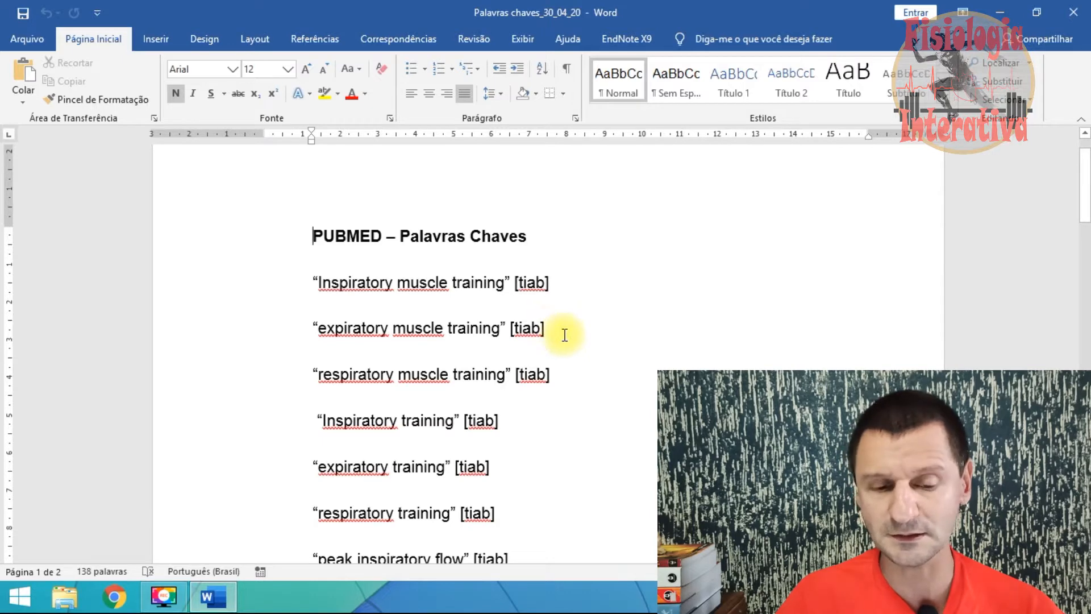
scroll(560, 329, "down", 4)
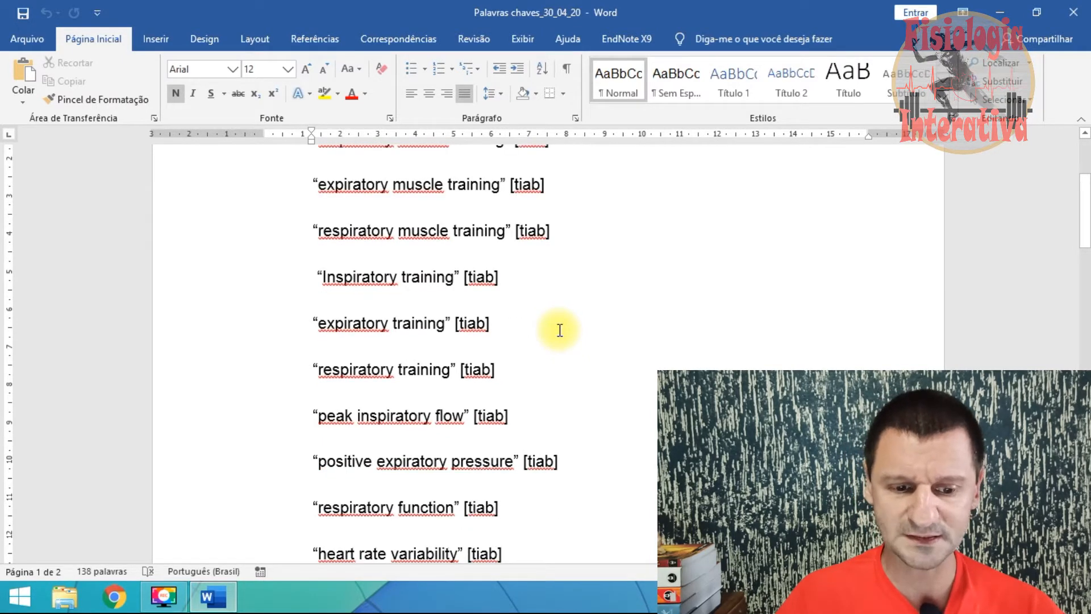
scroll(559, 329, "down", 8)
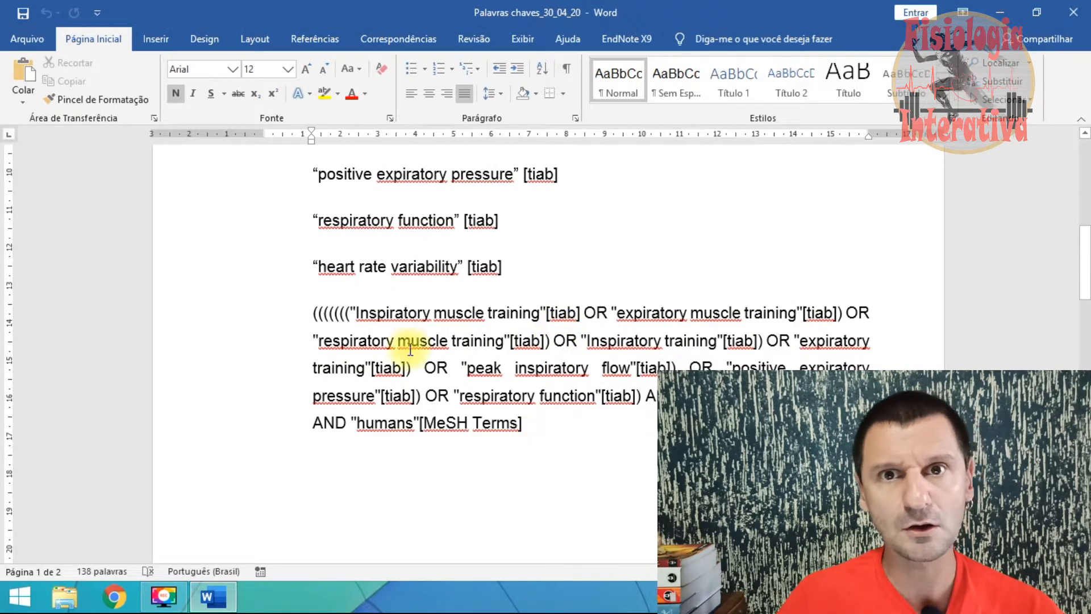
left_click_drag(313, 314, 587, 448)
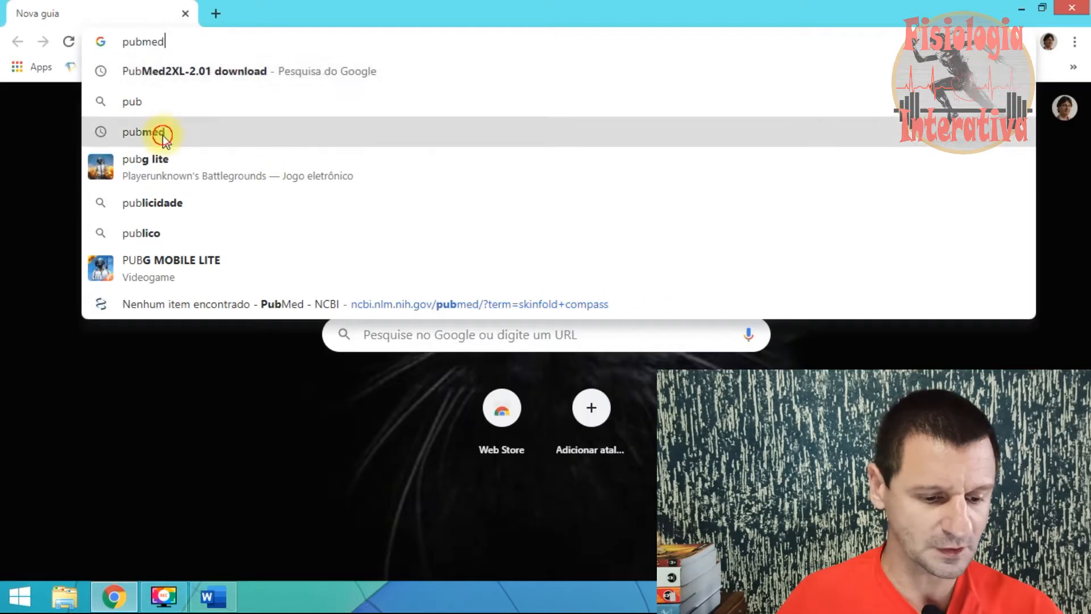
In Chrome, find and open the PubMed site, run a search with the copied keyword string and skim the results.
left_click(163, 132)
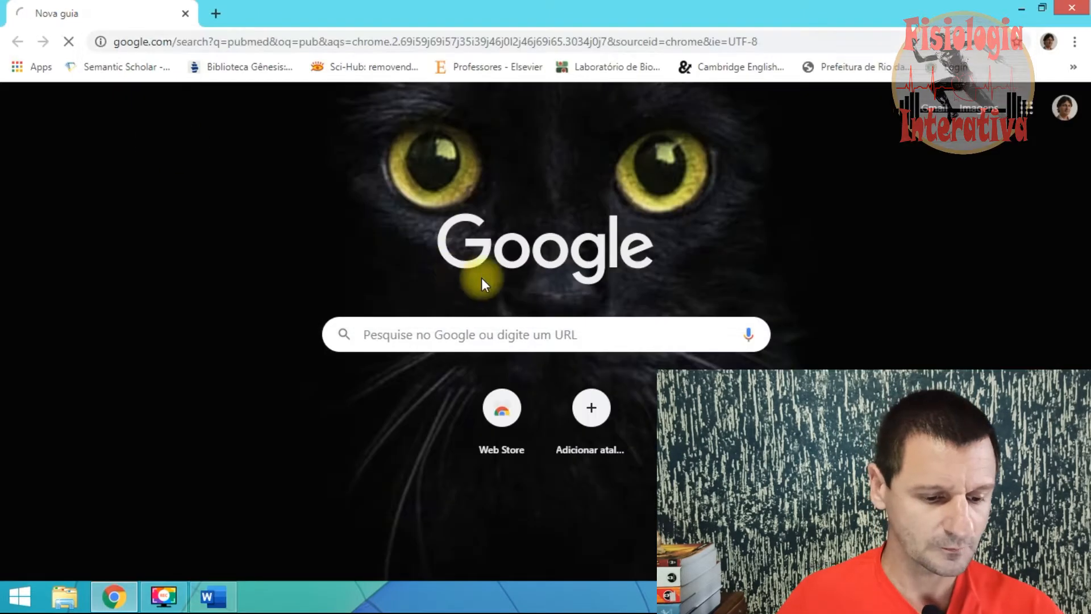
left_click(256, 225)
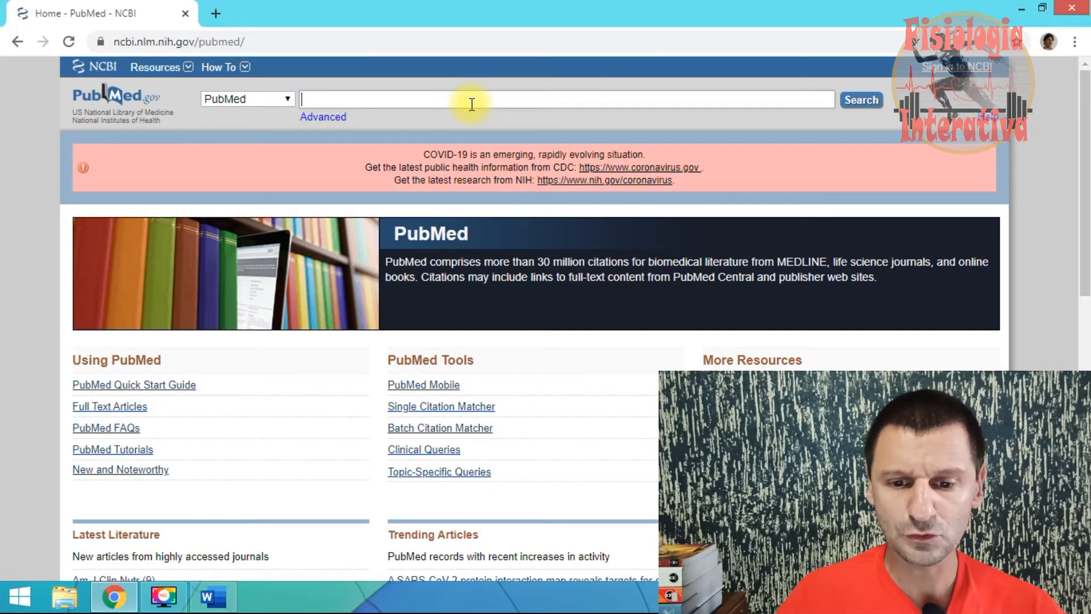
key("ctrl+v")
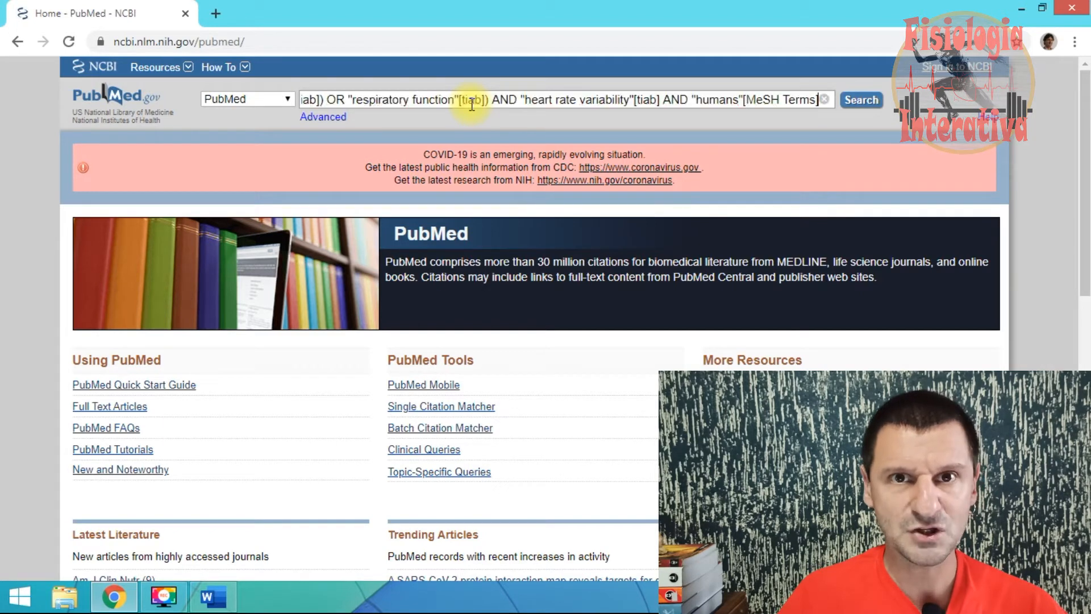
left_click(872, 109)
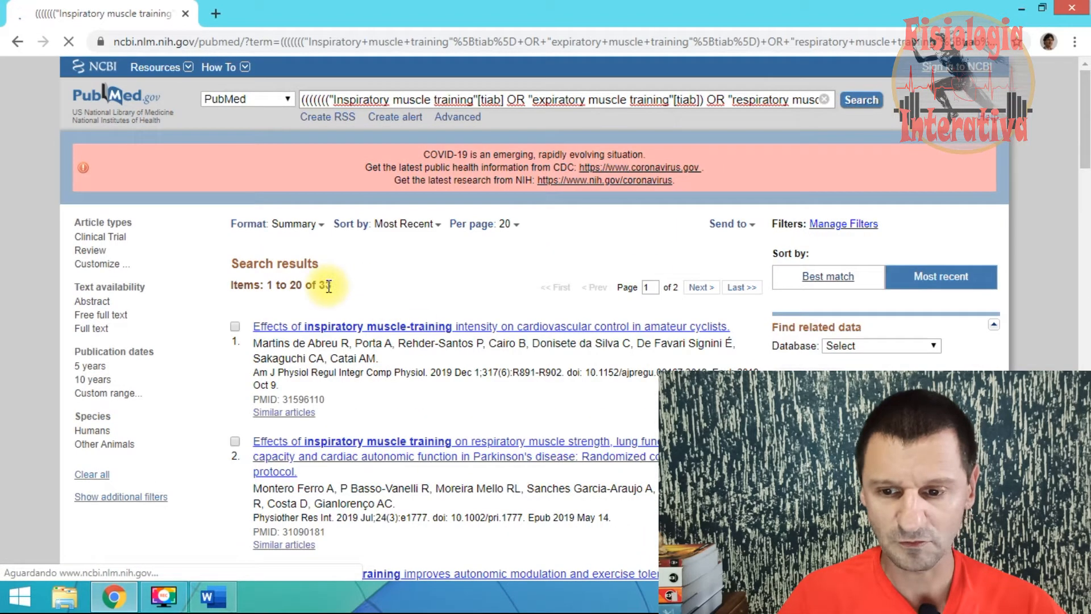
scroll(375, 297, "down", 8)
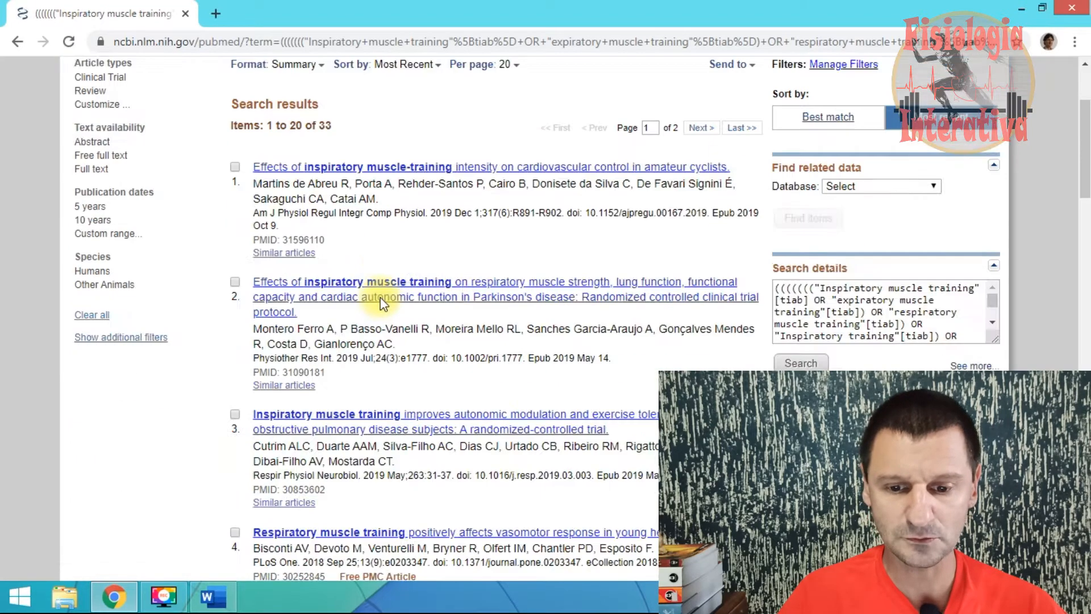
scroll(470, 288, "up", 8)
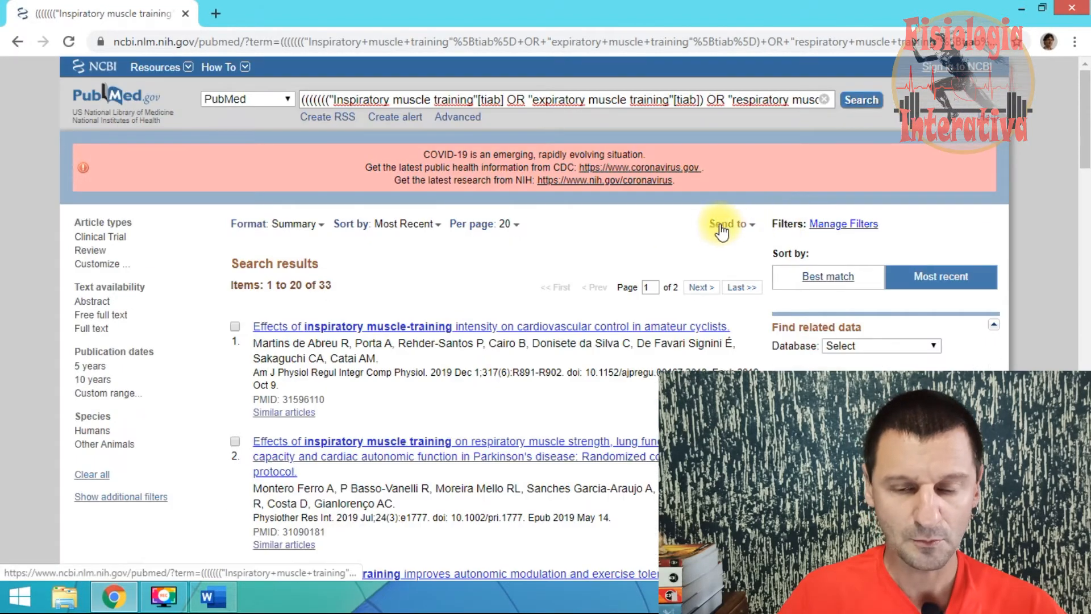
Send all the PubMed search results to a file in XML format.
left_click(749, 226)
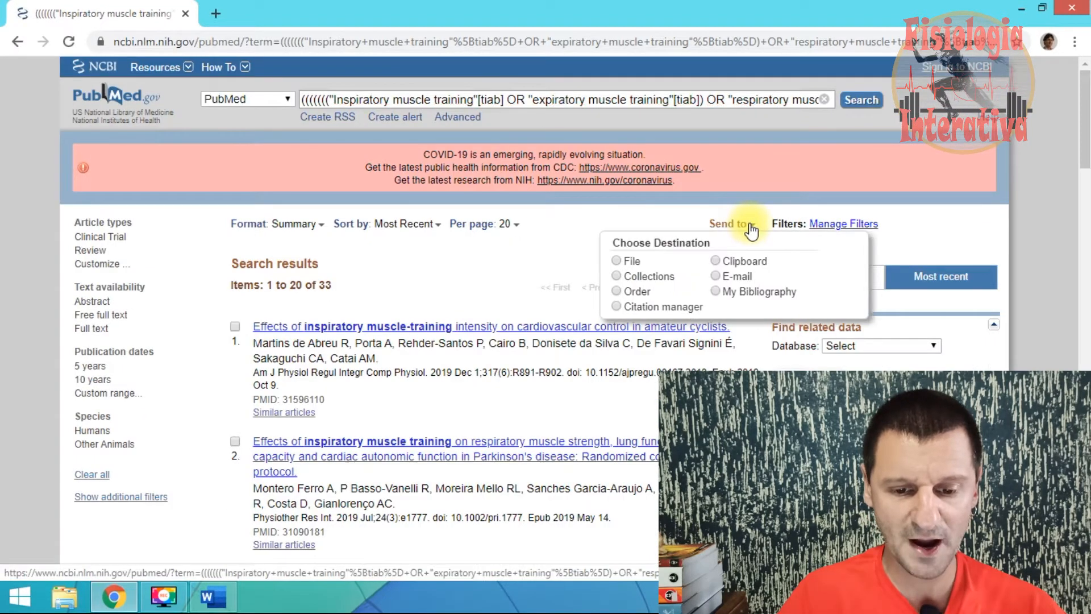
left_click(617, 262)
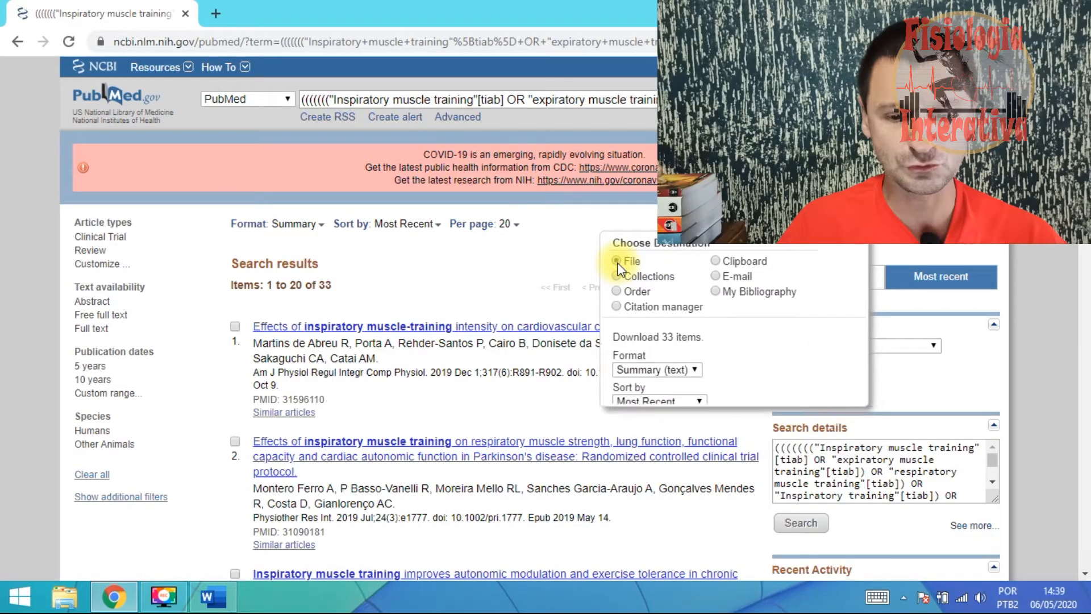
left_click(695, 373)
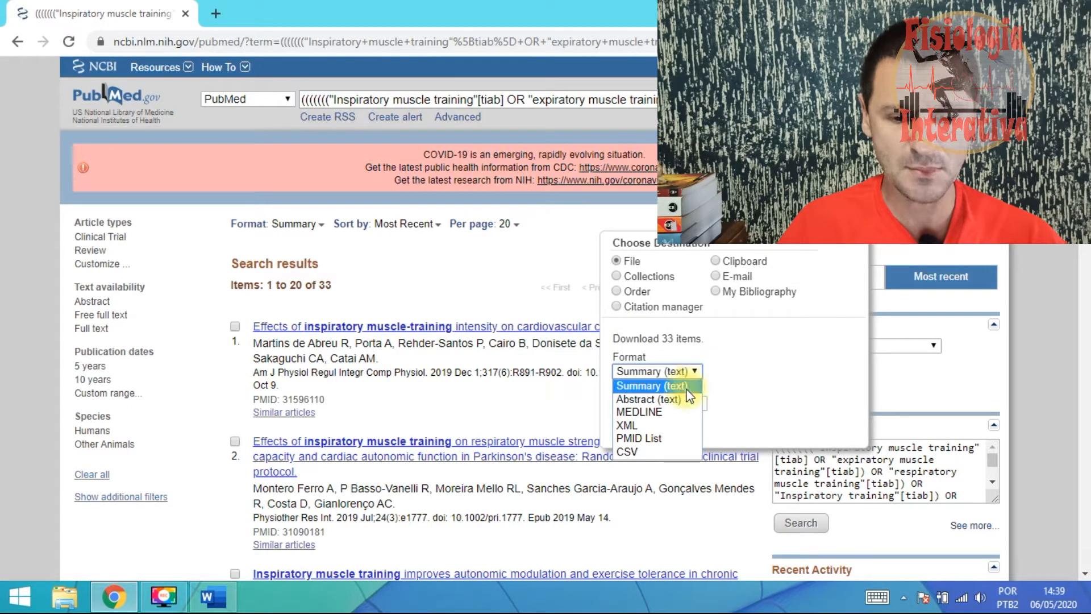
left_click(665, 426)
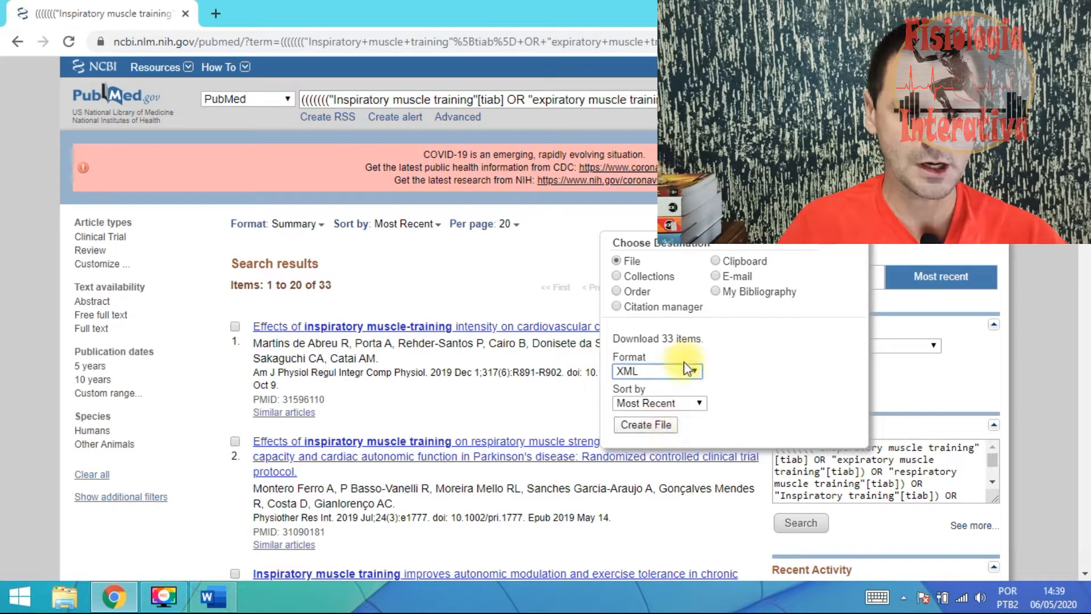
left_click(661, 426)
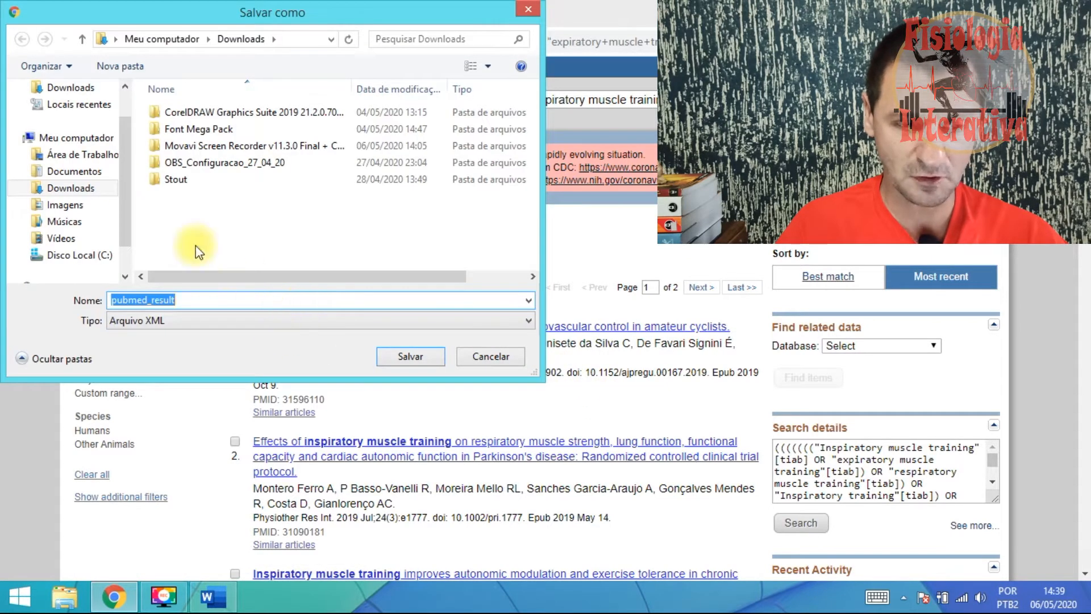
Save the exported XML file to the Área de Trabalho folder as pubmed_result_06_05_20.
left_click(83, 155)
left_click(207, 302)
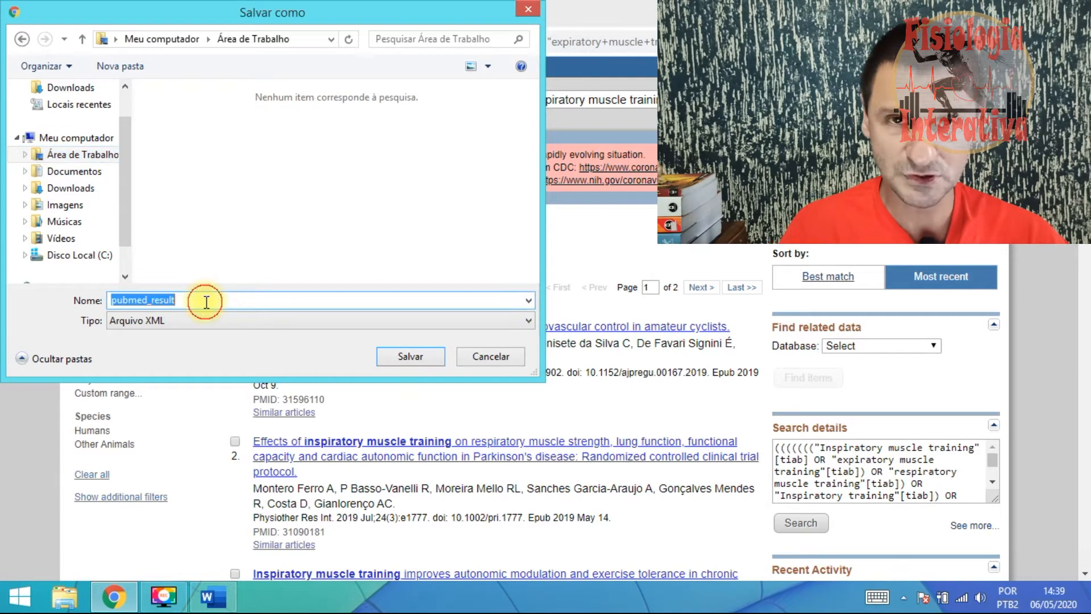
left_click(206, 301)
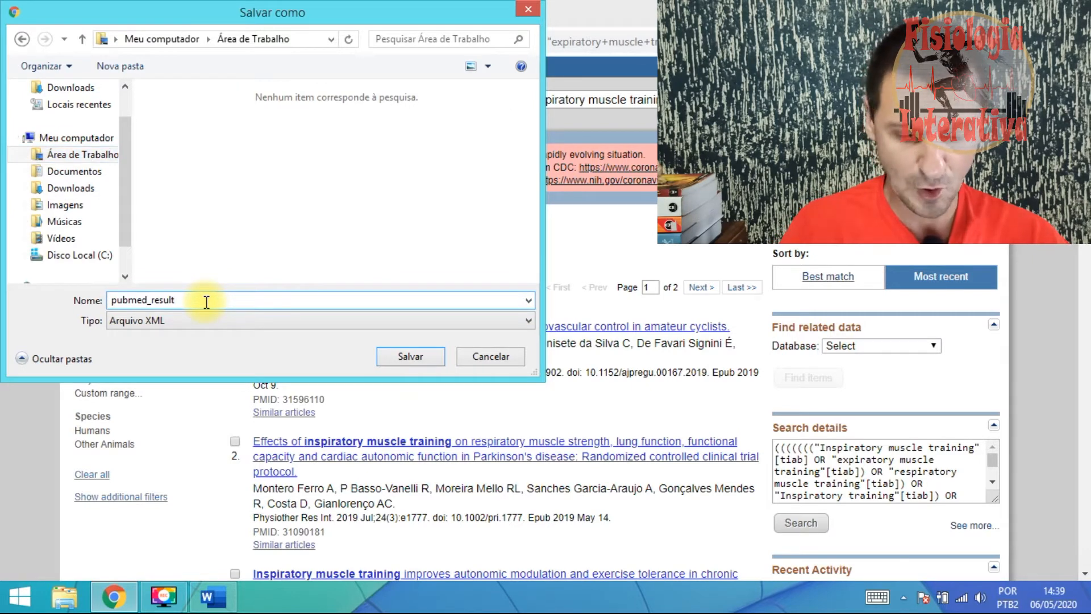
type("_")
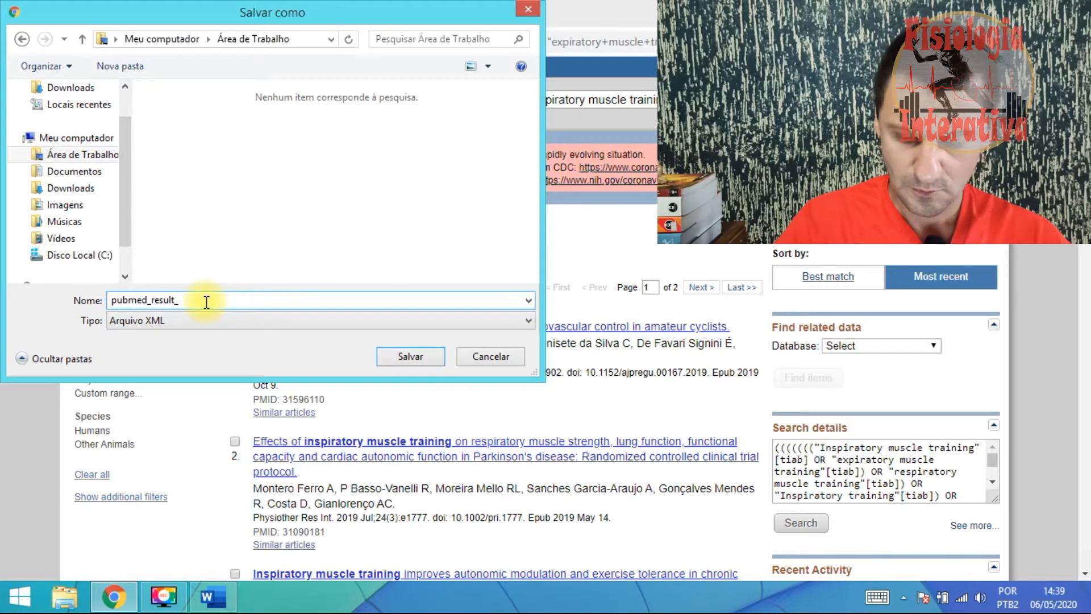
type("06")
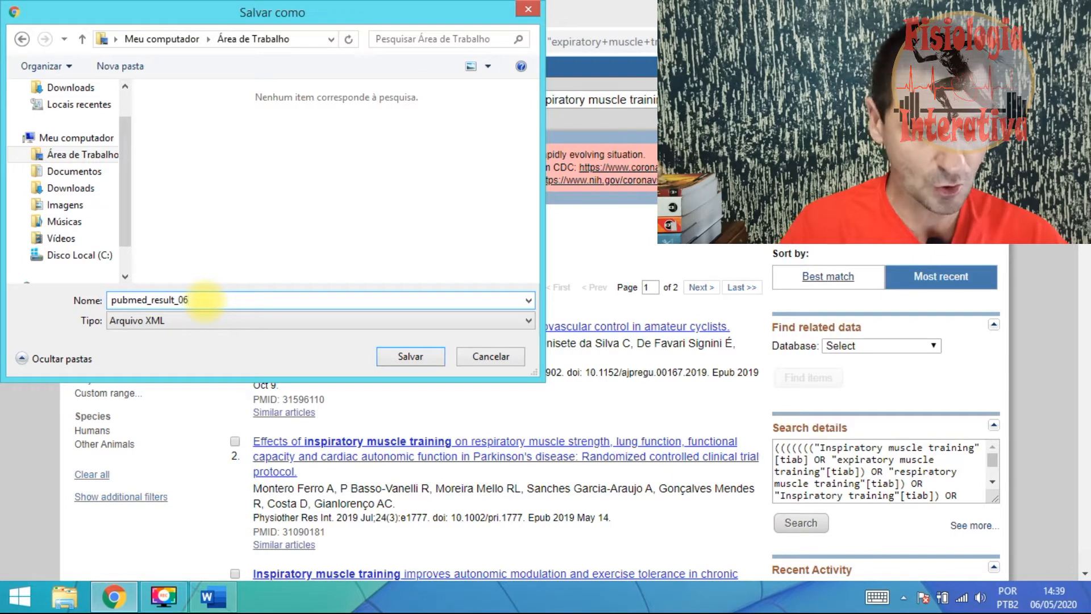
type("_05_")
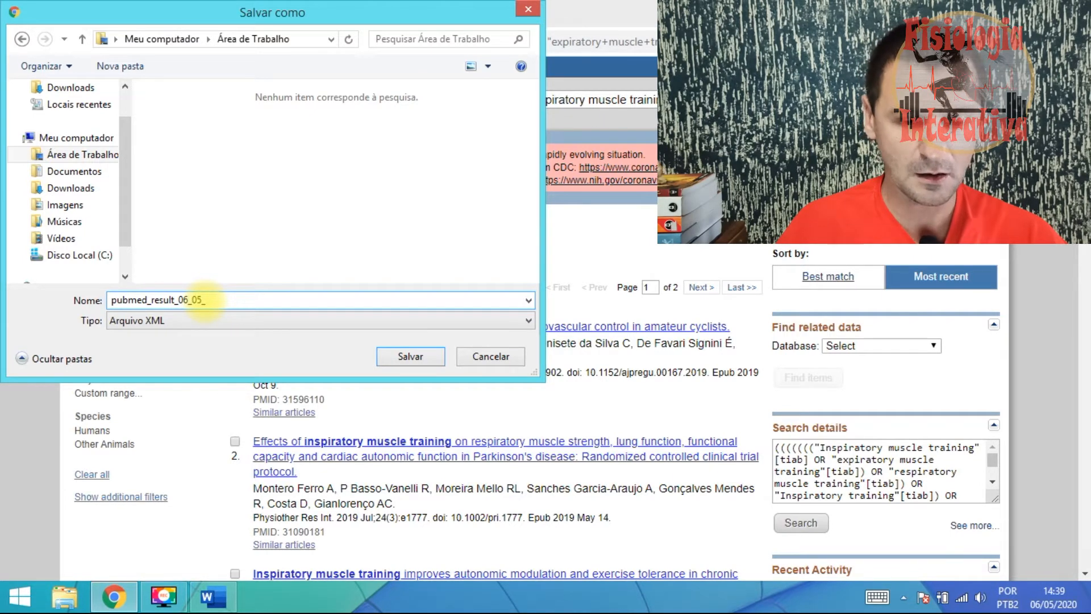
type("20")
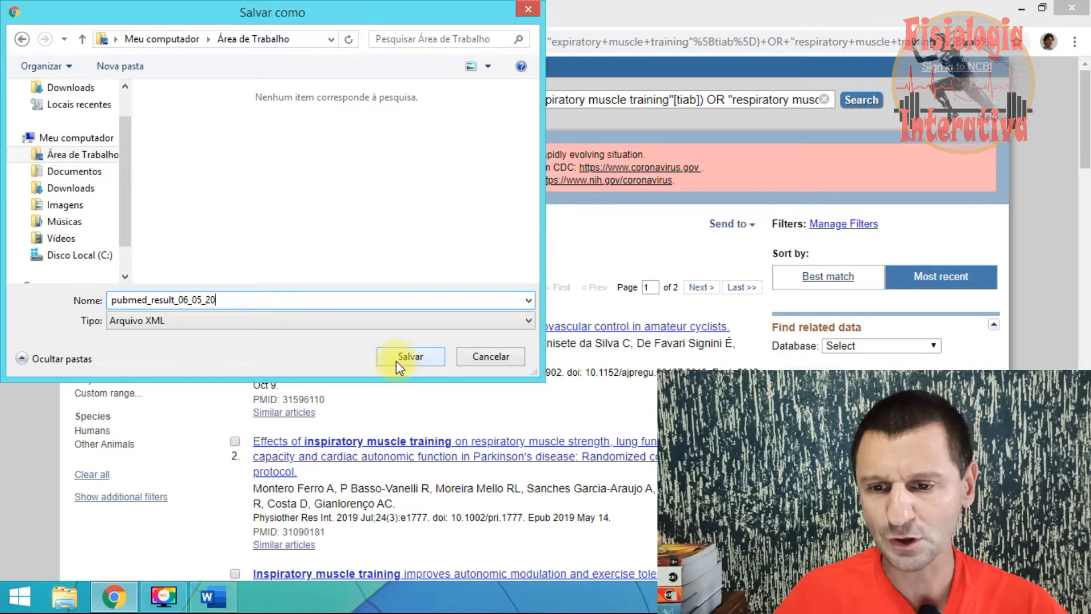
left_click(397, 361)
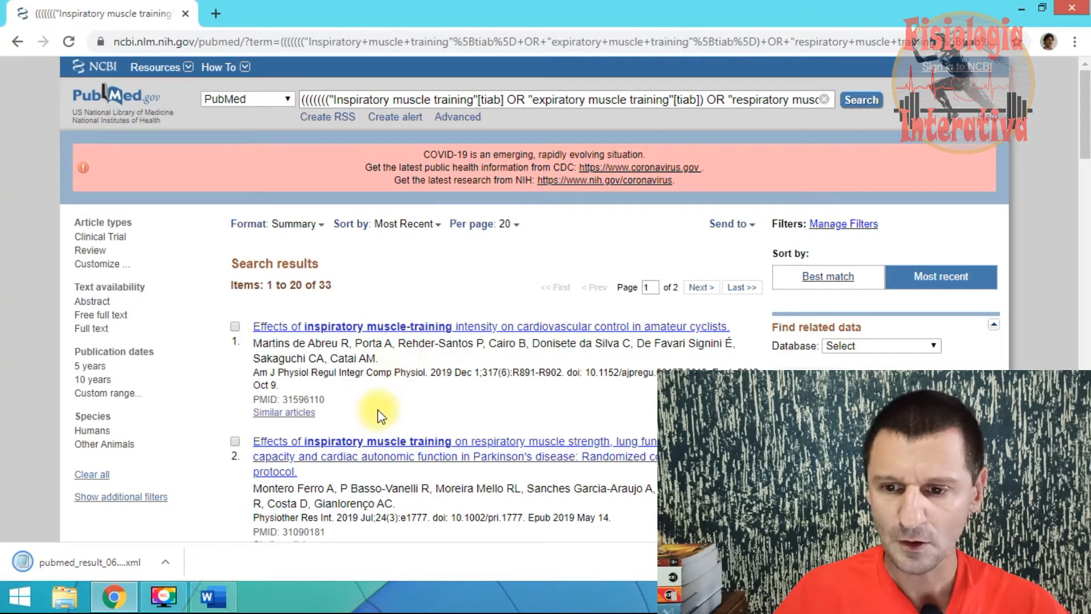
Close the Word keyword document and rearrange the desktop, moving its file aside and placing the PubMed XML file in the open middle area.
key("alt+Tab")
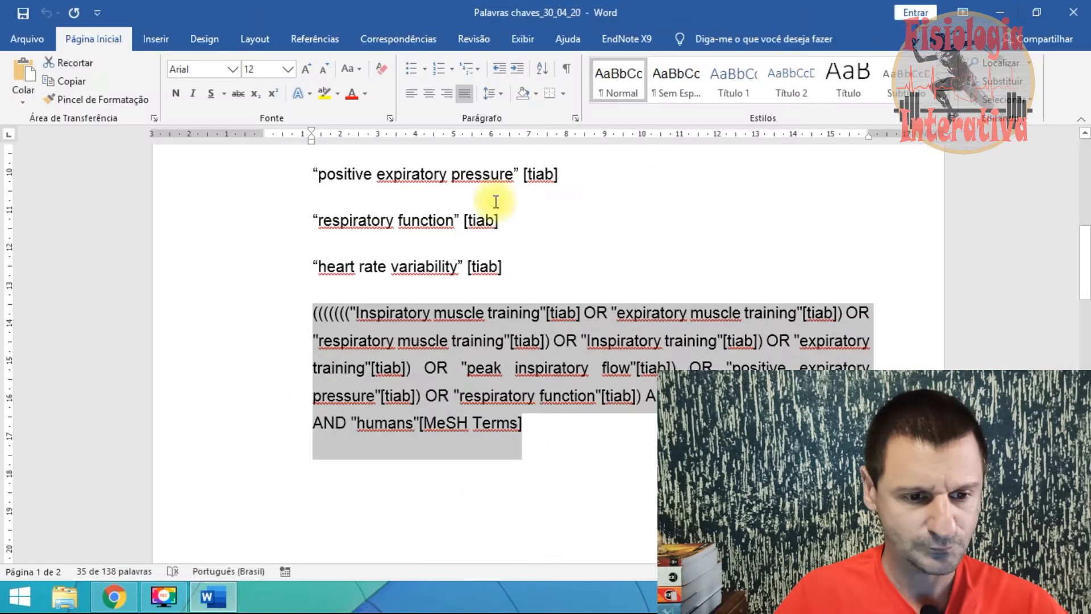
left_click(1082, 11)
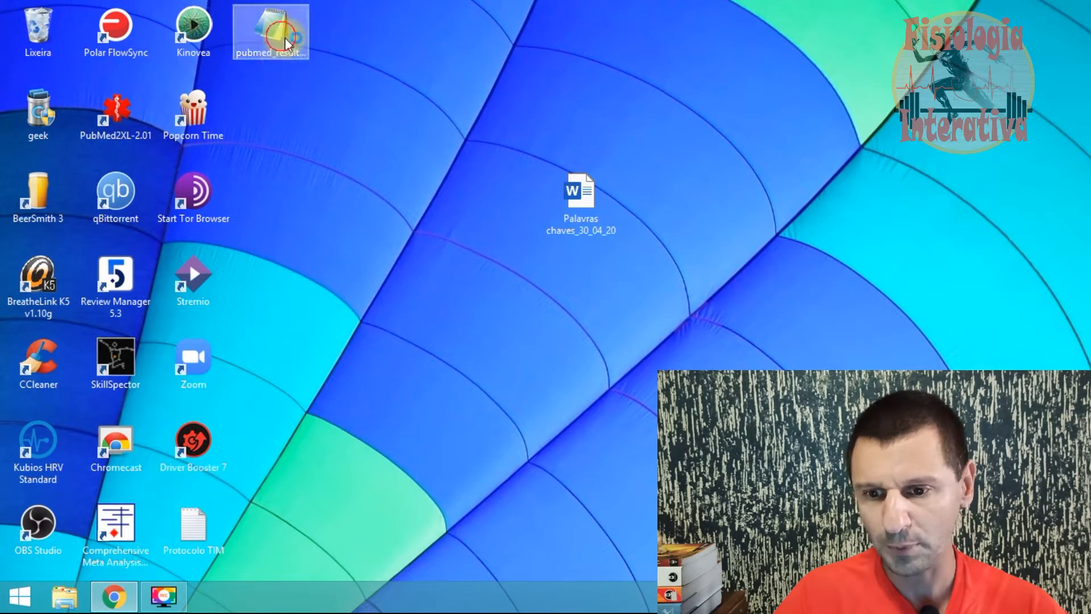
left_click_drag(284, 29, 1051, 65)
left_click_drag(585, 275, 583, 182)
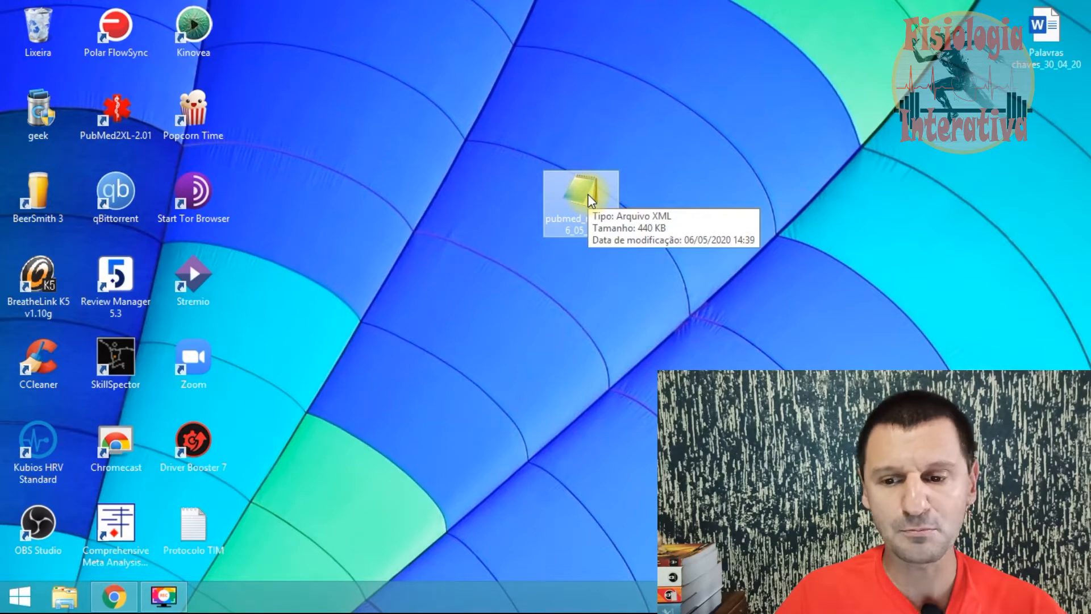
Open the pubmed_result_06_05_20 file in Notepad, examine its article, abstract and author records, and close it.
double_click(588, 195)
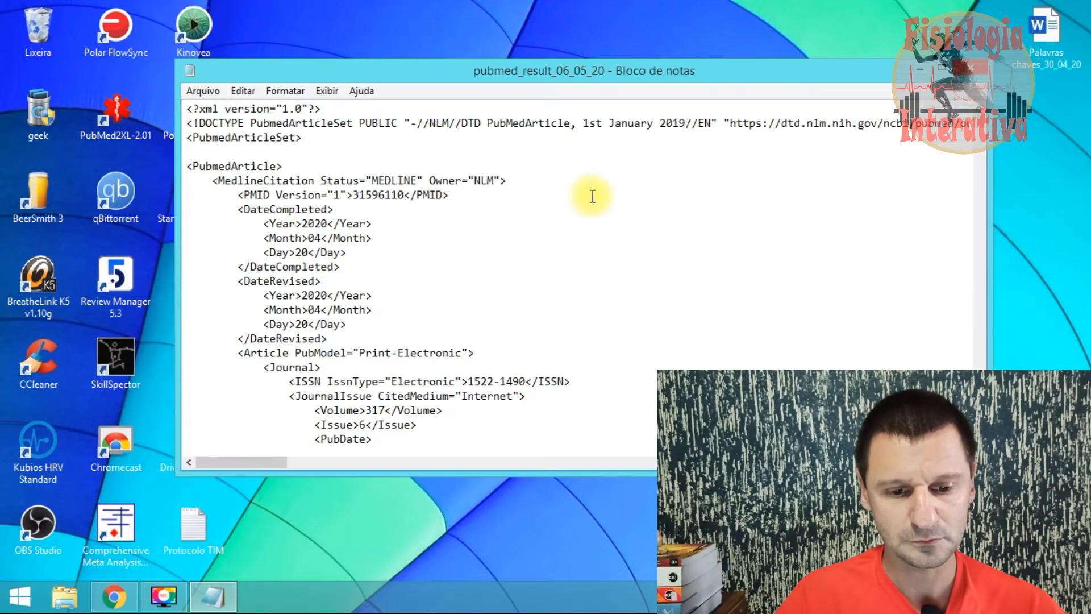
scroll(568, 196, "down", 1)
scroll(572, 198, "up", 1)
scroll(572, 199, "down", 10)
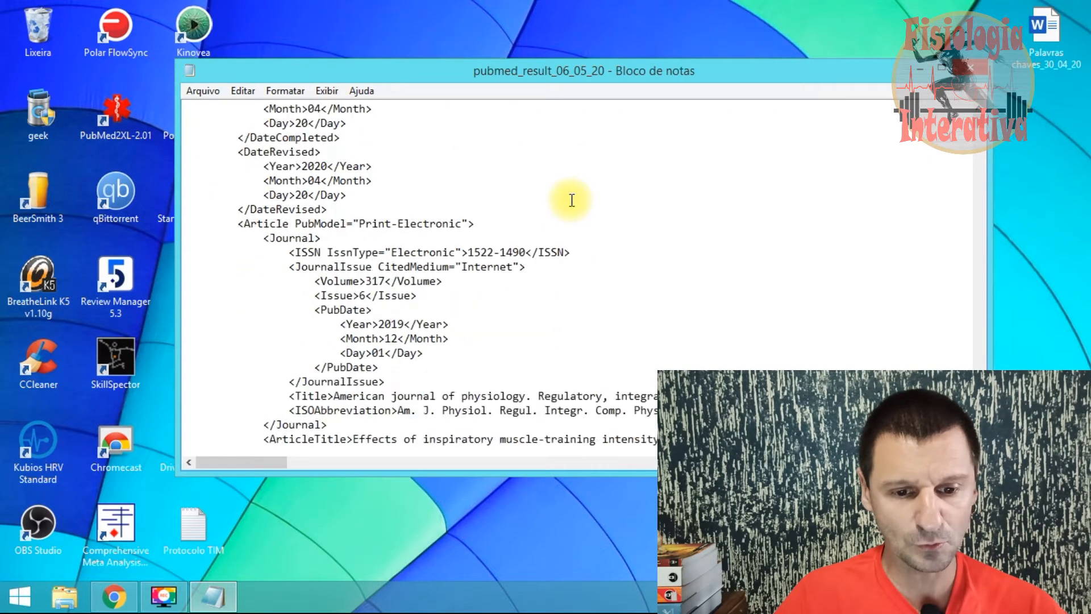
scroll(573, 202, "up", 5)
scroll(573, 202, "up", 5)
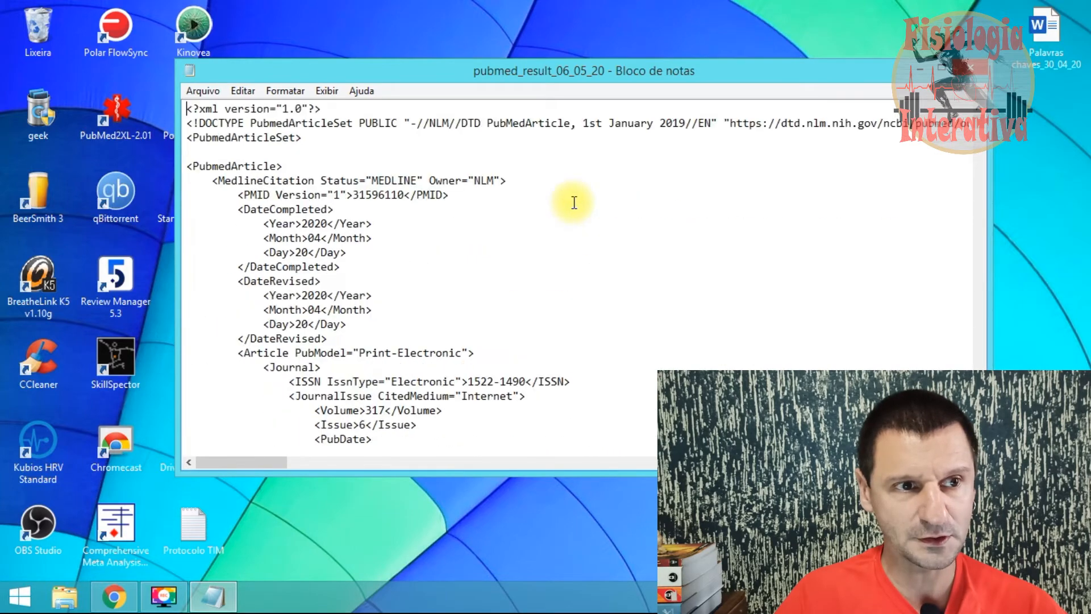
left_click_drag(314, 123, 821, 376)
scroll(495, 282, "down", 6)
scroll(821, 376, "down", 3)
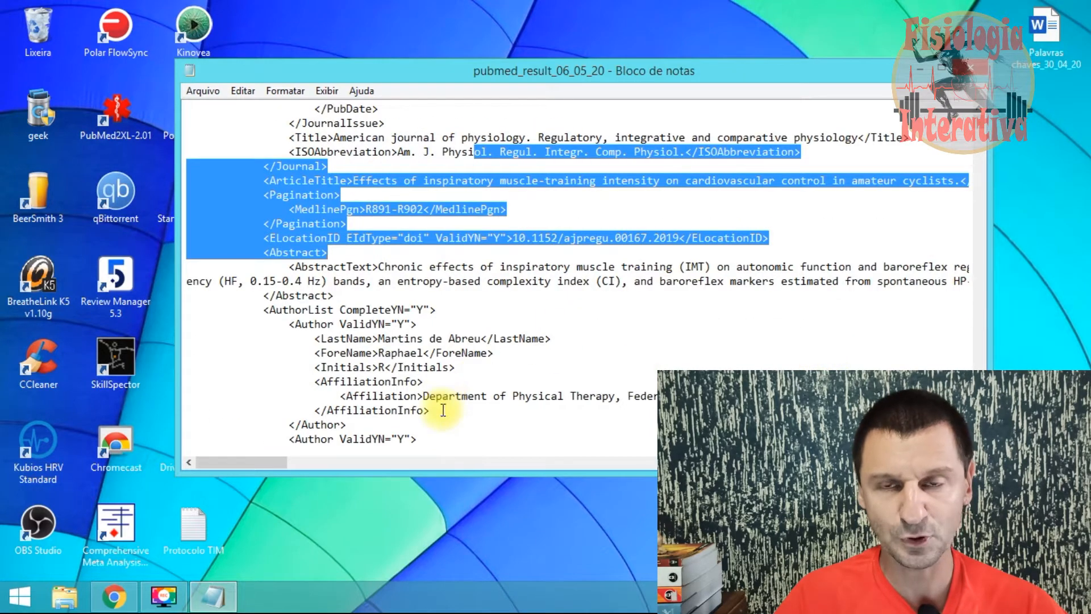
left_click_drag(440, 412, 327, 267)
scroll(668, 349, "down", 7)
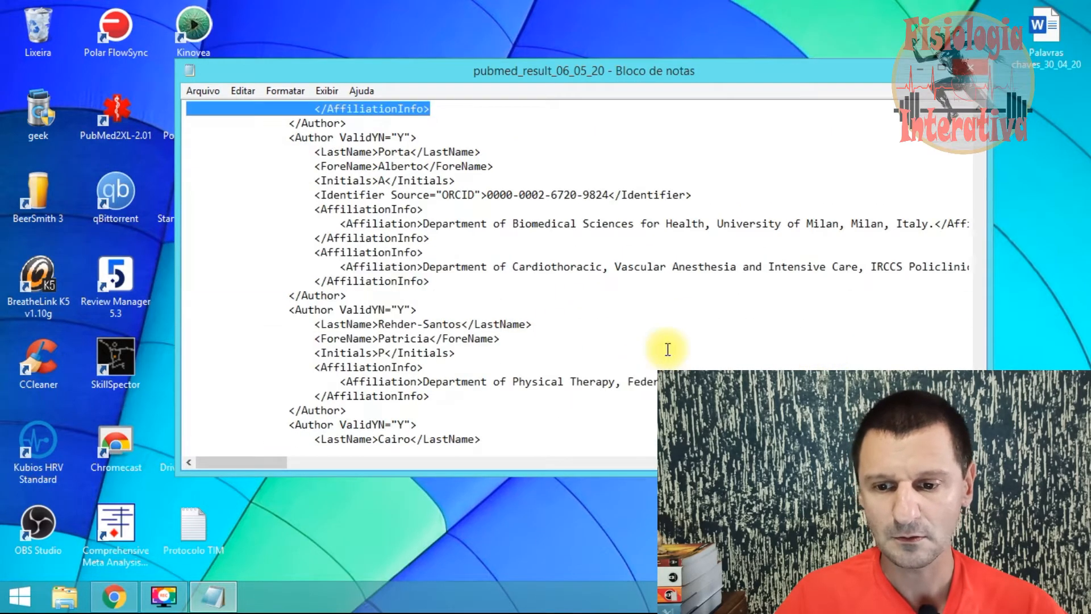
scroll(670, 349, "up", 4)
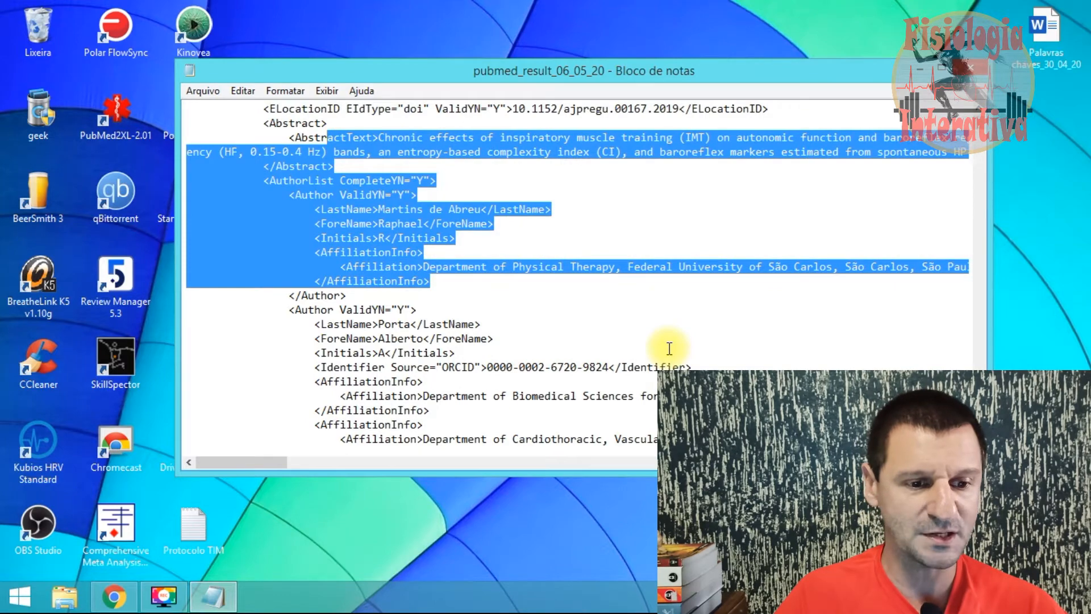
scroll(669, 348, "up", 3)
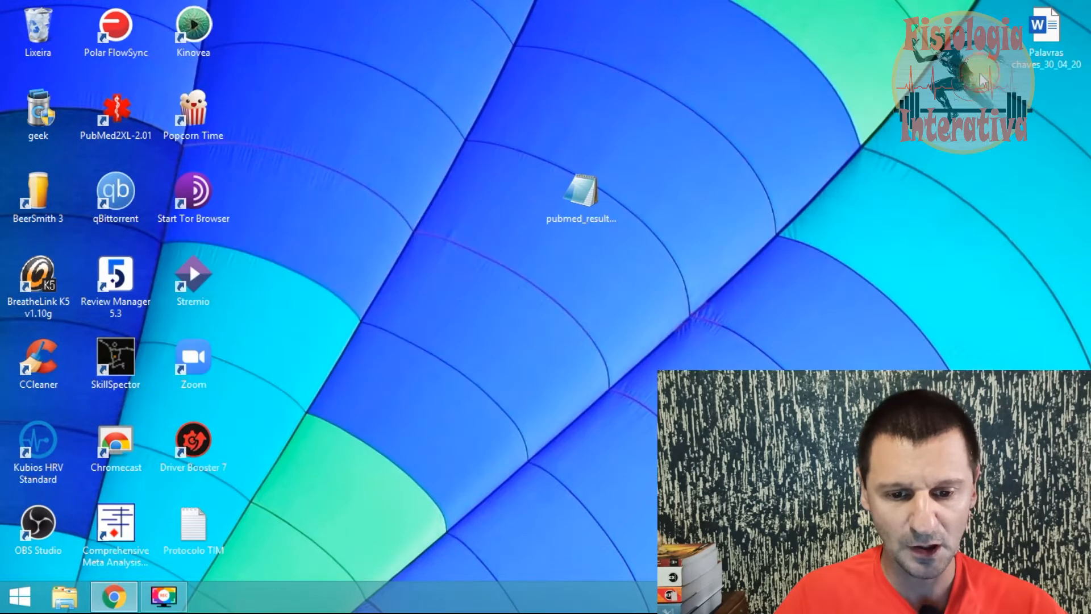
left_click(973, 71)
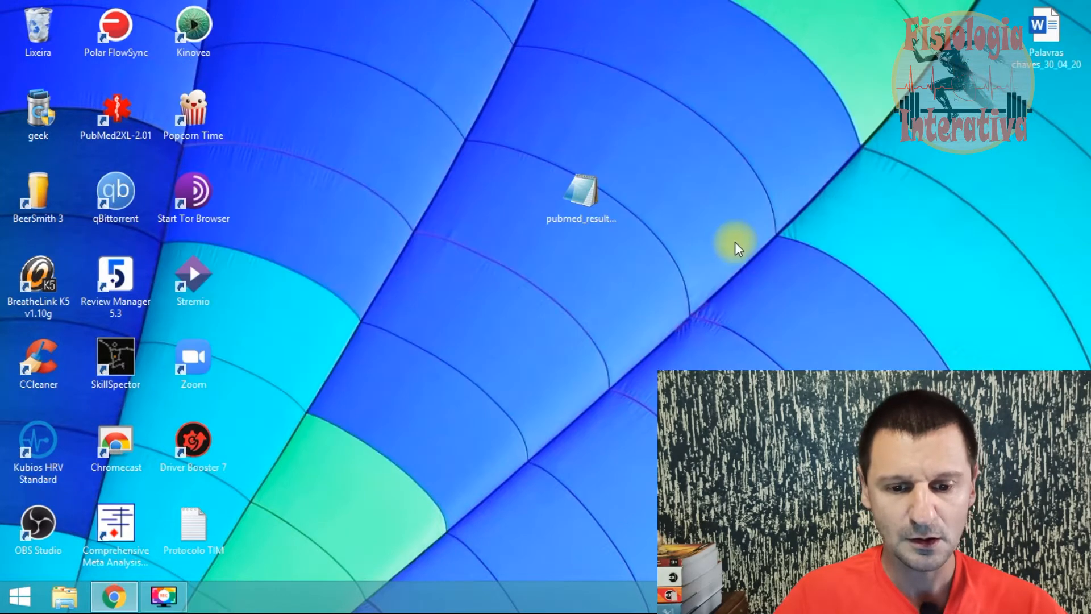
Place the PubMed2XL-2.01 shortcut directly below the XML file on the desktop and copy the shortcut's name.
left_click_drag(131, 116, 575, 261)
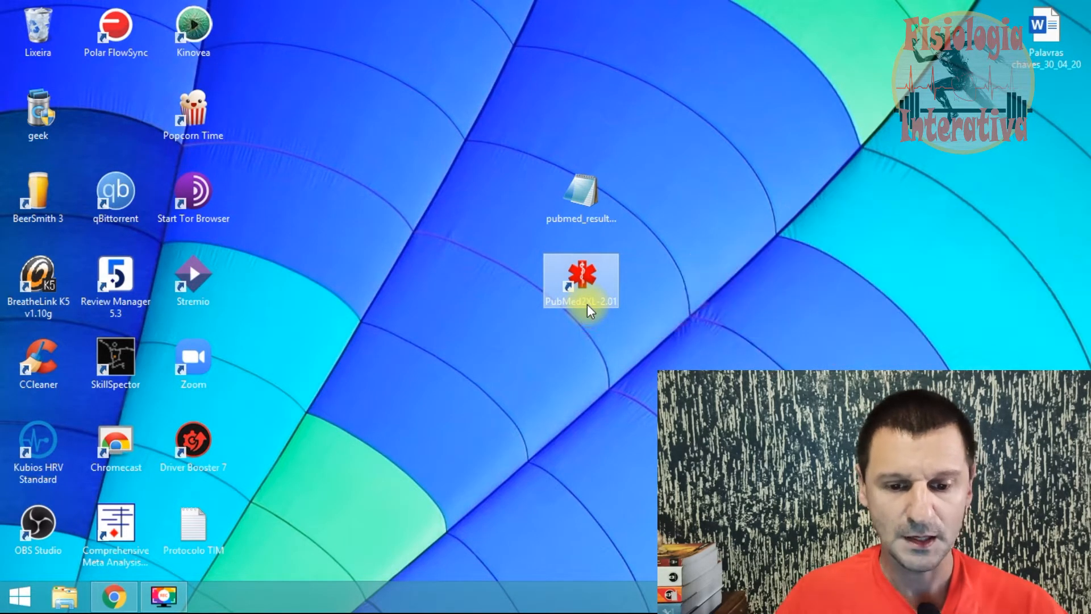
left_click(588, 304)
key("ctrl+c")
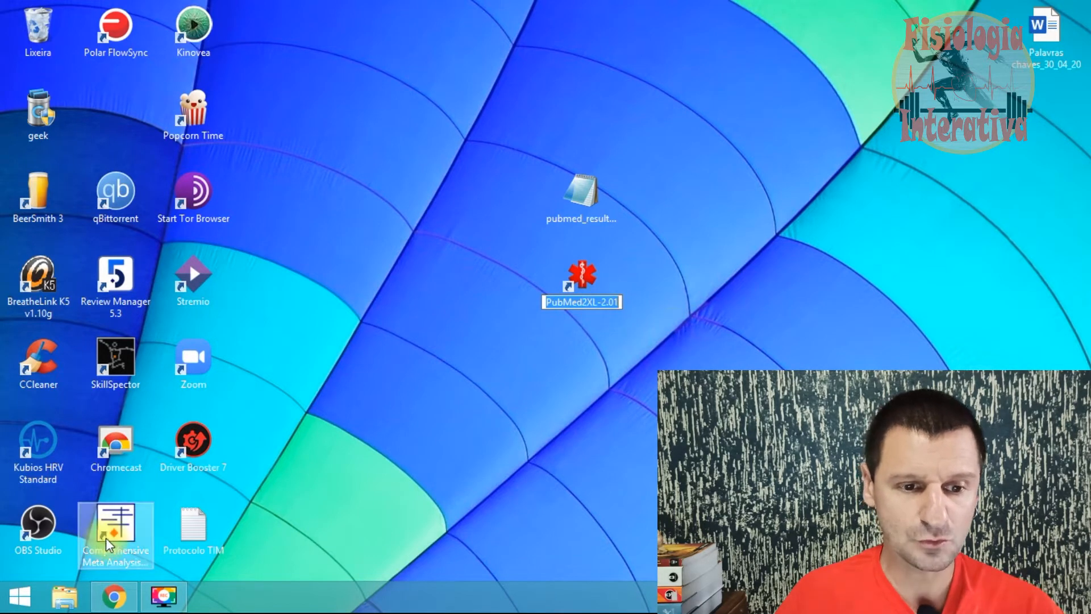
Switch to Chrome, search Google for "PubMed2XL-2.01 download" in a new tab, and open the PubMed2XL page on blog.humaneguitarist.org.
left_click(114, 595)
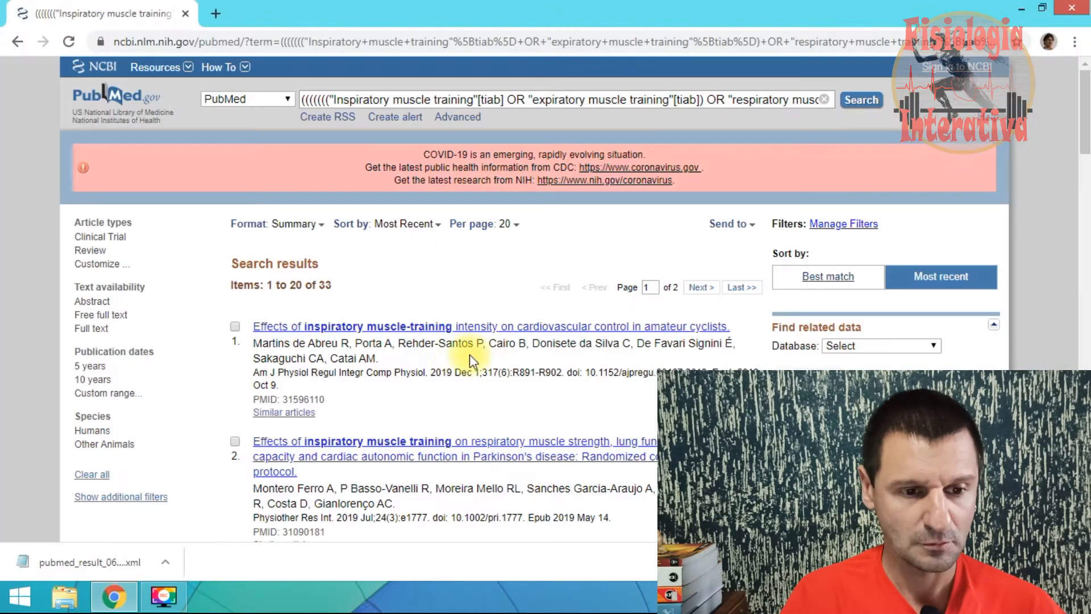
left_click(217, 14)
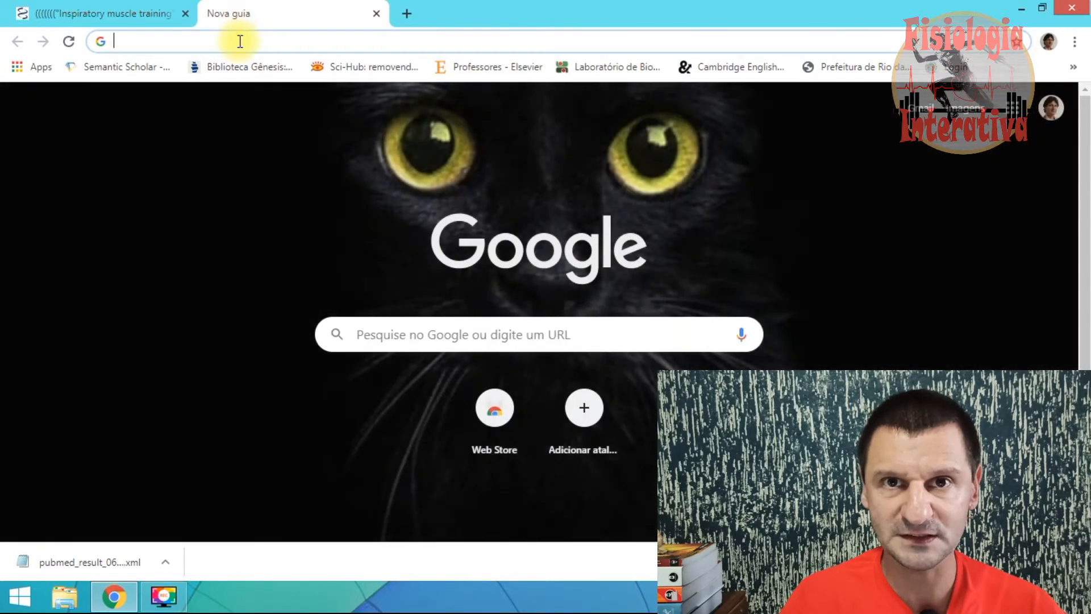
key("ctrl+v")
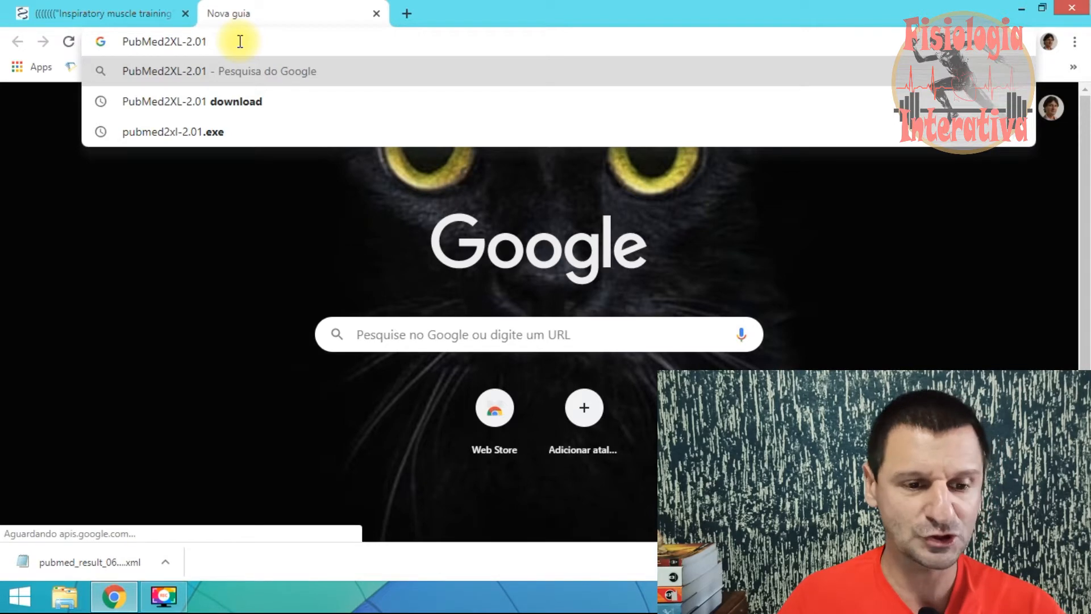
left_click(199, 114)
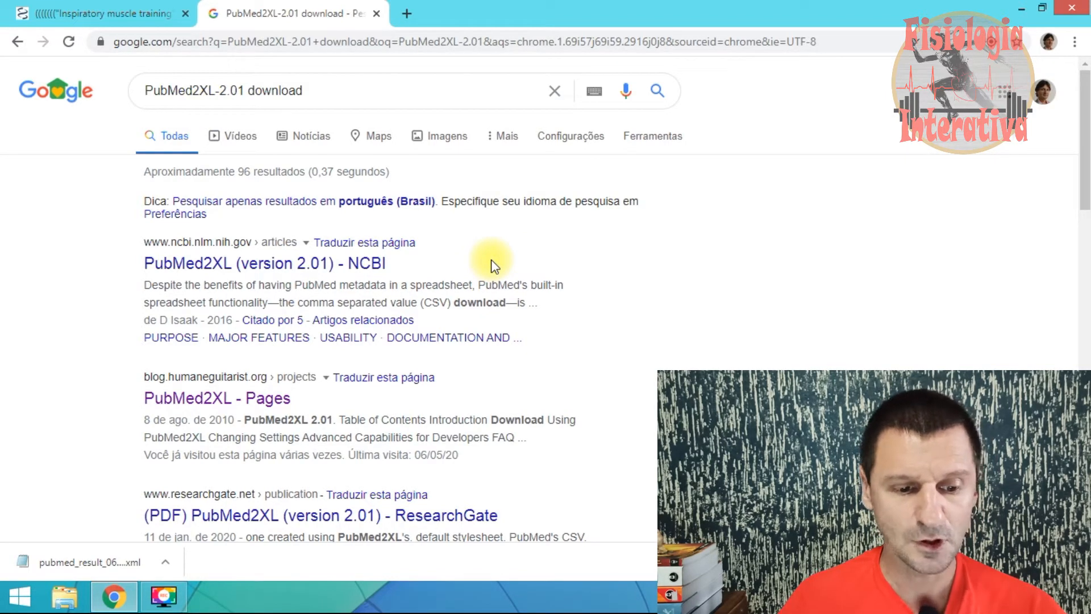
scroll(489, 261, "down", 1)
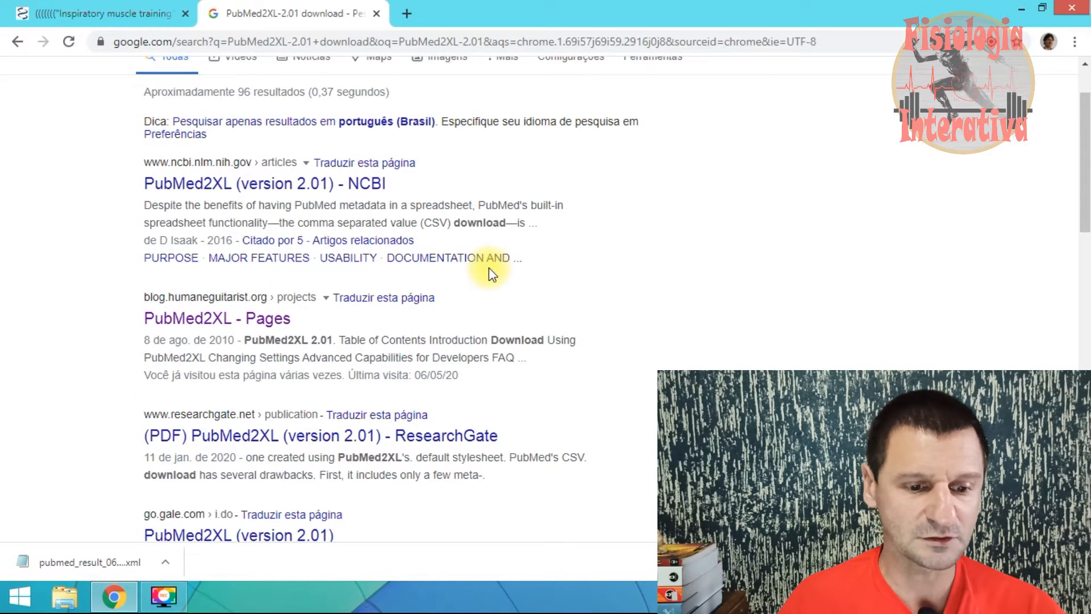
left_click(263, 321)
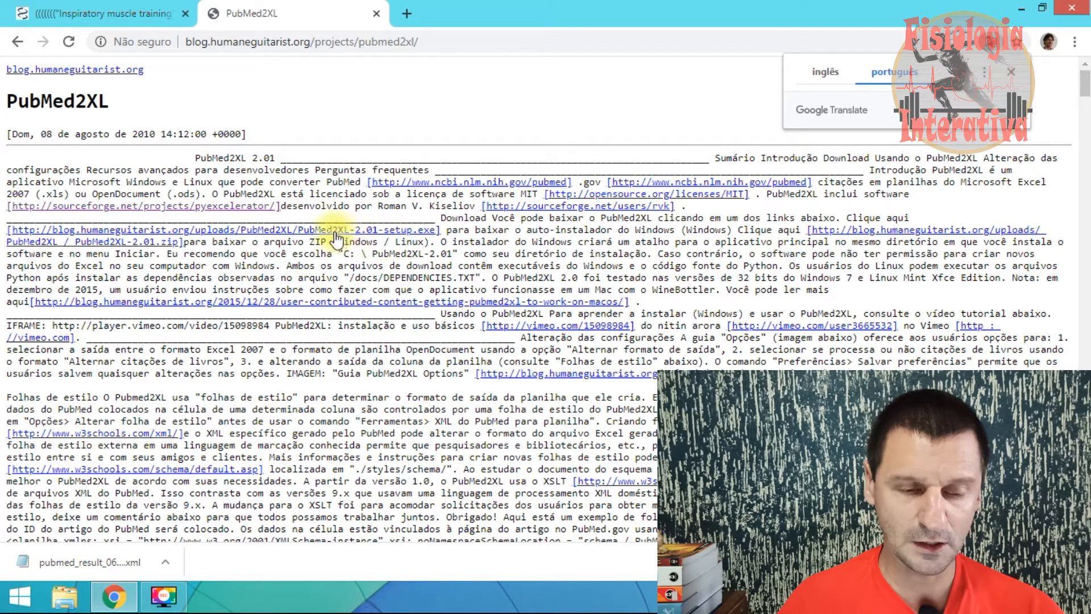
Start downloading the Windows installer PubMed2XL-2.01-setup, cancel saving it, and leave the web page for the desktop.
left_click(179, 233)
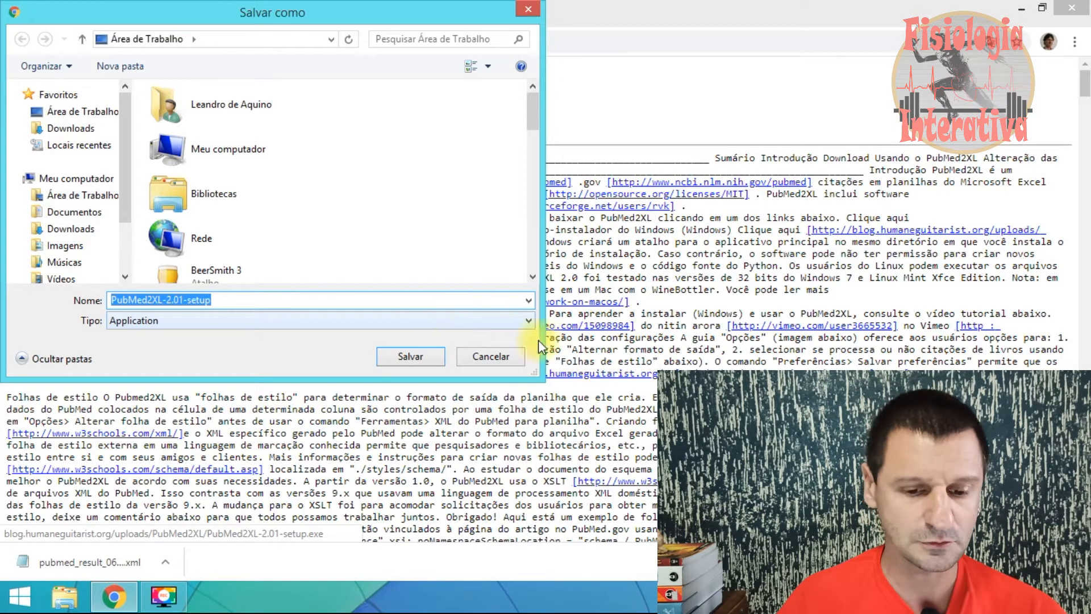
left_click(509, 358)
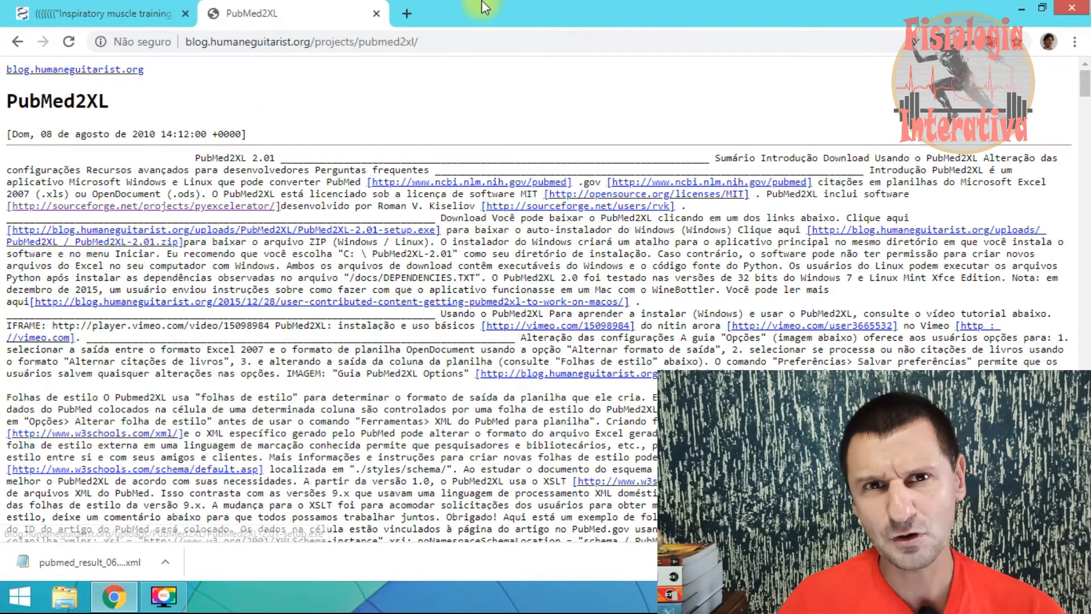
left_click(375, 14)
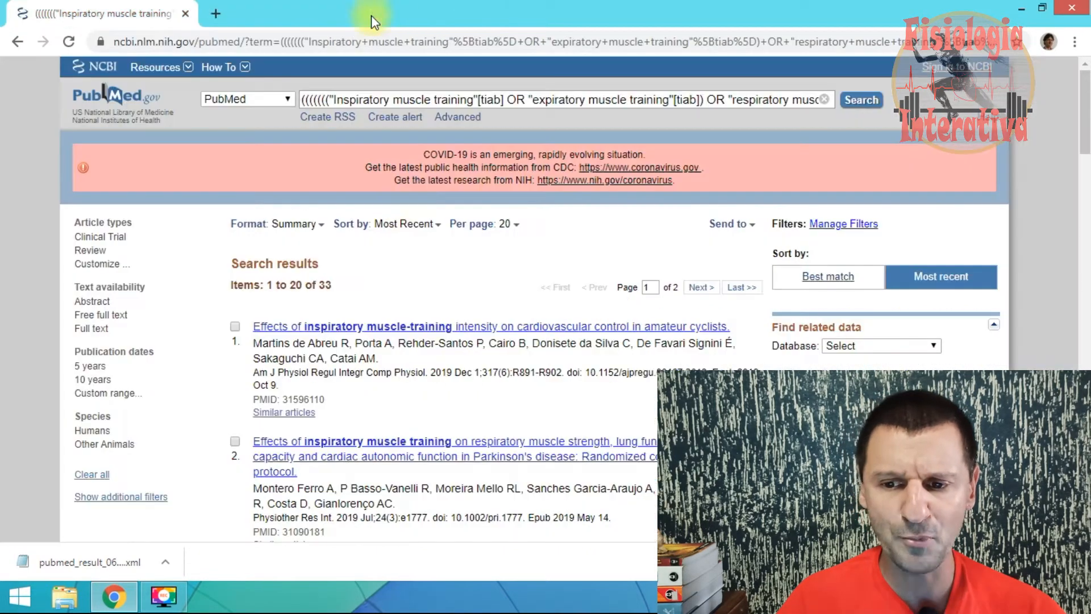
left_click(1020, 7)
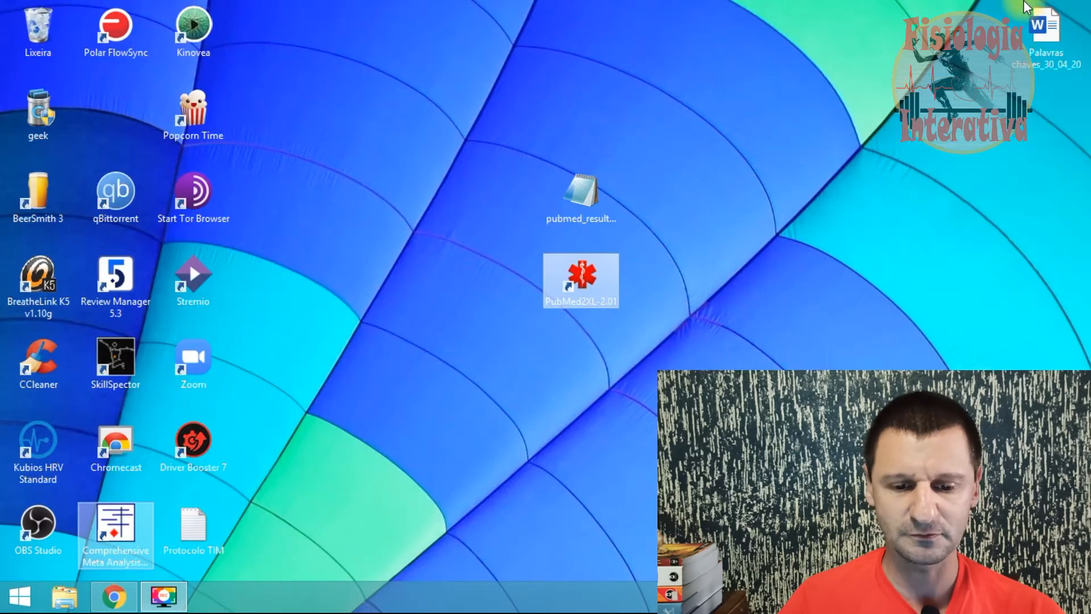
Launch PubMed2XL, convert the pubmed_result_06_05_20 XML file from Área de Trabalho to a spreadsheet, and open the new file in Excel.
double_click(581, 278)
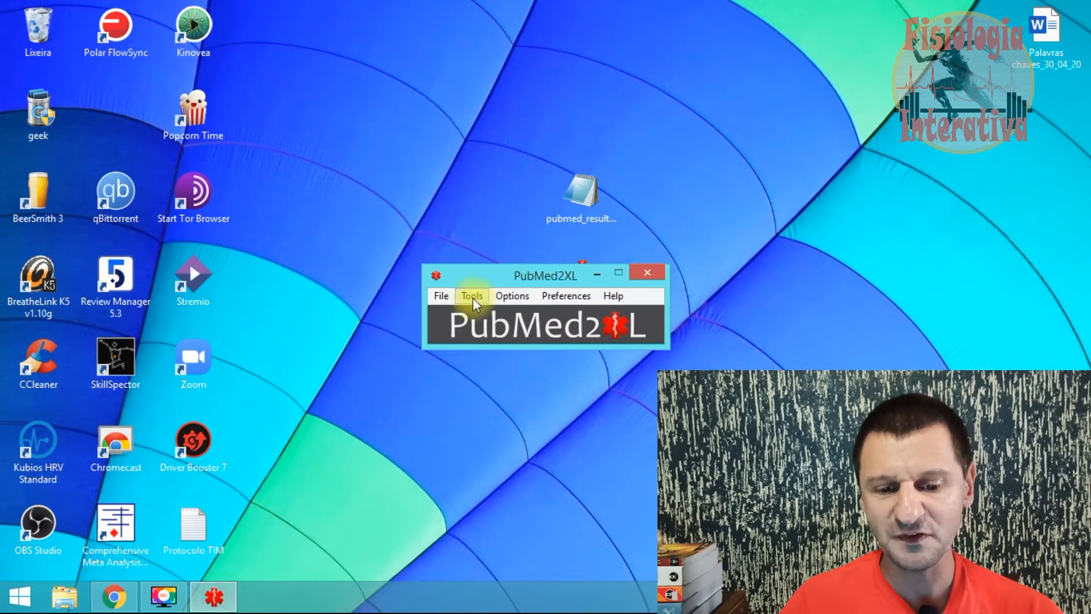
left_click(452, 295)
mouse_move(467, 301)
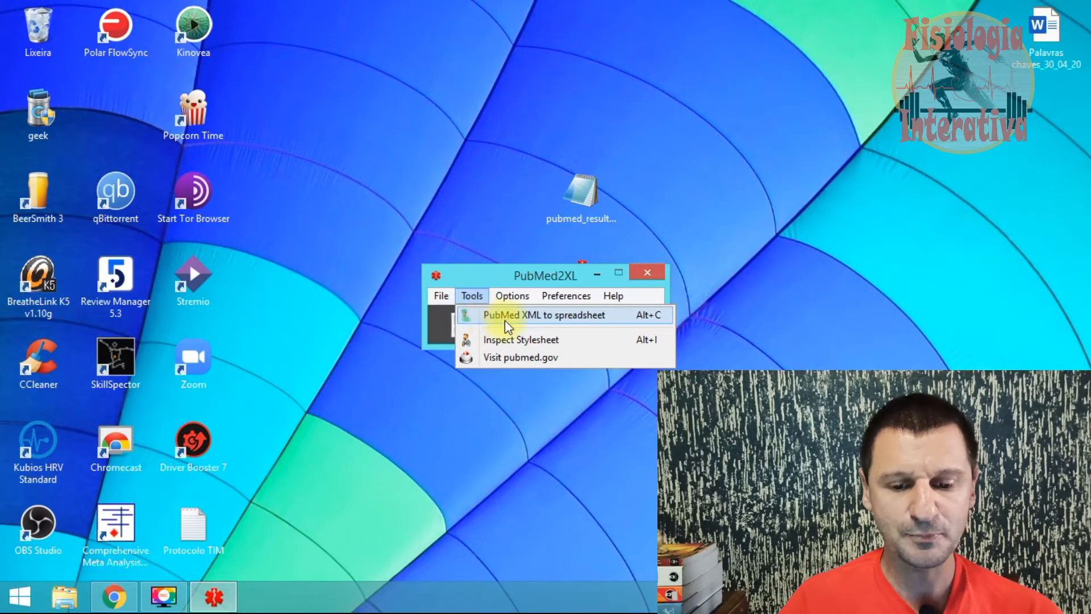
left_click(546, 316)
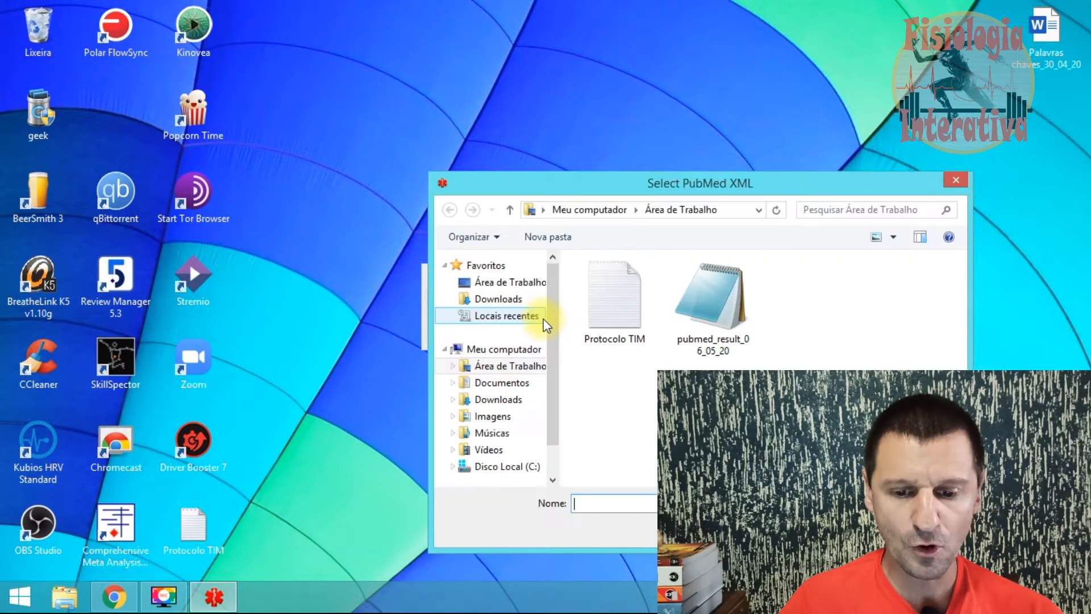
left_click(489, 366)
left_click(682, 318)
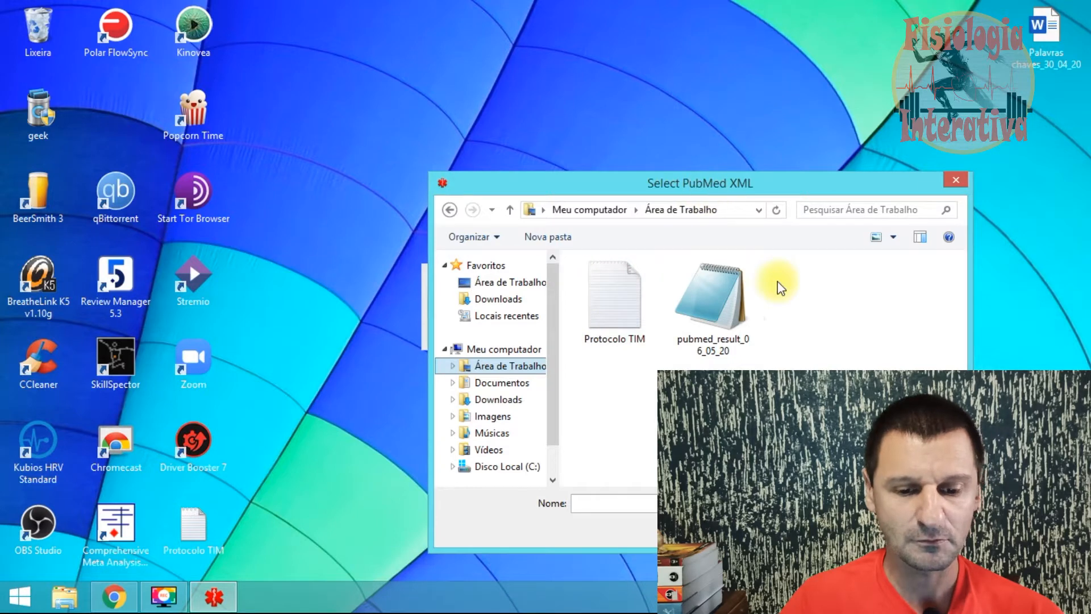
double_click(729, 293)
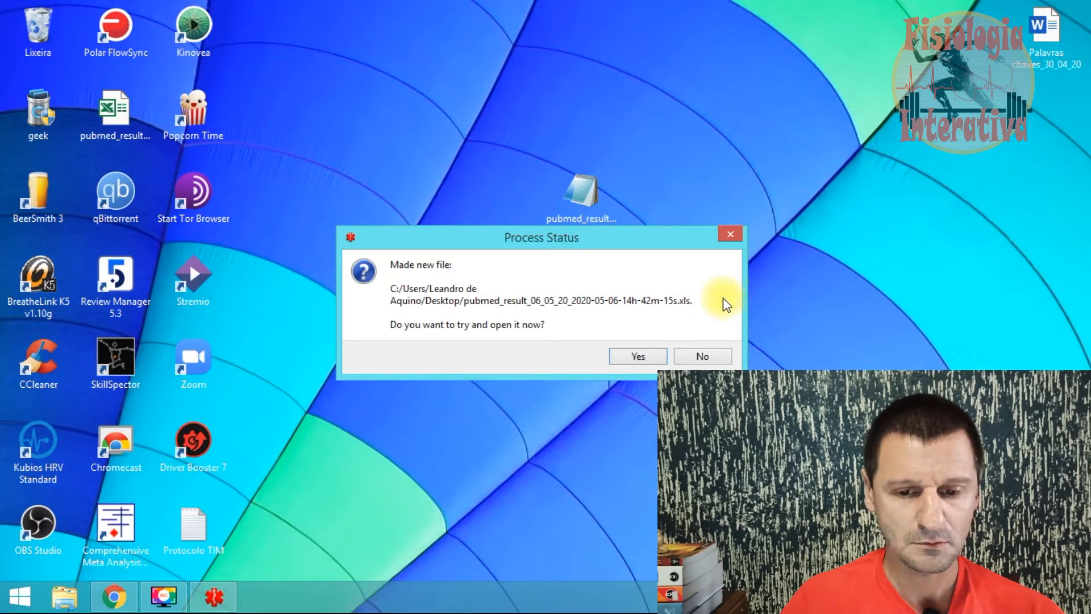
left_click(645, 357)
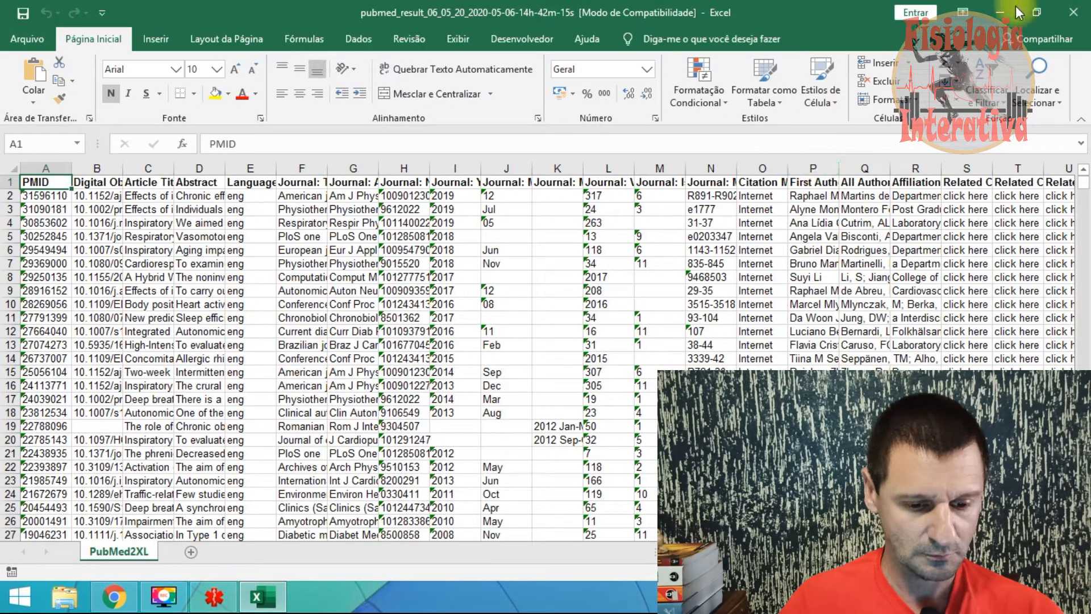
left_click(1000, 12)
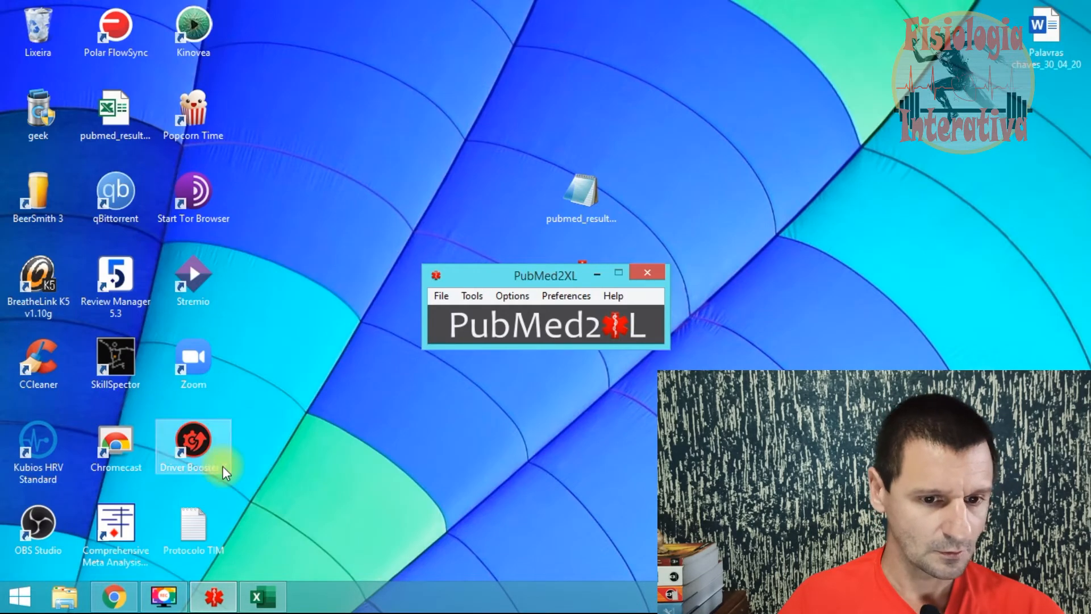
left_click(263, 597)
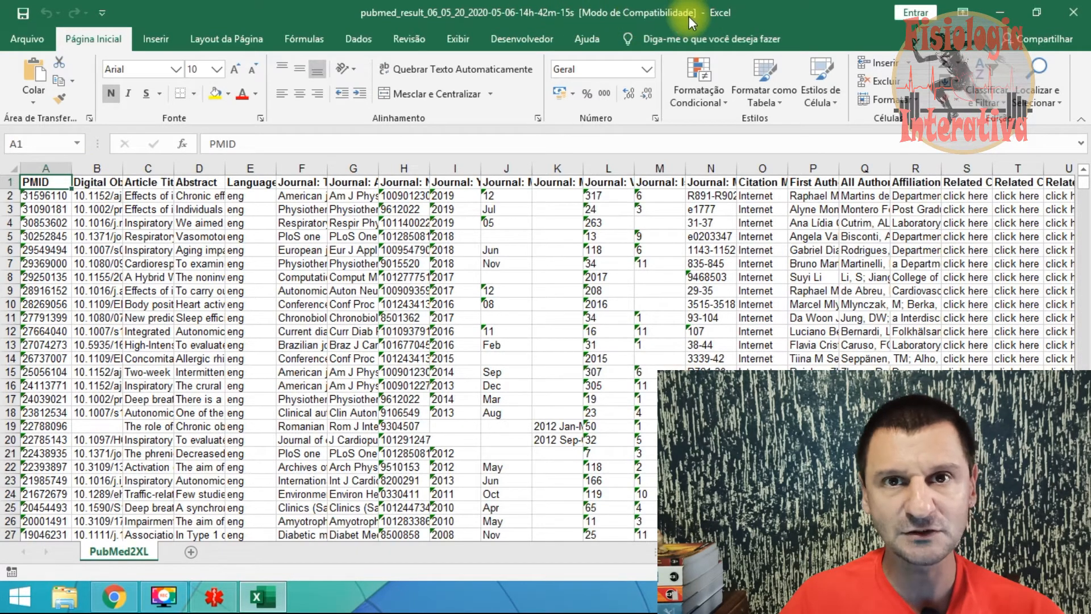
left_click(1009, 9)
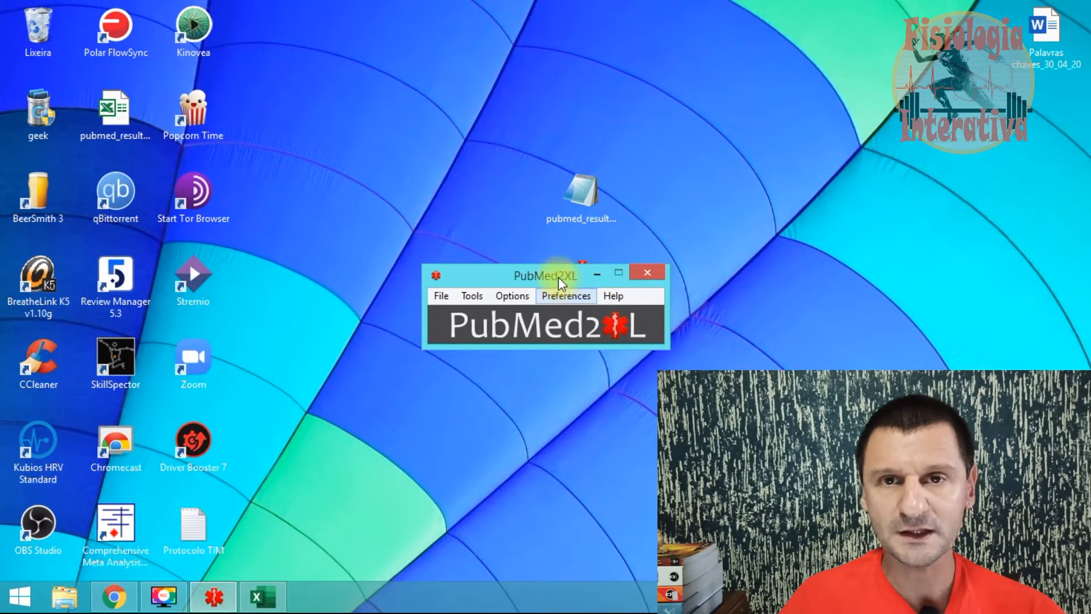
left_click(262, 597)
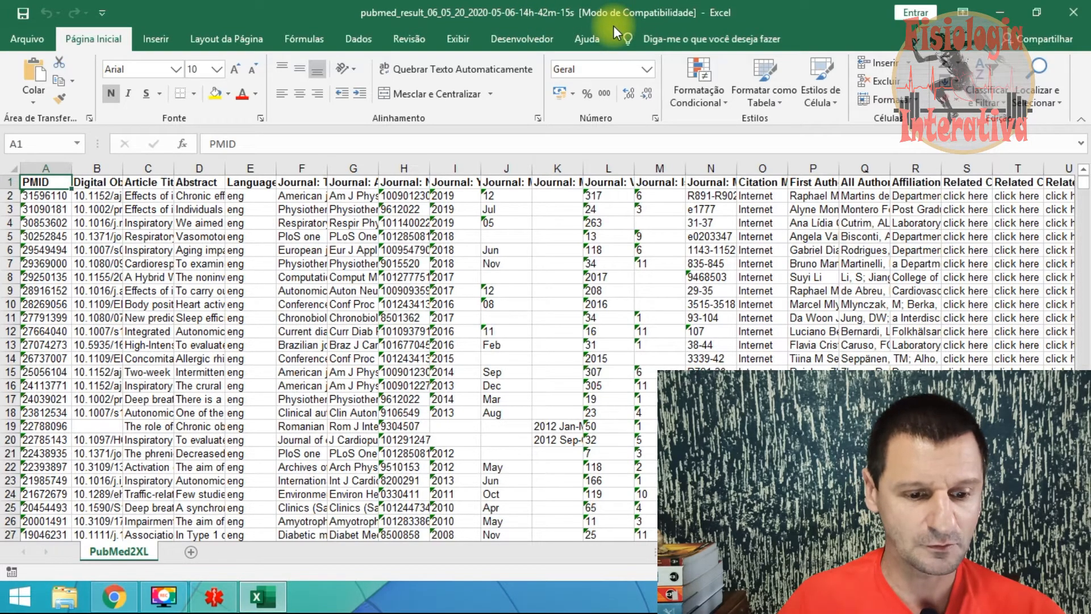
Convert the PubMed results workbook from compatibility mode to the current Excel file format.
left_click(45, 43)
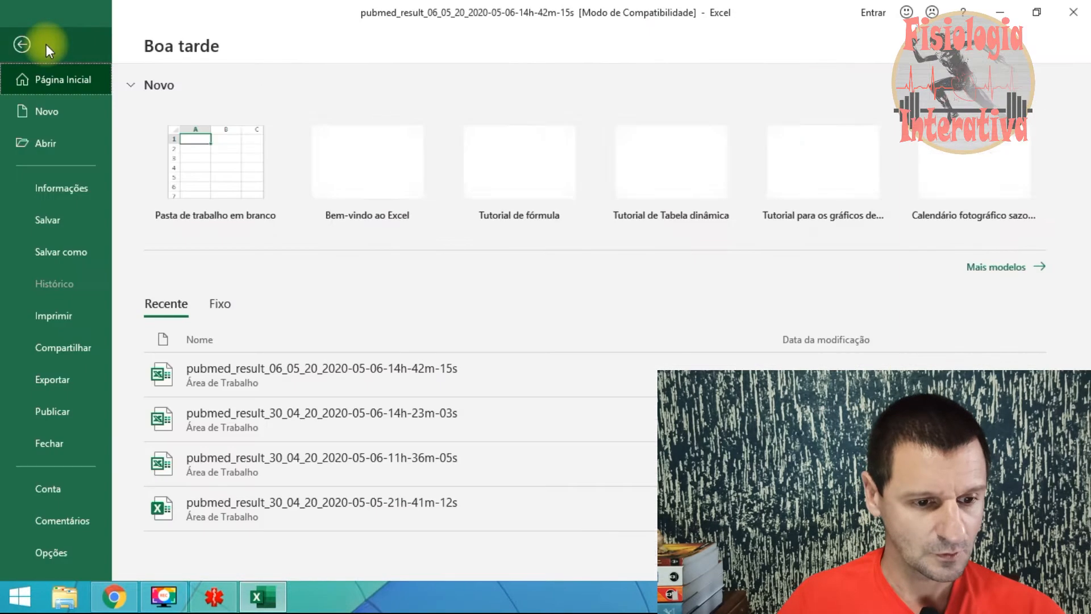
left_click(25, 43)
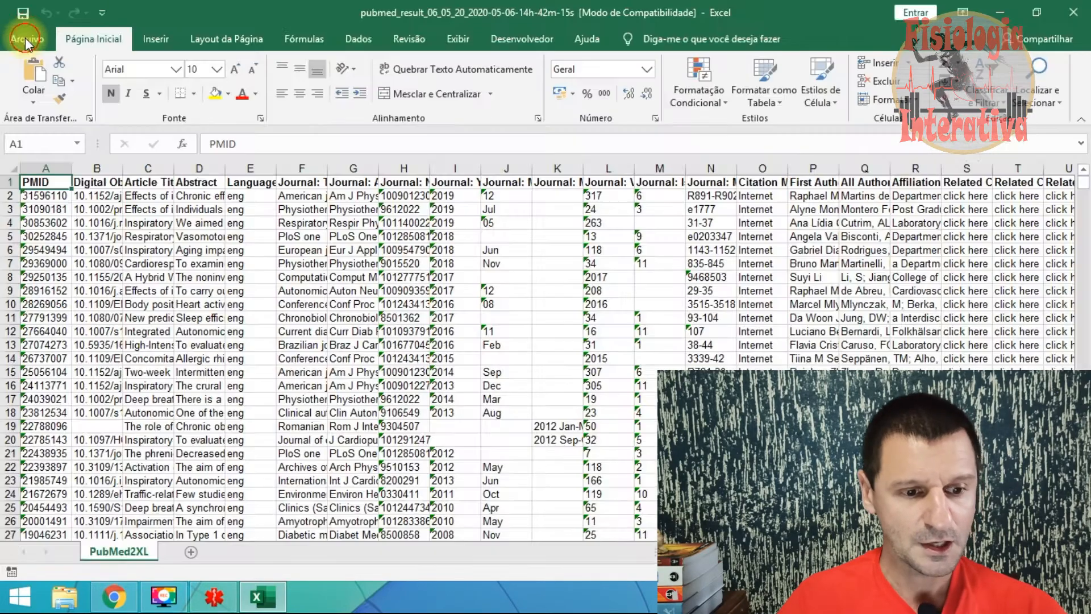
left_click(28, 36)
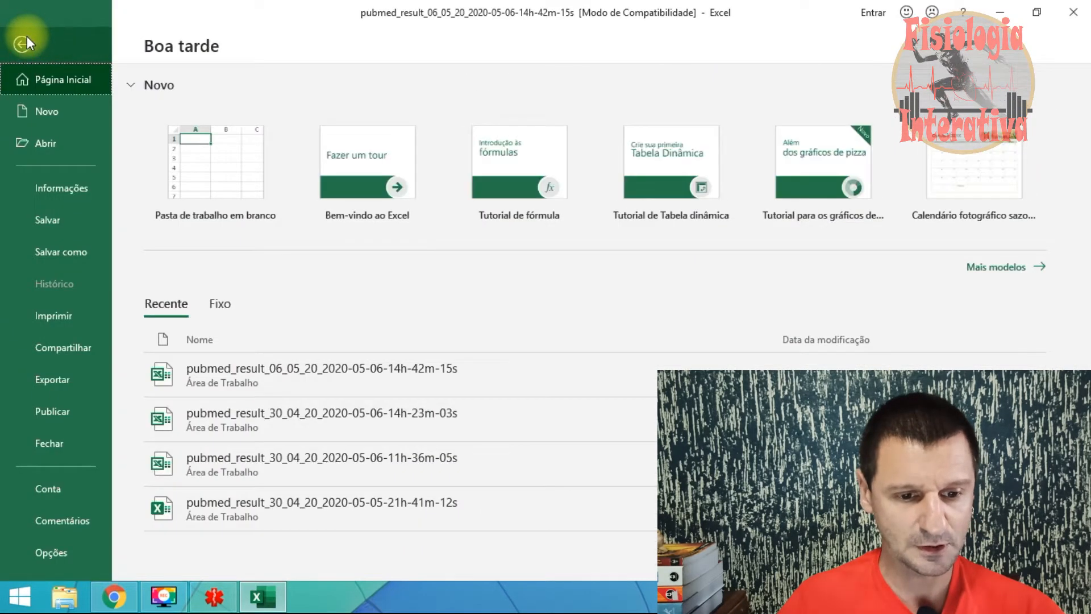
left_click(57, 188)
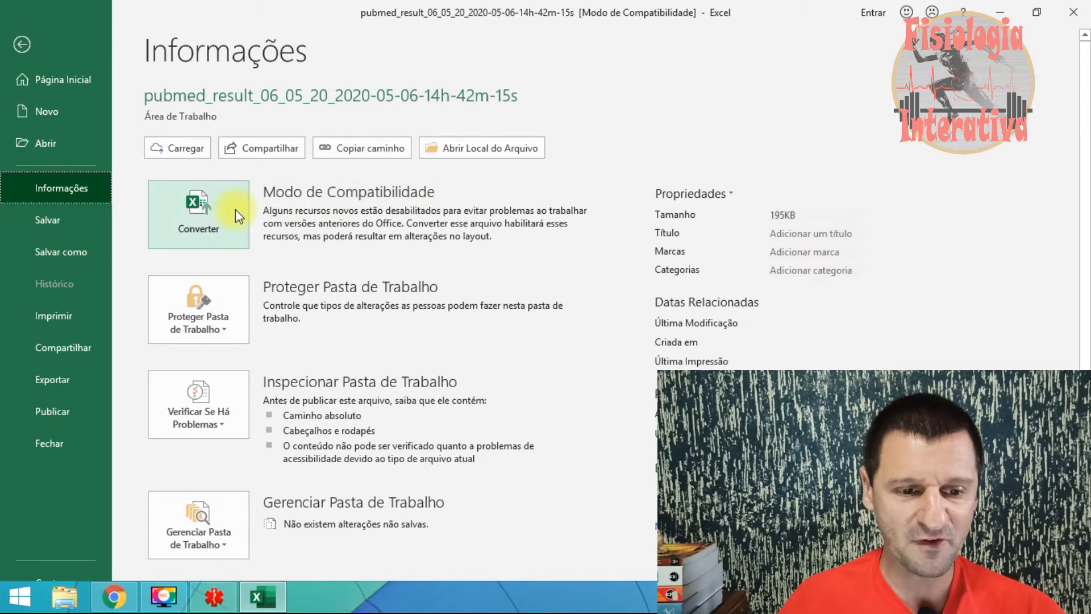
left_click(204, 206)
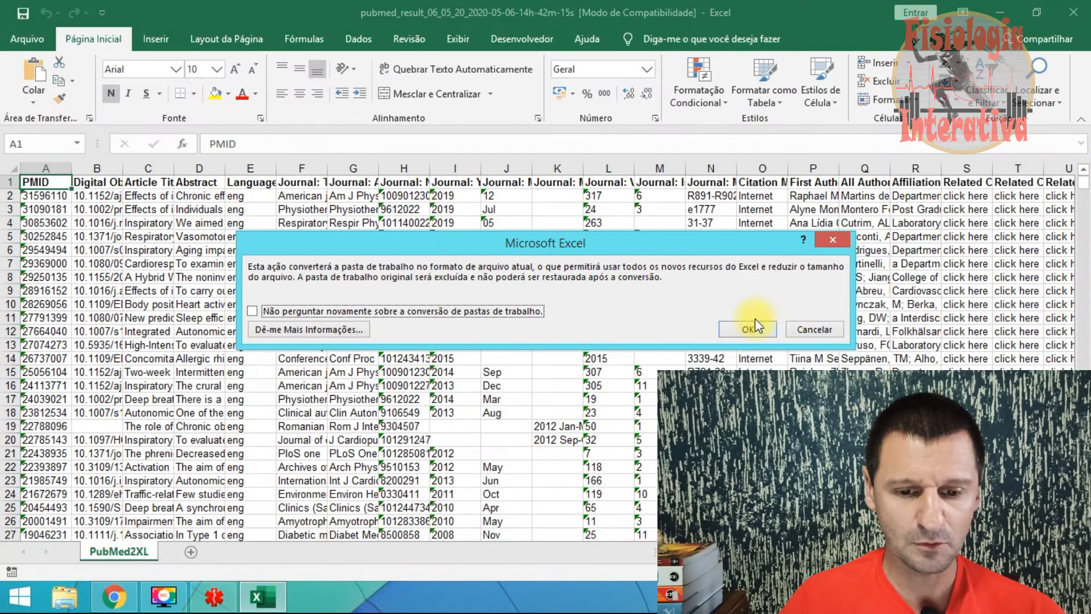
left_click(749, 328)
left_click(528, 341)
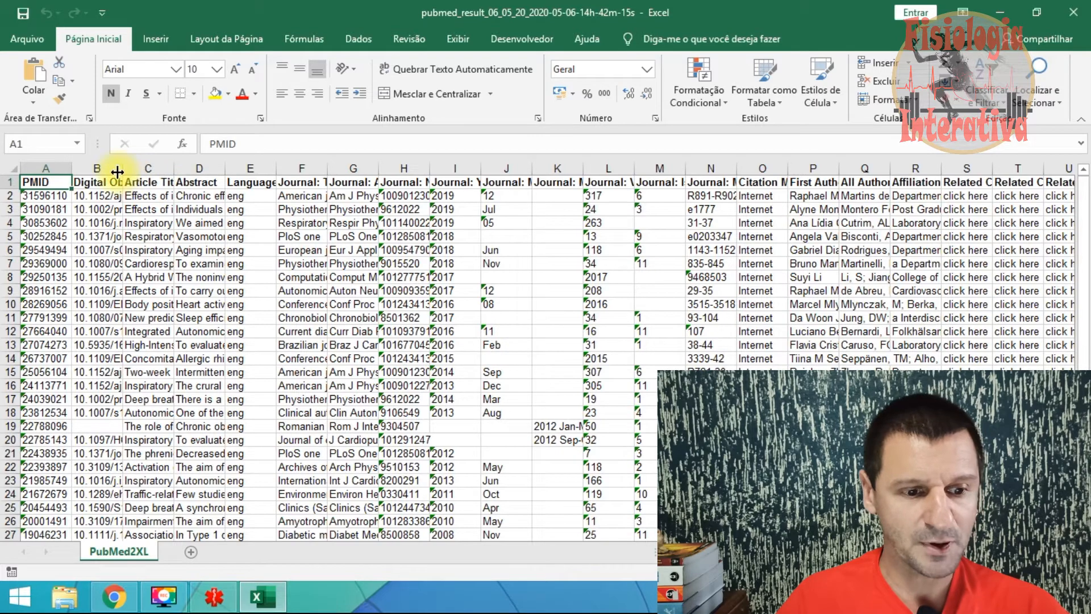
Examine the PMID, Digital Object ID, Article Title and Abstract columns of the PubMed2XL sheet.
left_click(57, 165)
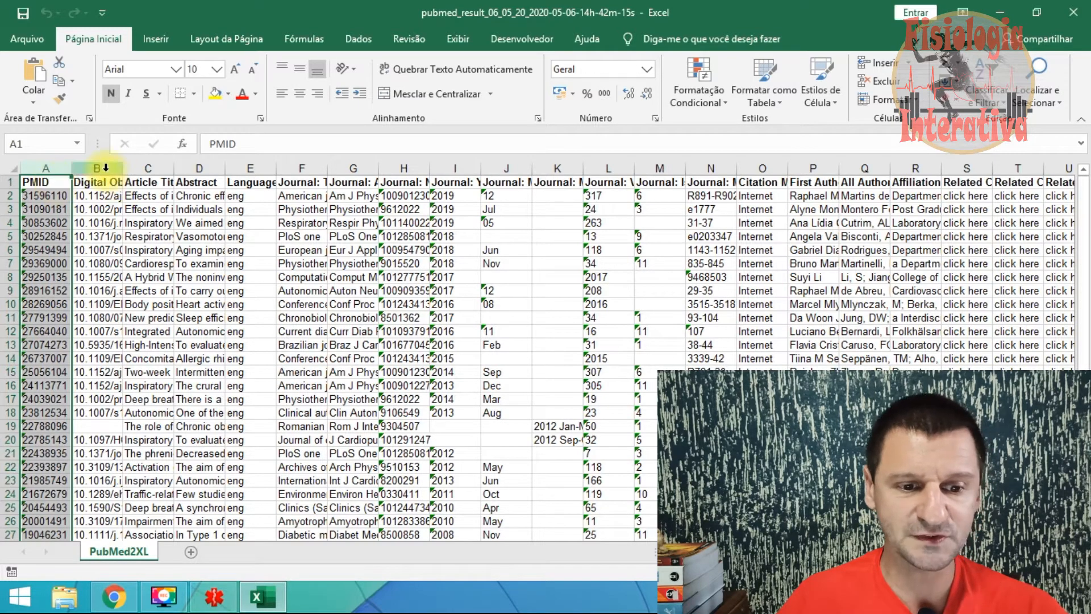
left_click(92, 181)
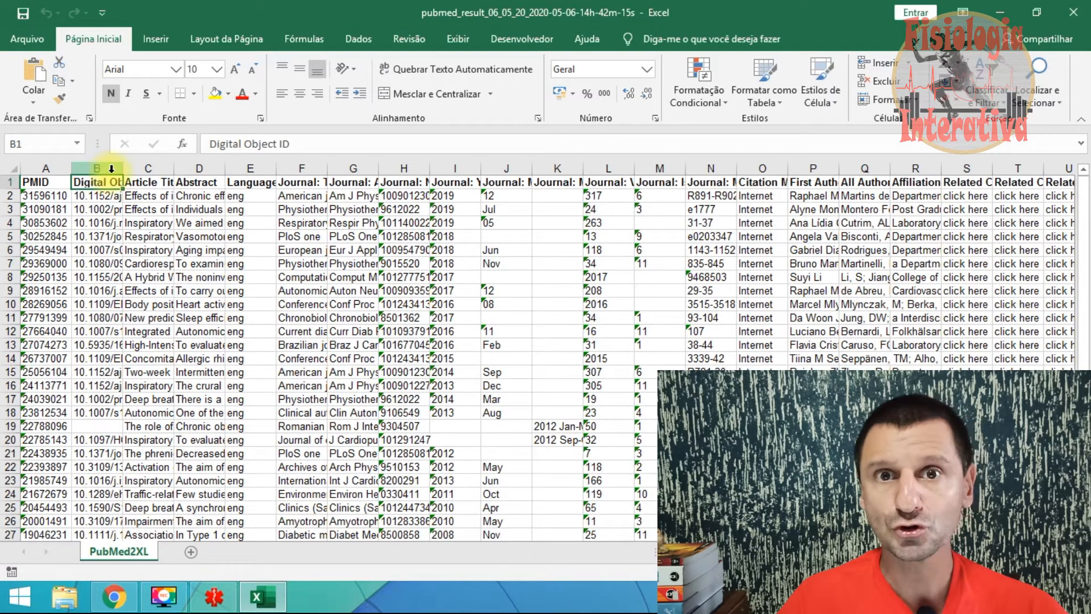
left_click(145, 182)
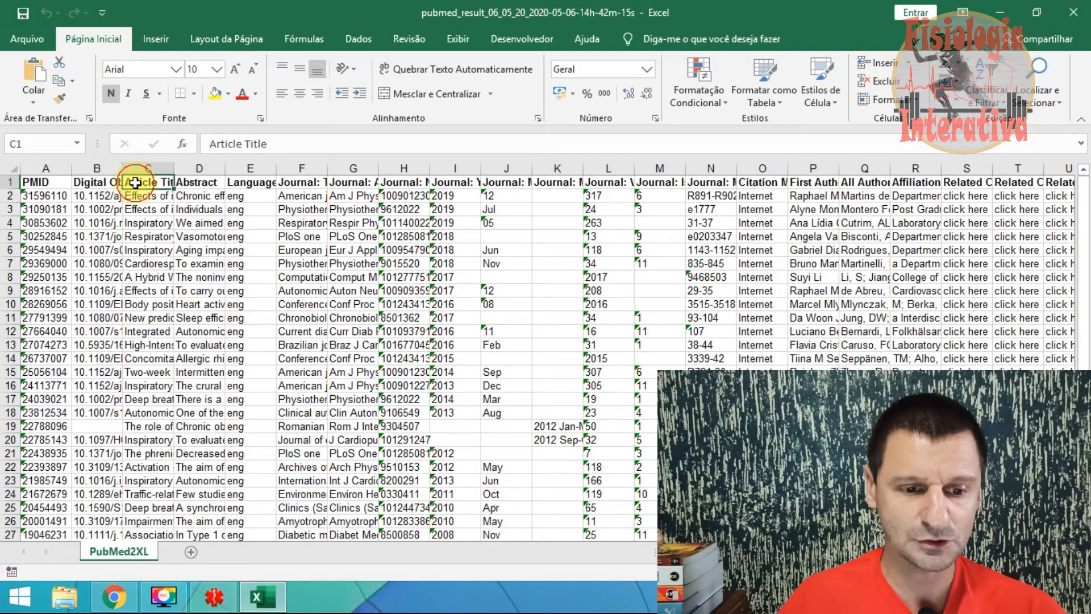
left_click(184, 181)
Align the entire Language column to the middle vertically and to the center horizontally.
left_click(260, 181)
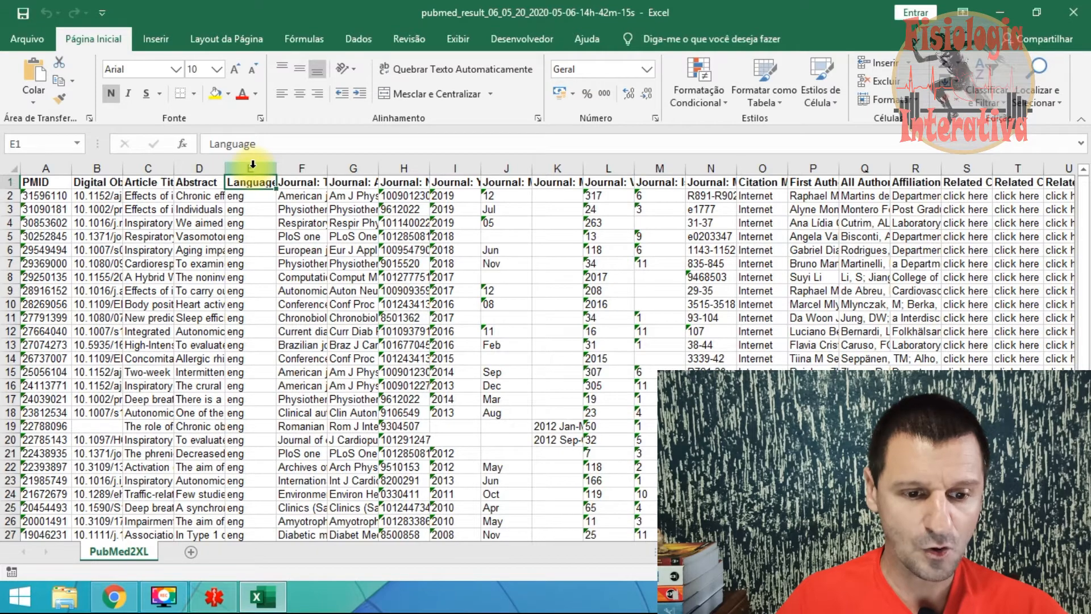
left_click(252, 164)
left_click(299, 69)
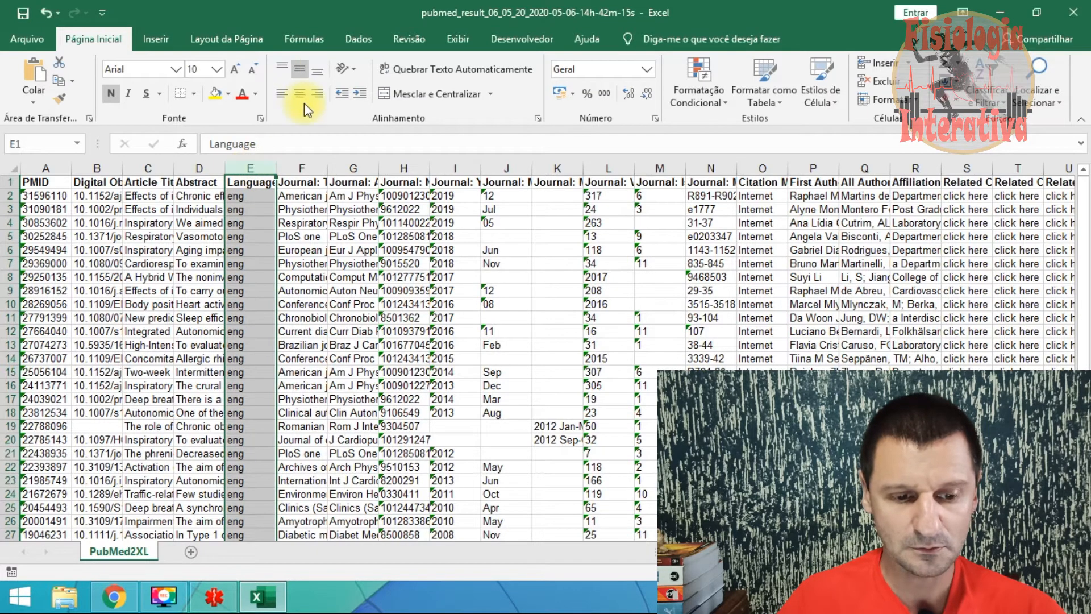
left_click(302, 97)
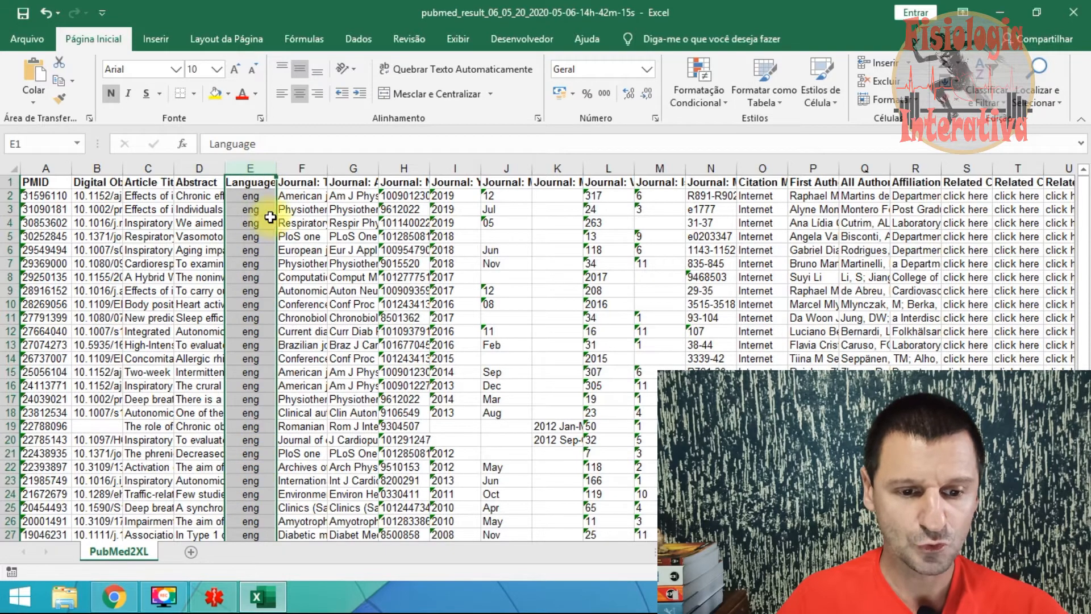
Delete the entire Journal: Abbreviation column.
left_click(319, 182)
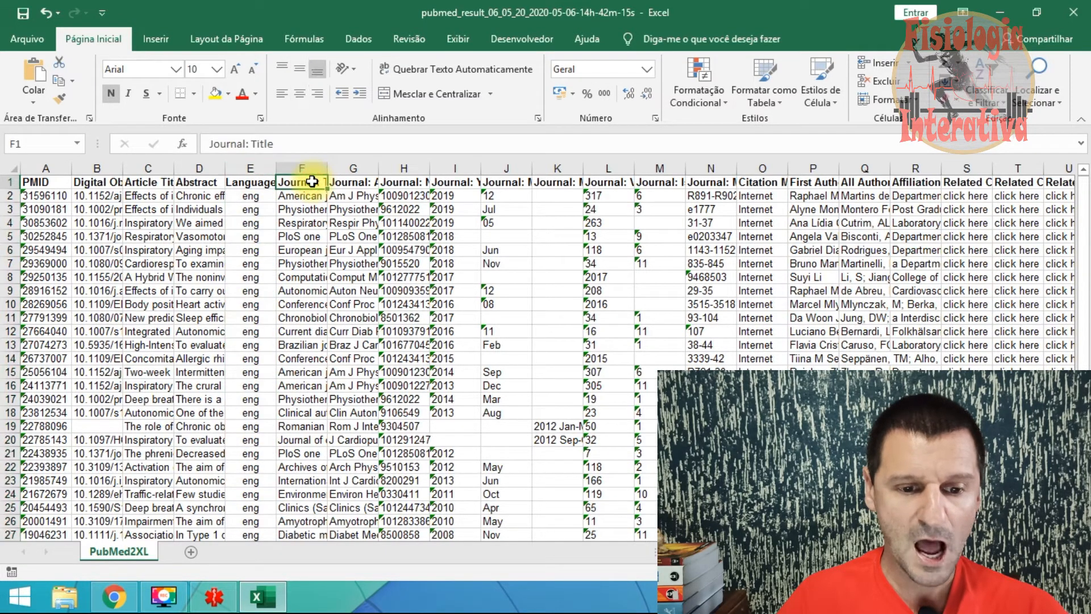
left_click(353, 182)
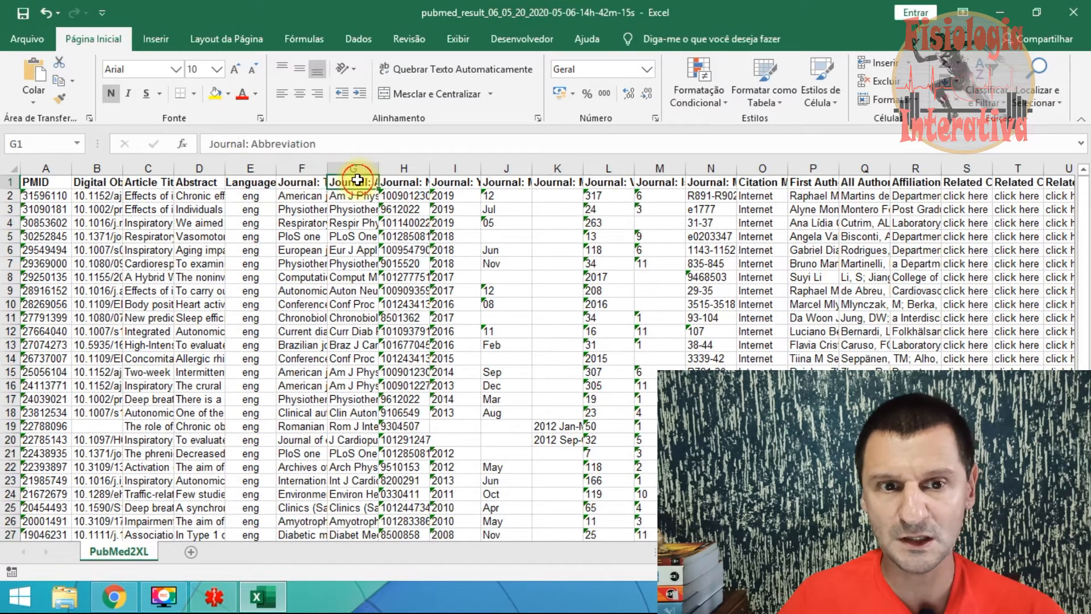
left_click(353, 166)
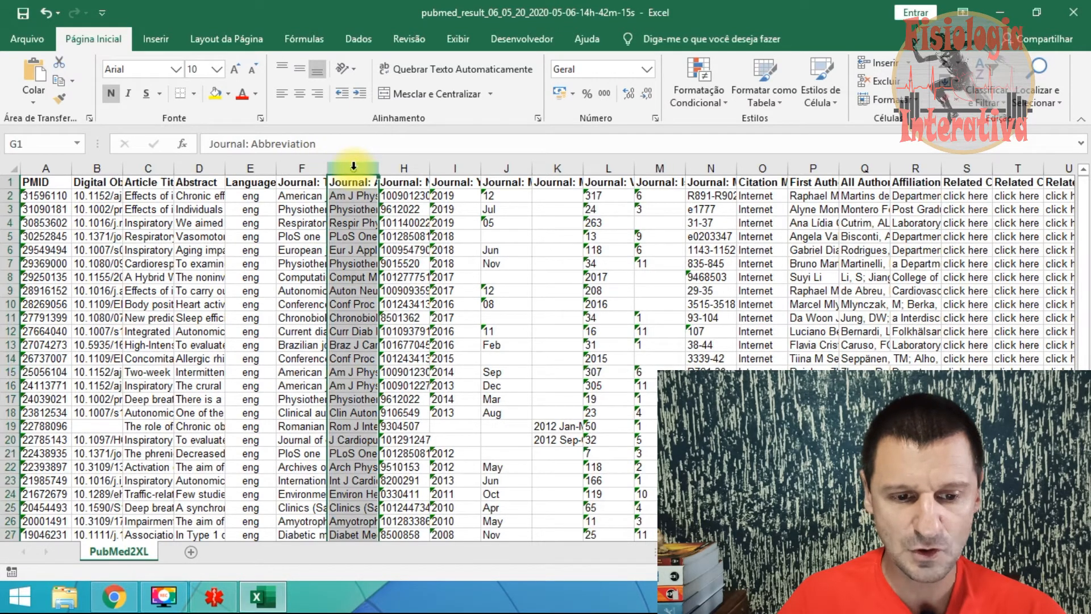
right_click(354, 171)
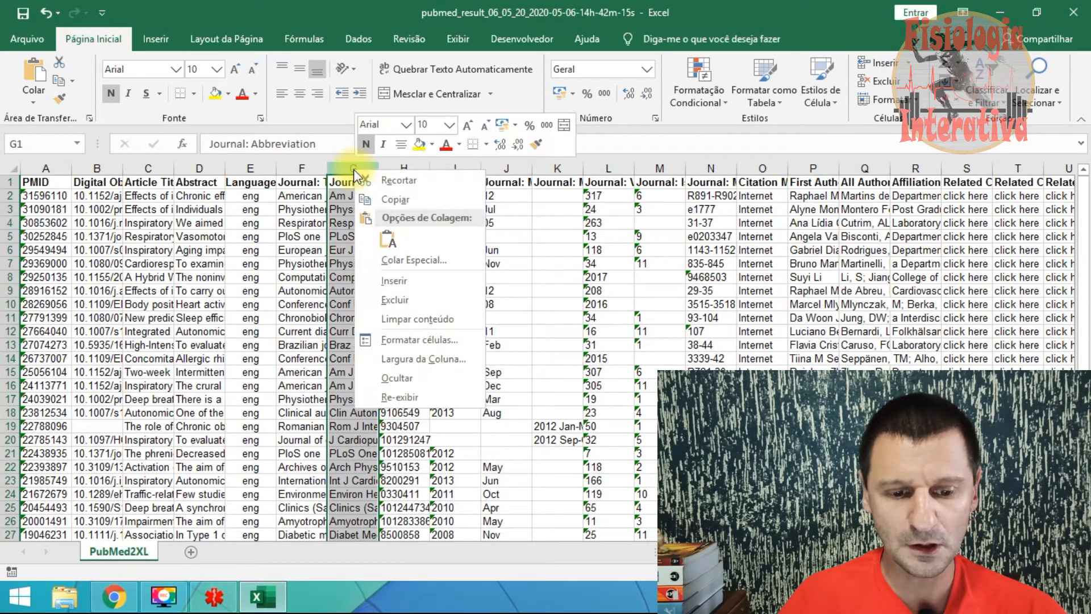
left_click(398, 298)
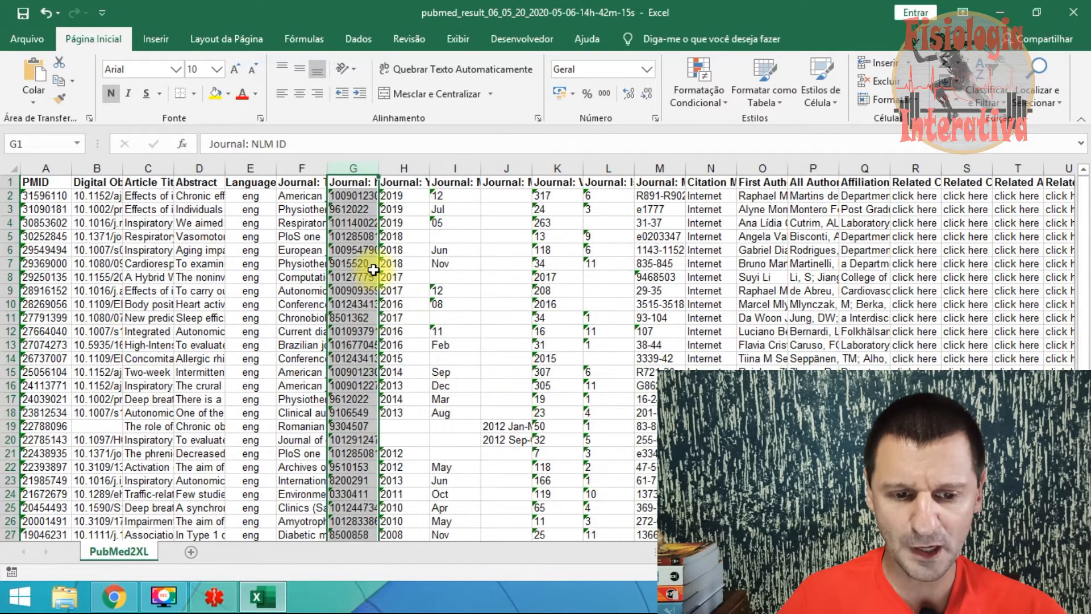
Delete the Journal: NLM ID column, and align the Journal: Year column to the middle vertically and the center horizontally.
right_click(353, 169)
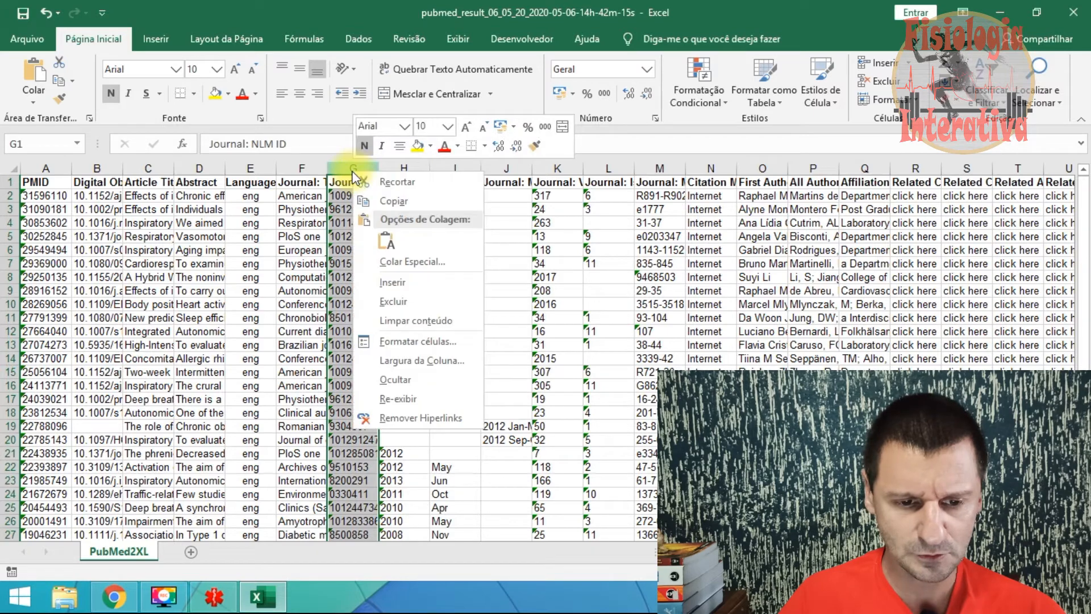
left_click(422, 310)
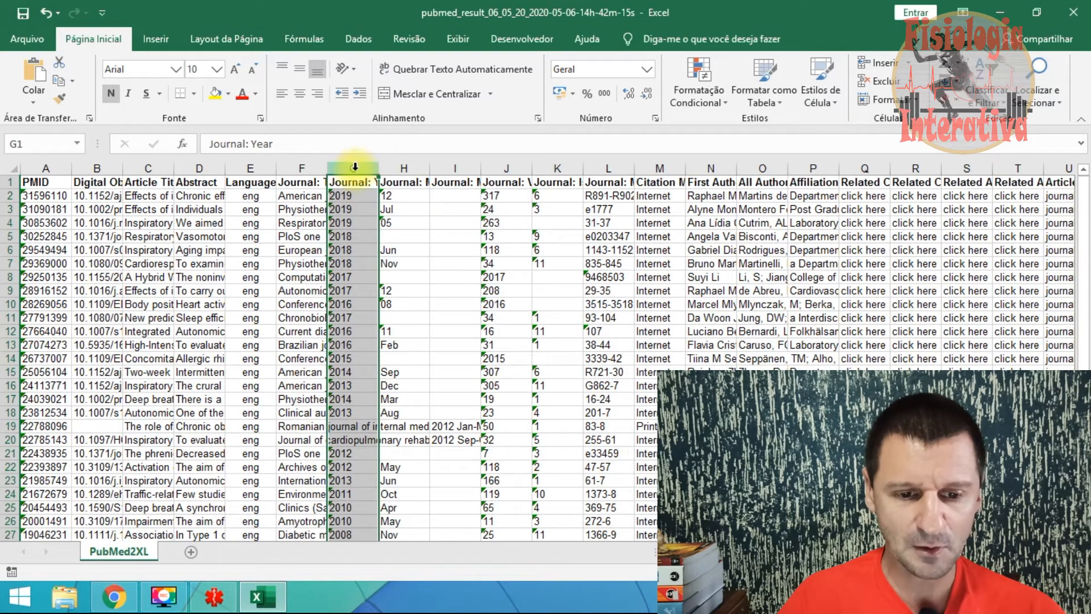
left_click(299, 69)
left_click(299, 94)
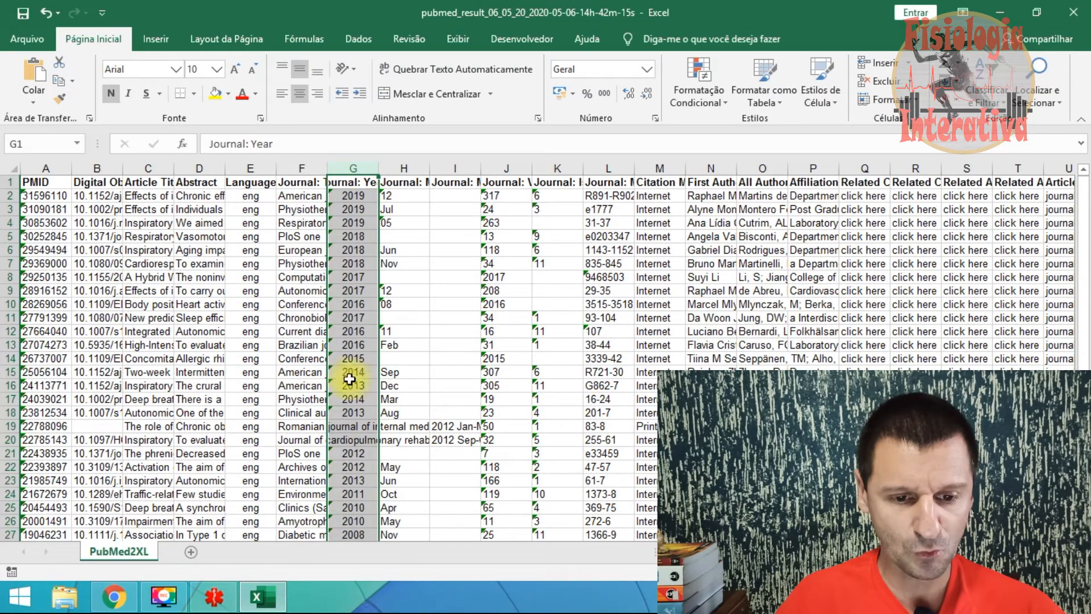
Delete the six adjacent columns from Journal: Month through Citation Medium.
left_click(418, 164)
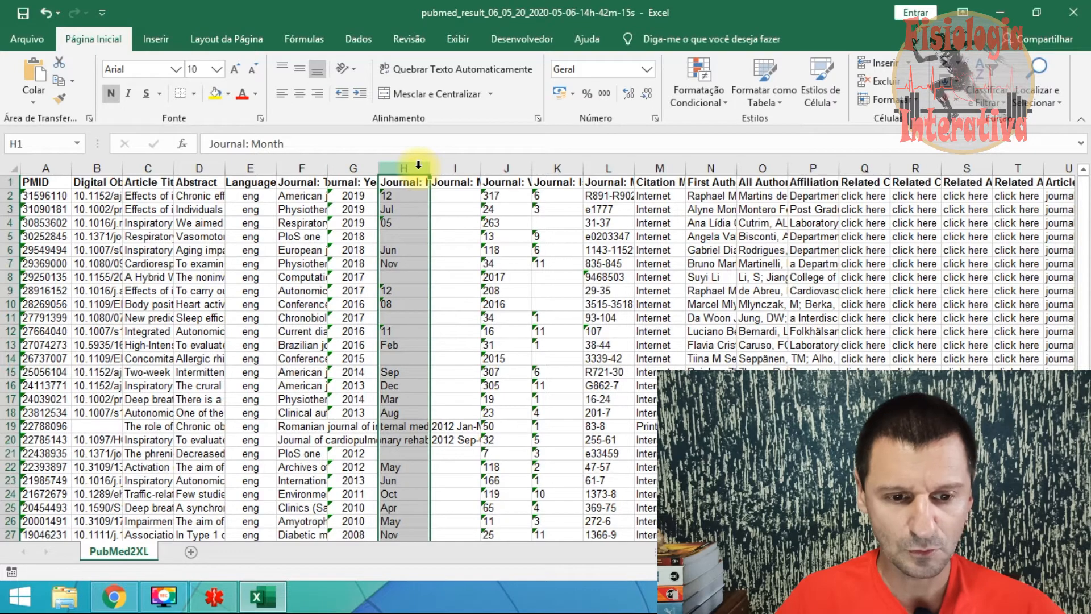
left_click(461, 166, "ctrl")
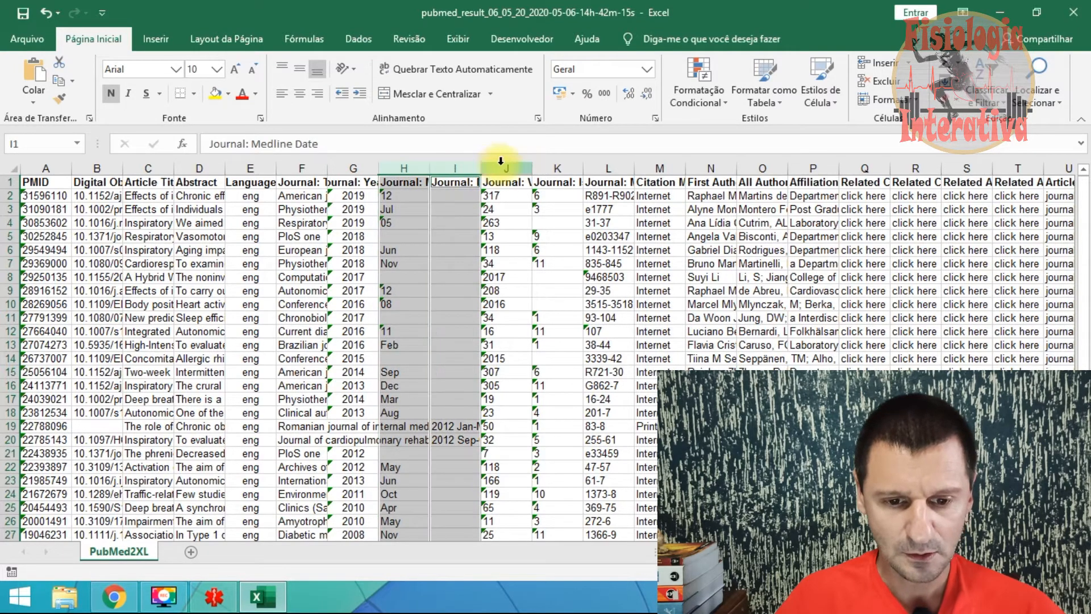
left_click(519, 166, "ctrl")
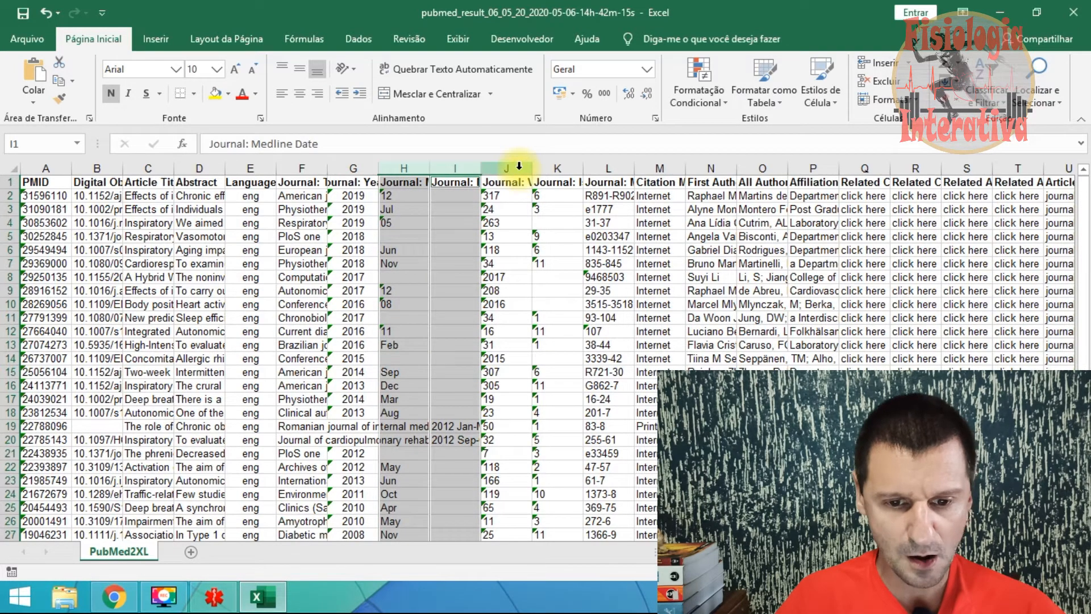
left_click(552, 167, "ctrl")
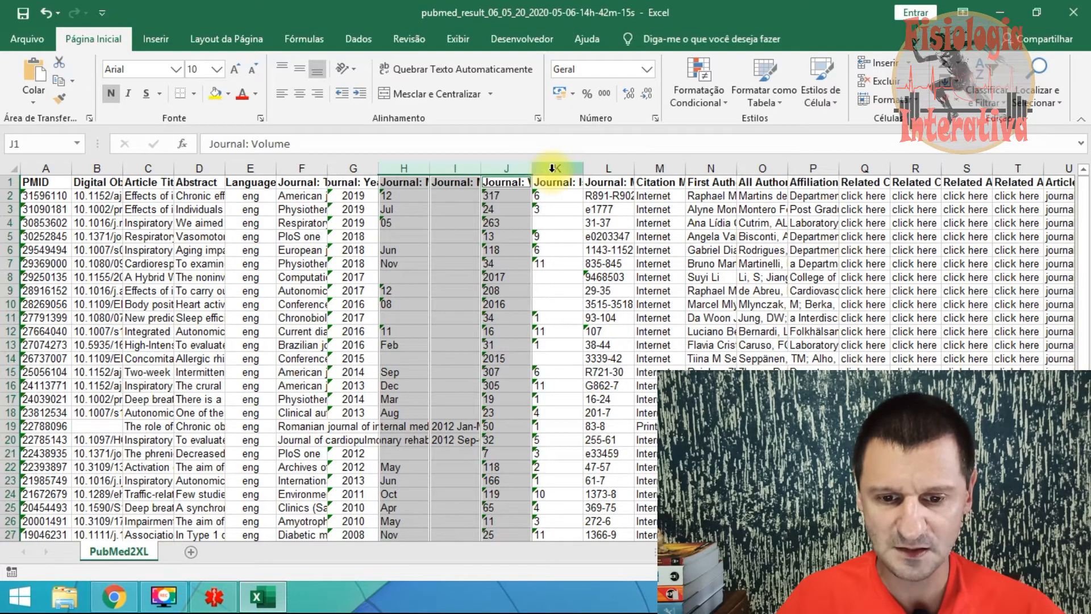
left_click(607, 168, "ctrl")
left_click(650, 168, "ctrl")
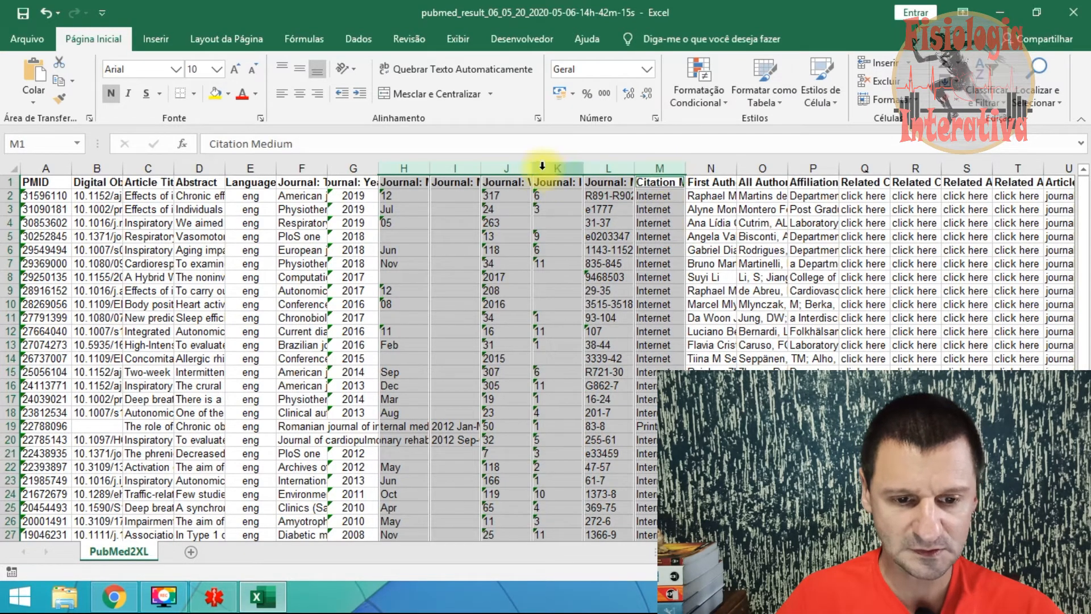
right_click(516, 169)
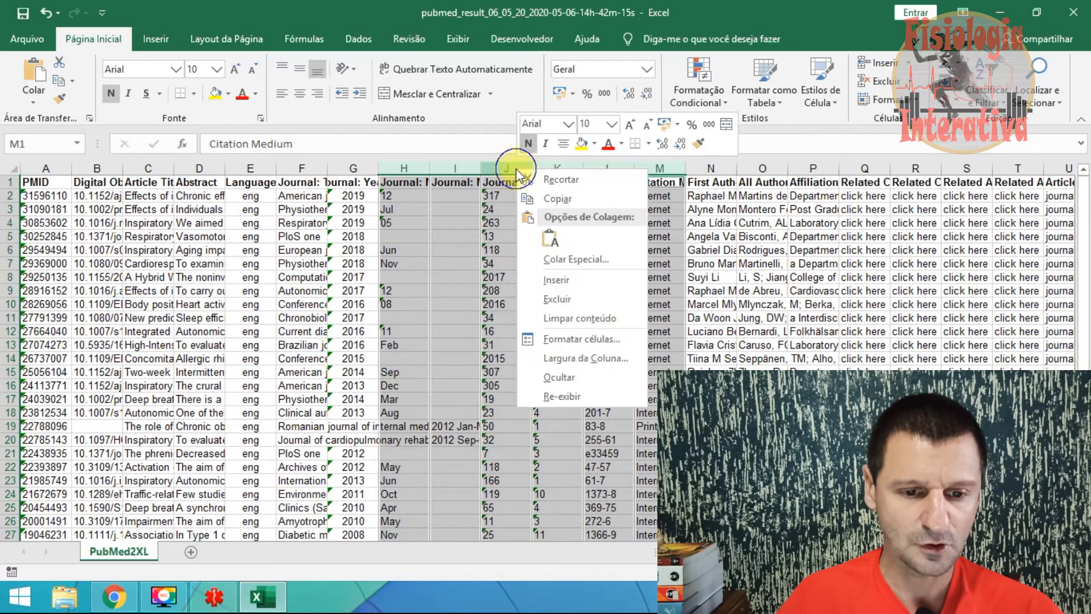
left_click(565, 302)
Review the First Author, All Authors and Affiliation columns, and delete the columns from Related Citations through Article Type.
left_click(411, 167)
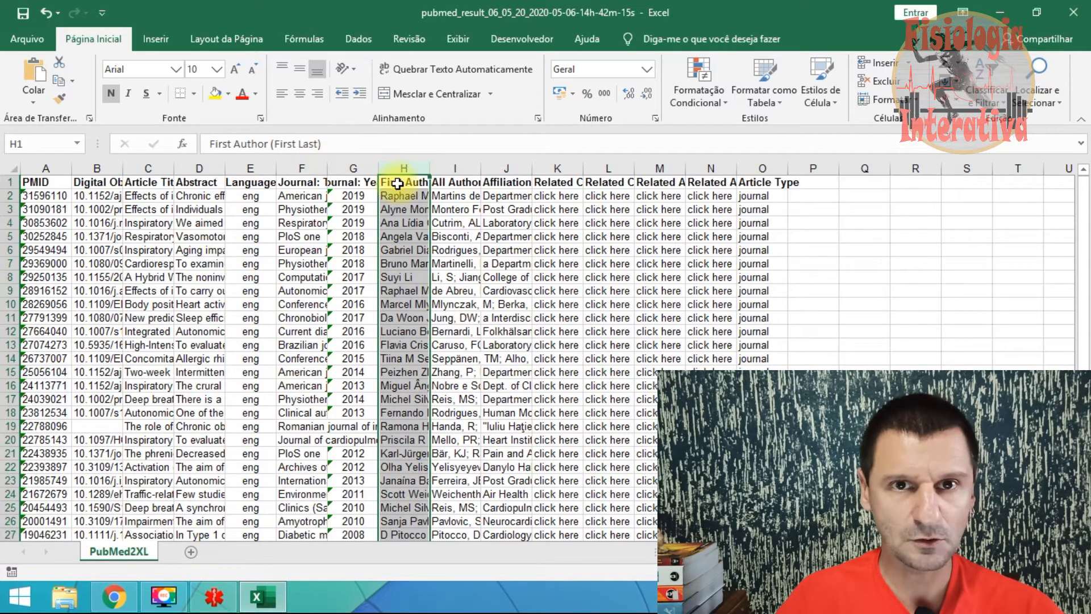
left_click(456, 167)
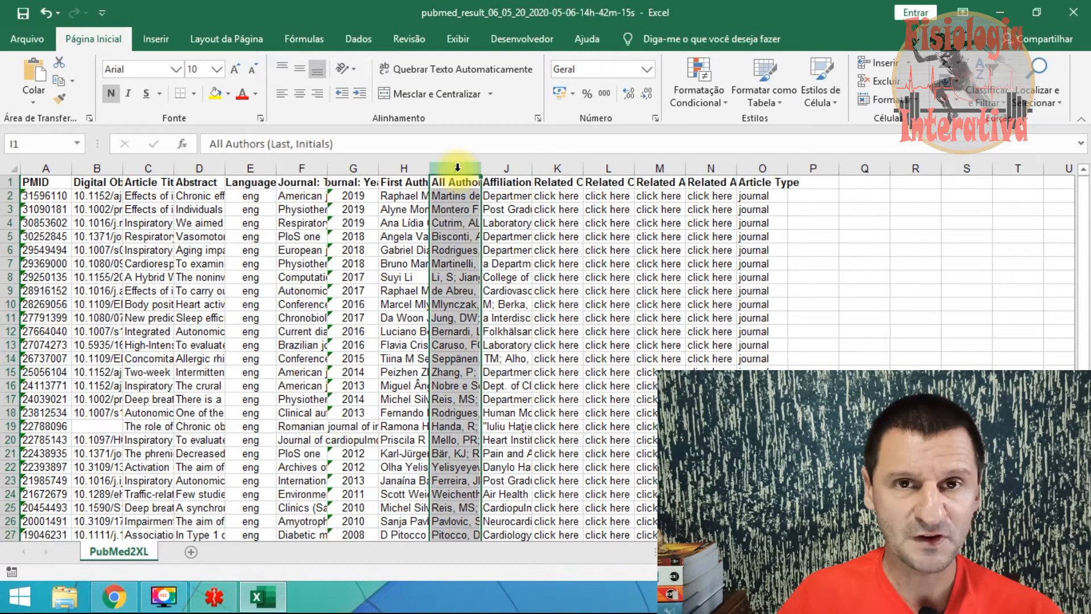
left_click(524, 163)
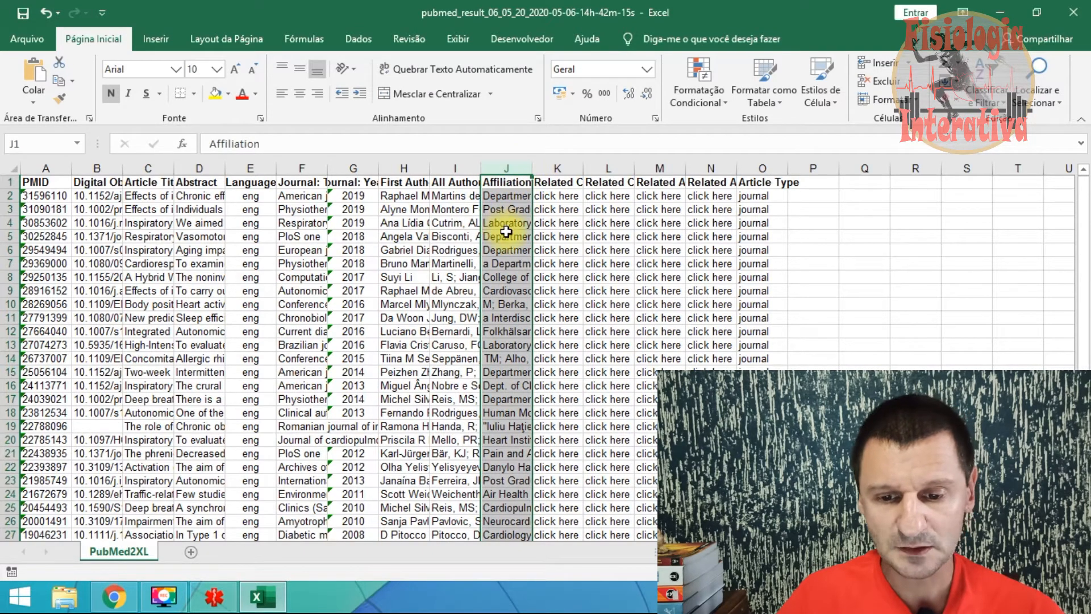
left_click_drag(558, 168, 749, 166)
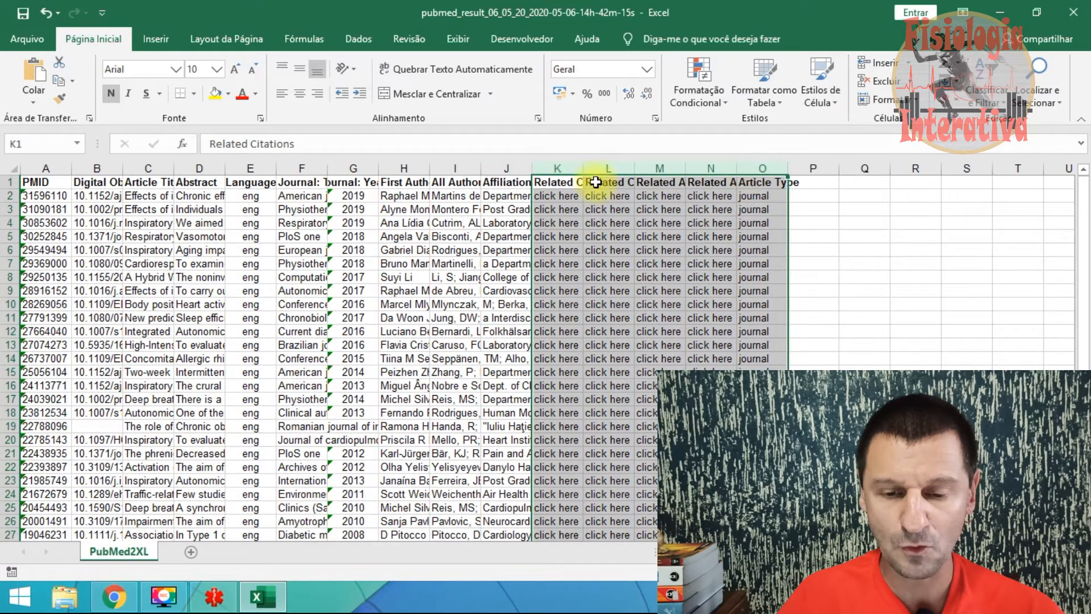
right_click(568, 169)
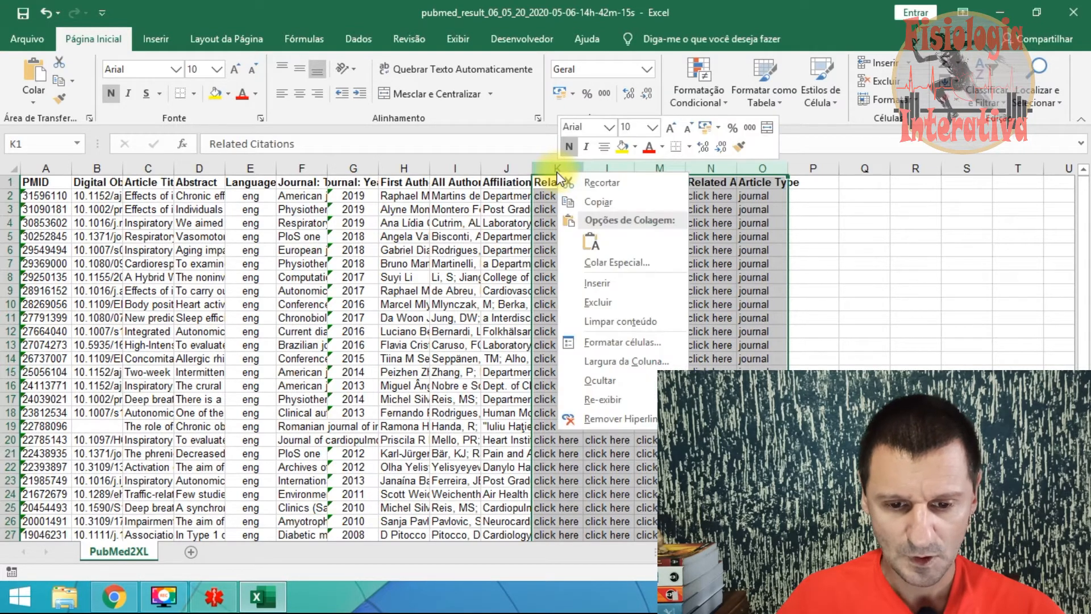
left_click(619, 296)
Add a bold header "Lido" in cell K1, beside the Affiliation column.
left_click(565, 182)
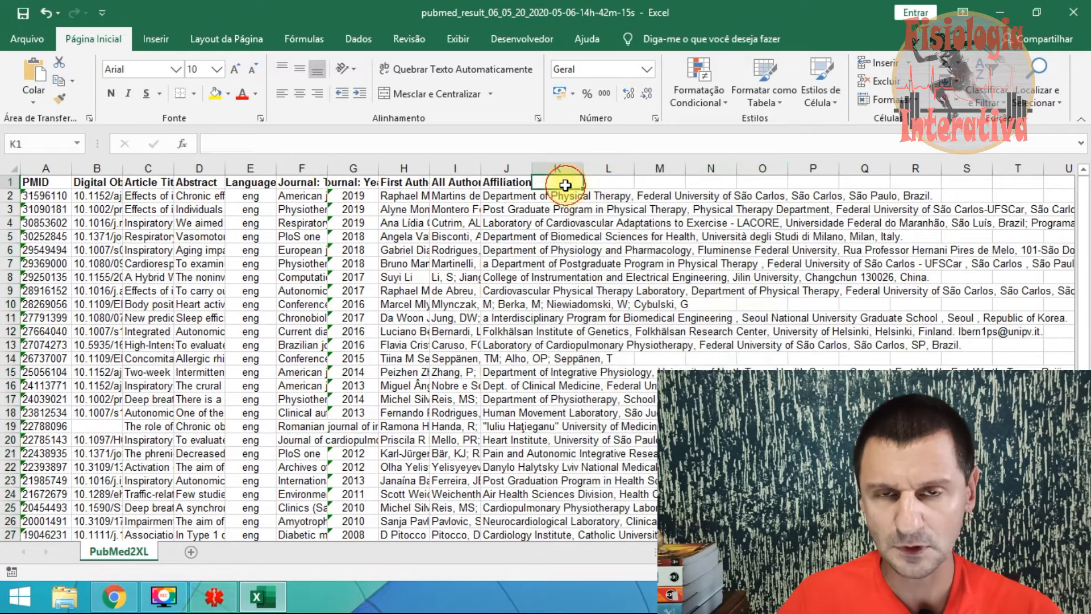
left_click(592, 234)
left_click(507, 196)
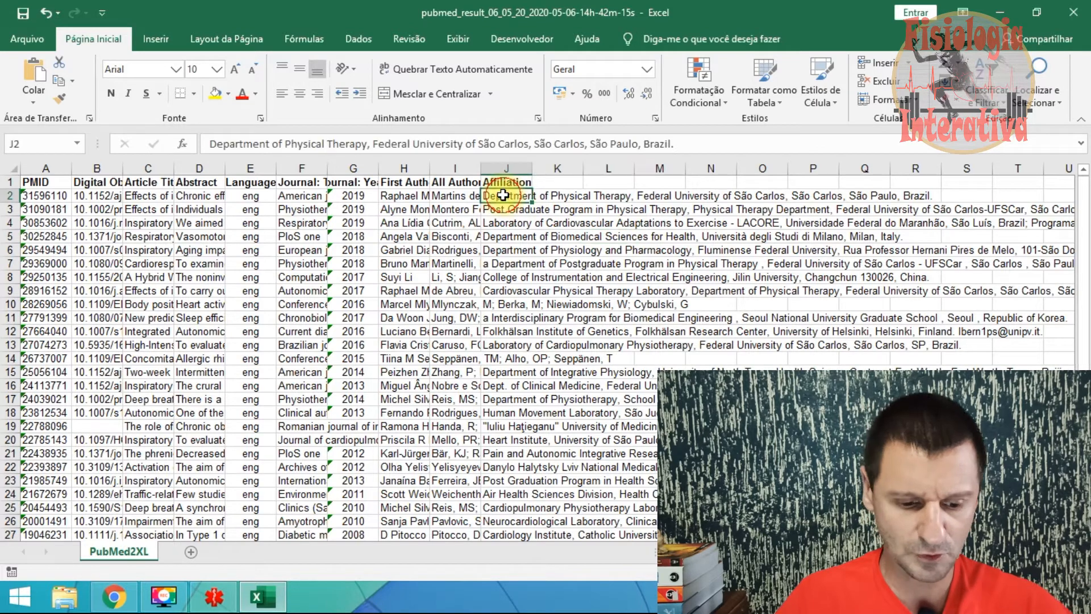
left_click(568, 183)
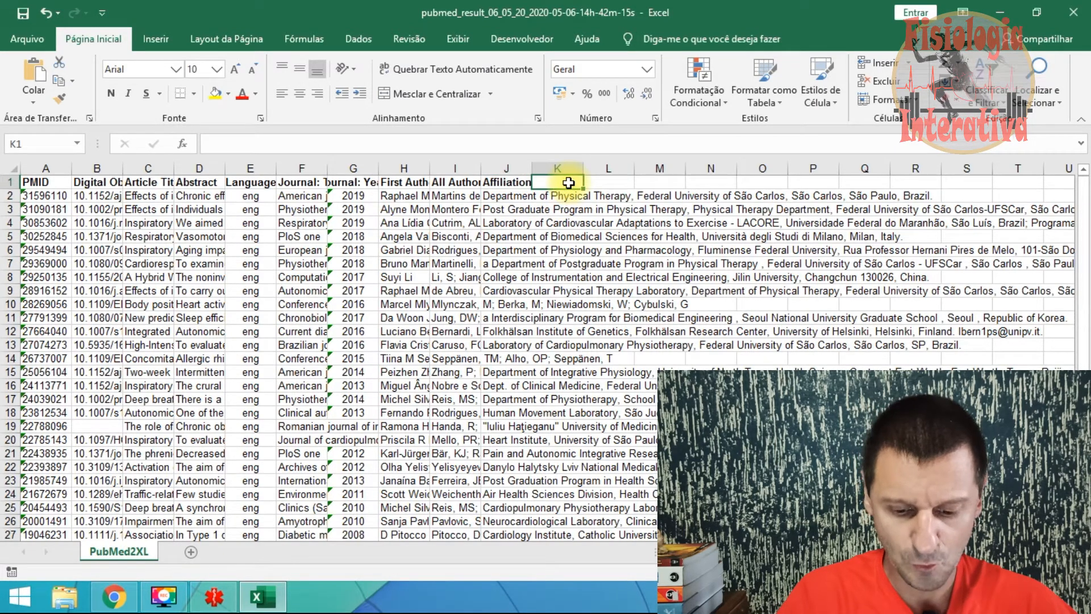
type("Li")
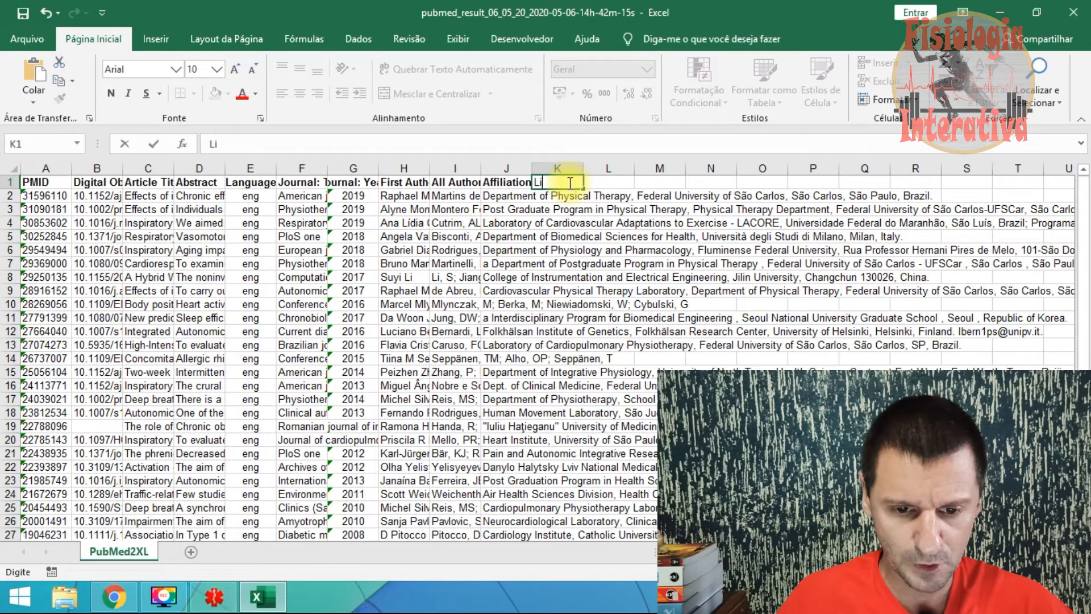
type("do")
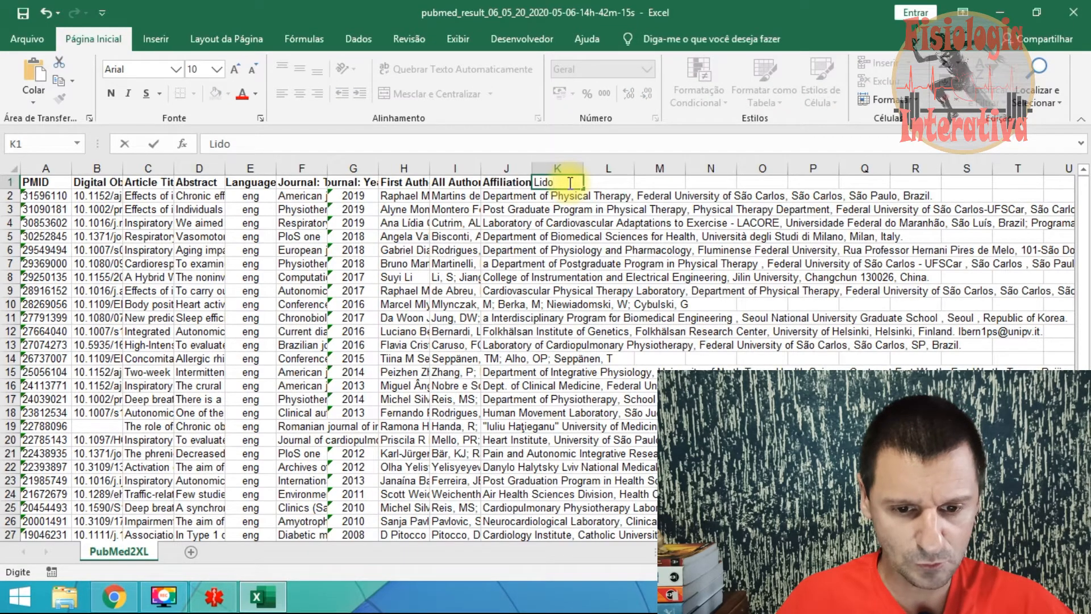
key("ctrl+Return")
key("ctrl+n")
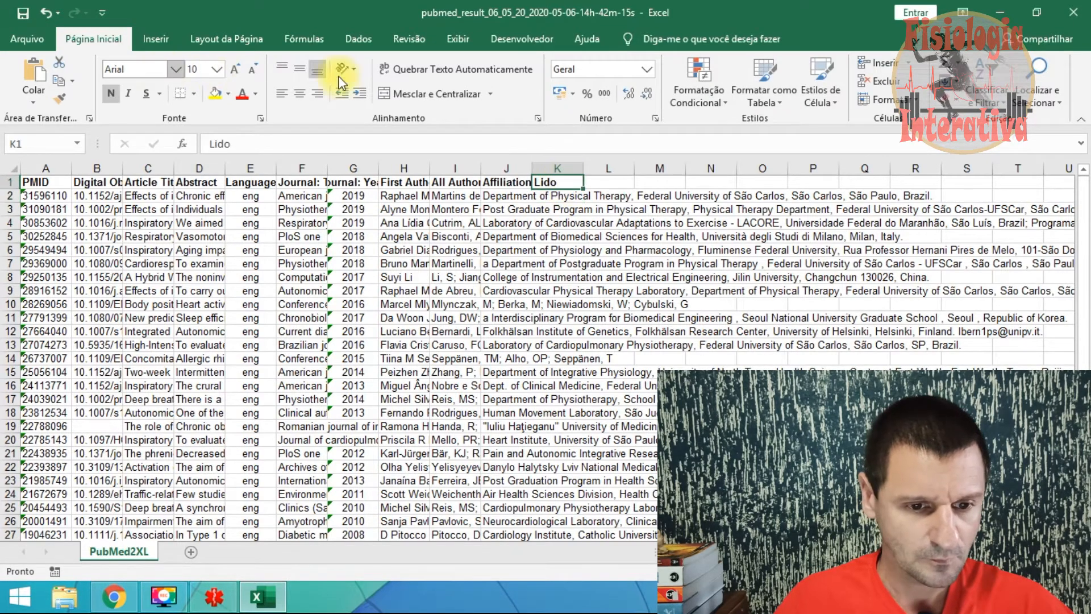
Align the entire Lido column to the middle vertically and to the center horizontally.
left_click(562, 164)
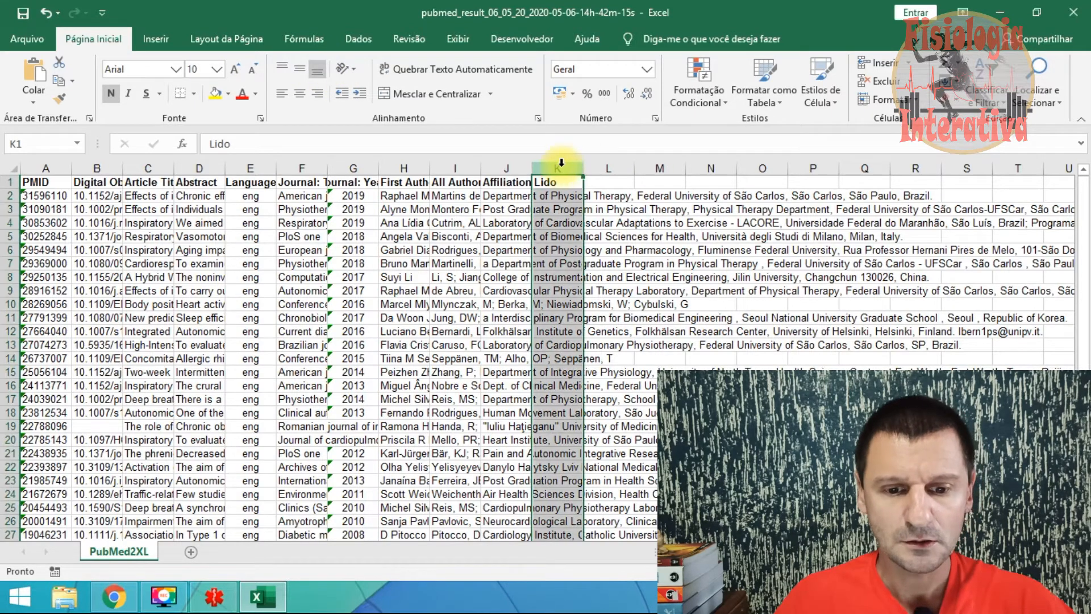
left_click(300, 93)
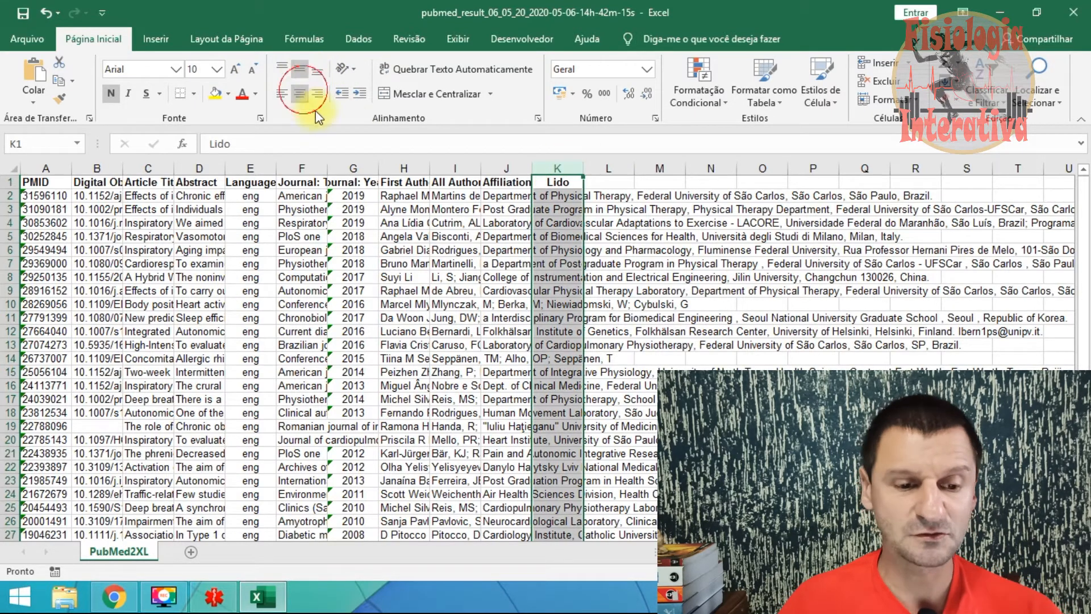
left_click(636, 224)
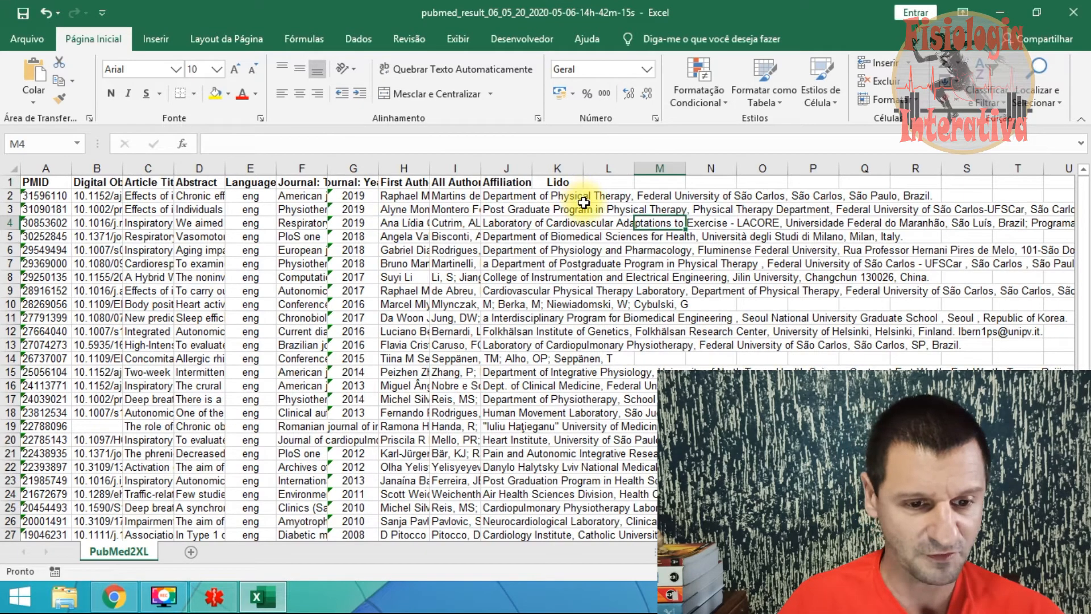
left_click(557, 168)
left_click(606, 225)
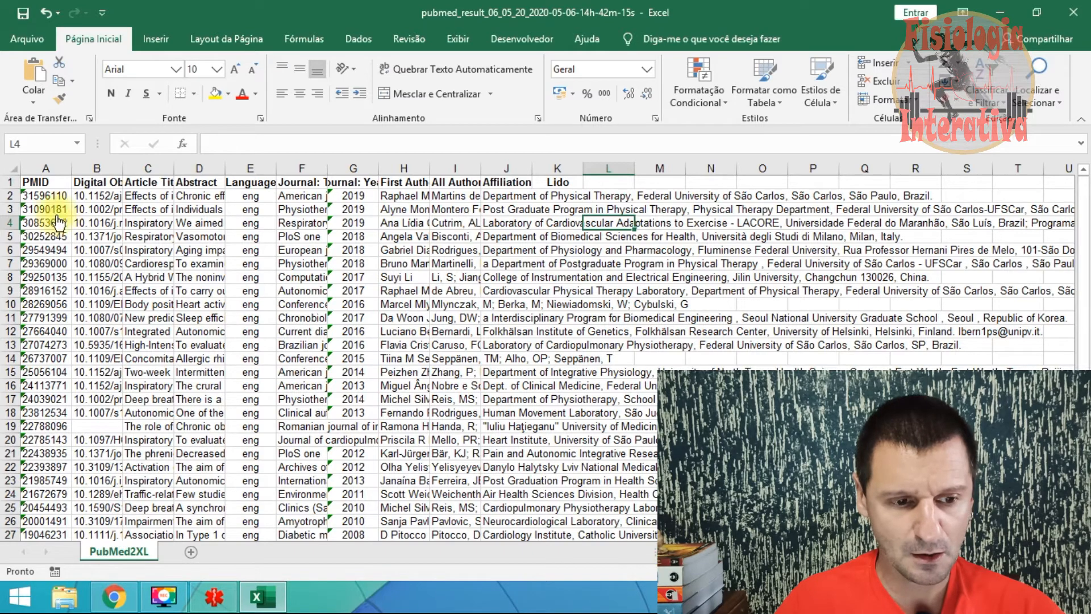
Format the range A1:K34 as a table with headers, using the style Azul, Estilo de Tabela Média 2.
left_click(32, 183)
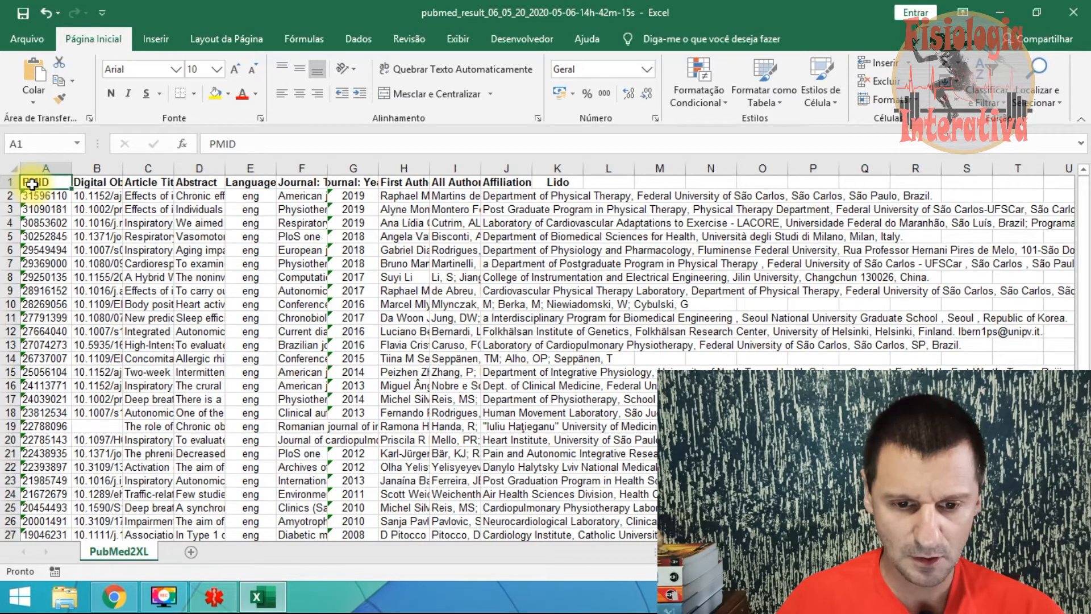
mouse_move(32, 183)
left_mouse_down()
mouse_move(122, 211)
mouse_move(534, 276)
mouse_move(621, 310)
mouse_move(659, 349)
mouse_move(559, 332)
mouse_move(542, 574)
mouse_move(541, 519)
left_mouse_up()
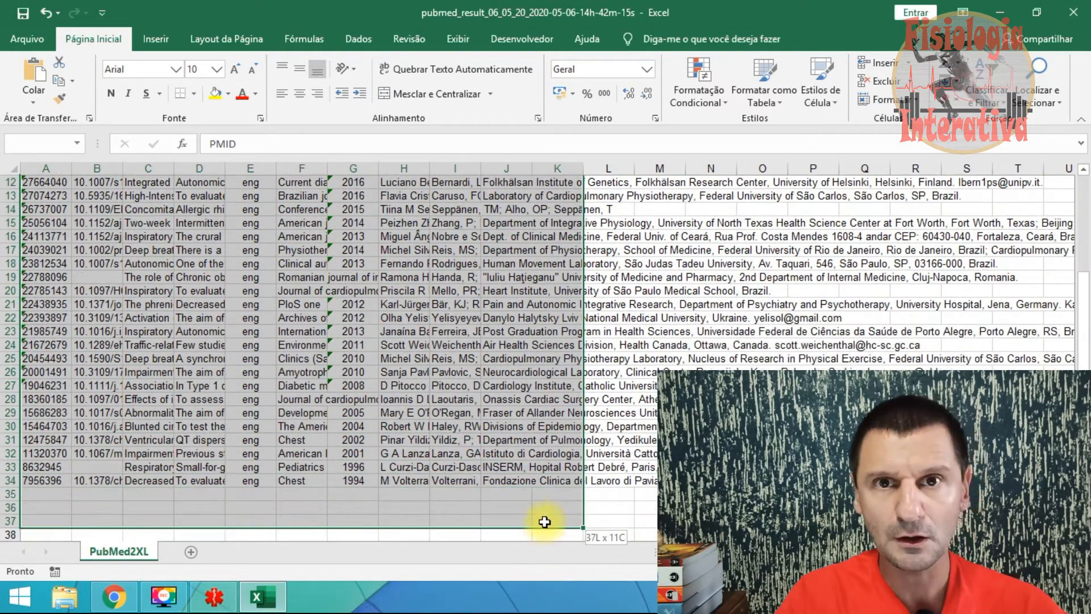
scroll(545, 480, "up", 4)
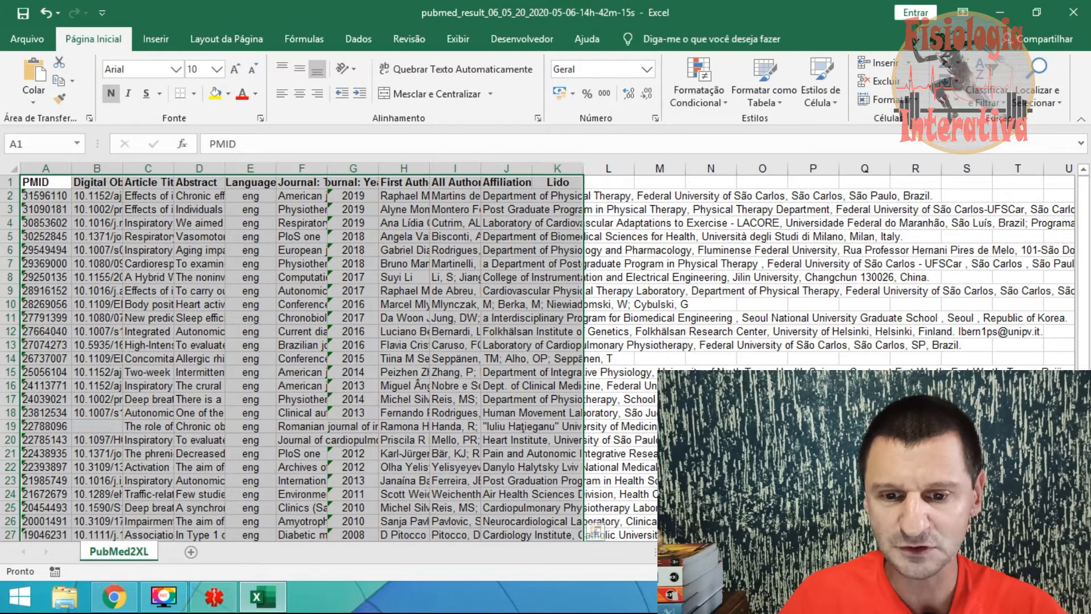
left_click(782, 101)
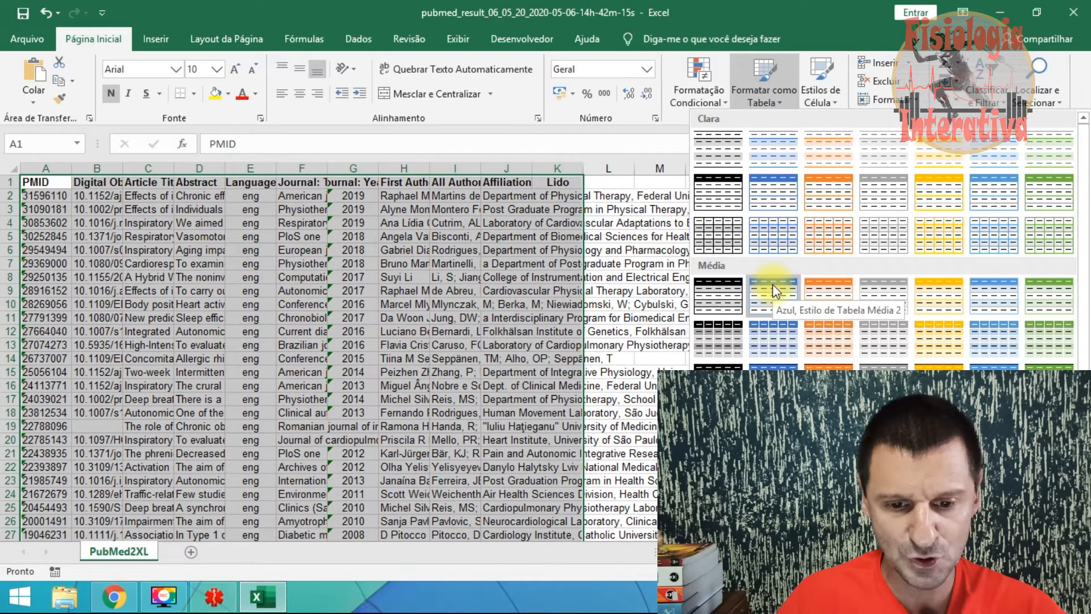
left_click(774, 286)
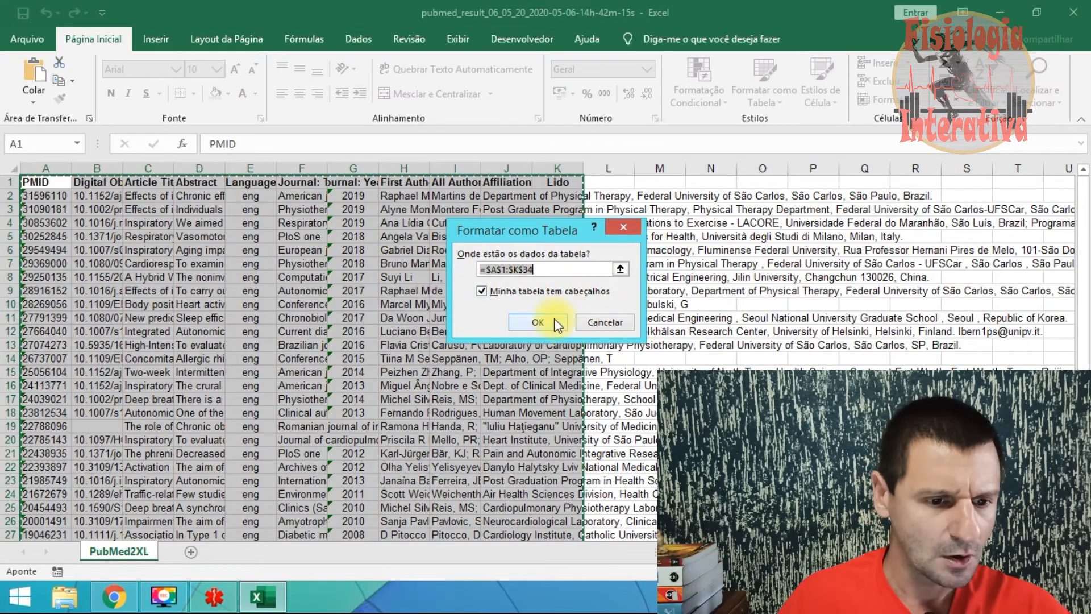
left_click(538, 322)
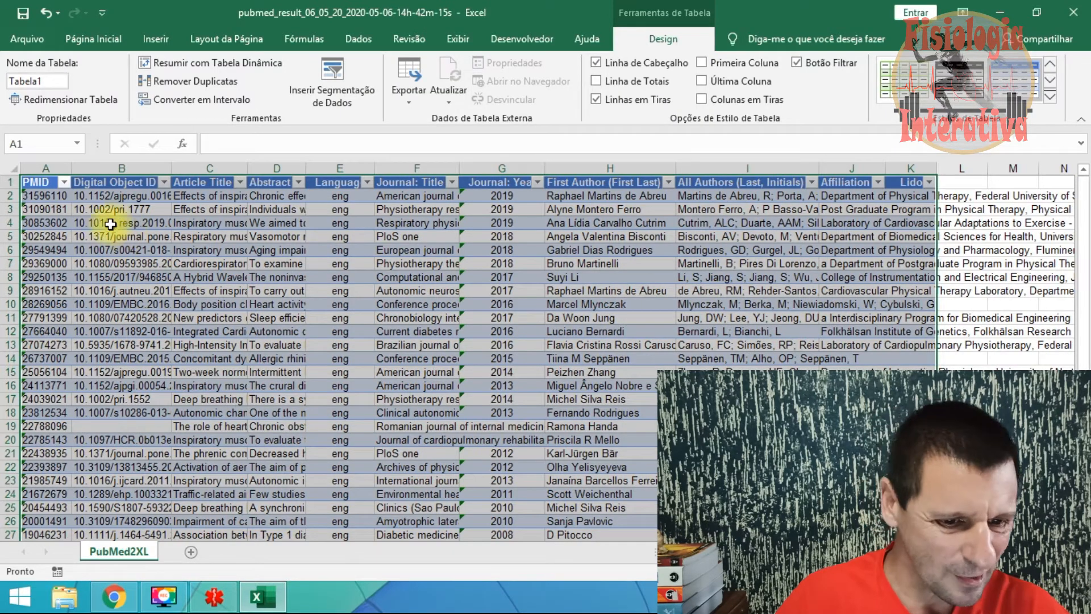
left_click(423, 264)
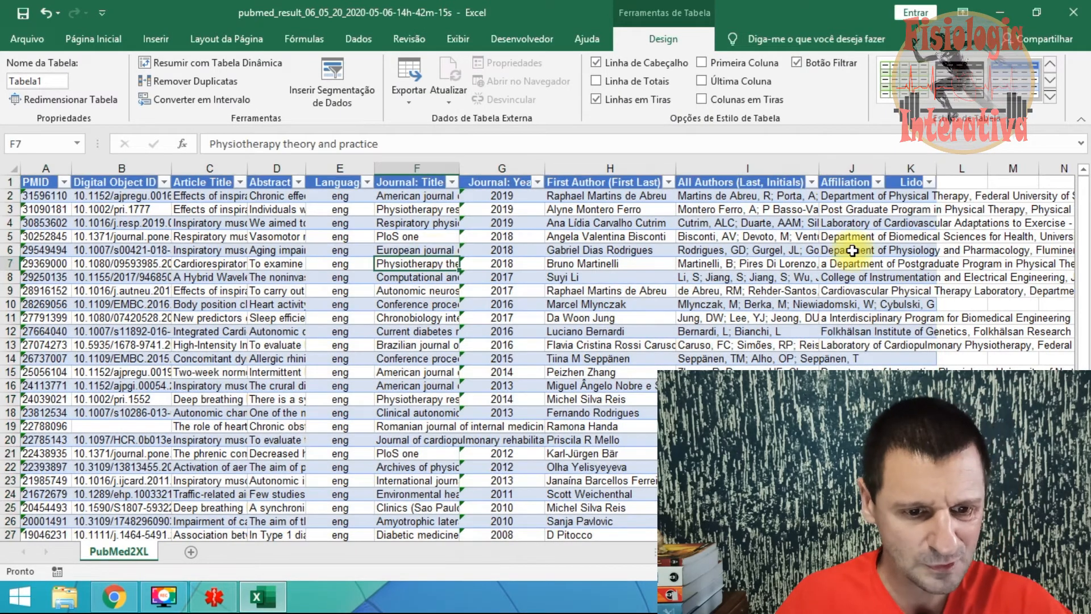
left_click(220, 200)
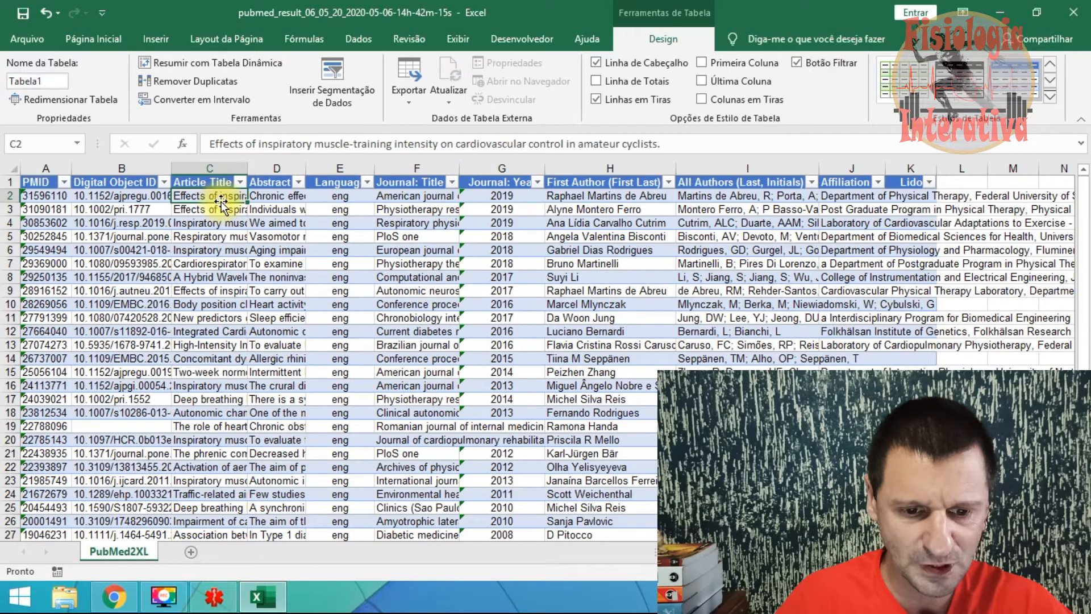
left_click(435, 236)
left_click(435, 263)
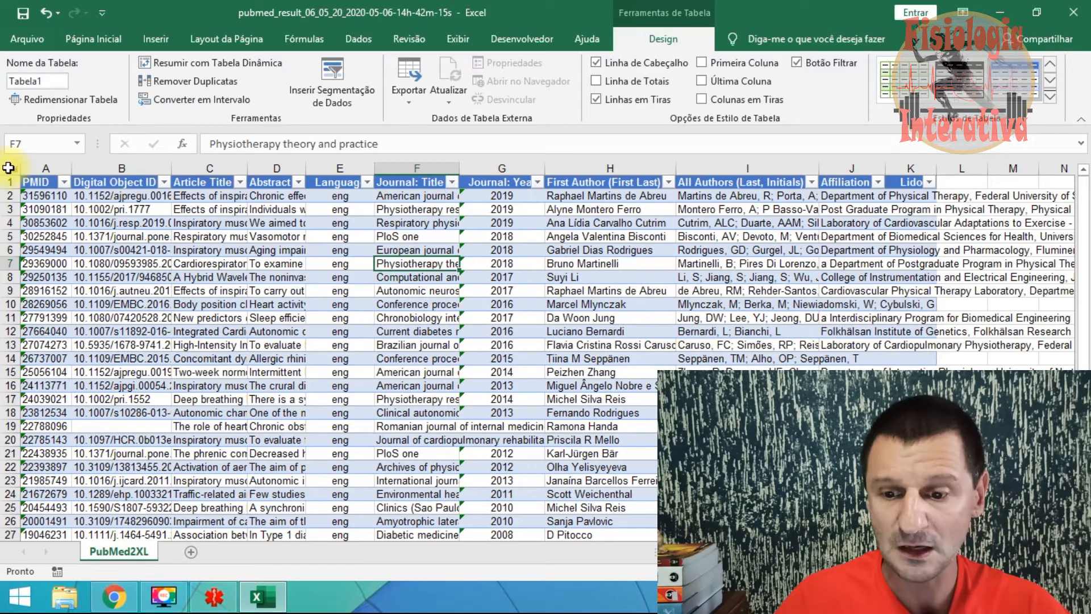
Auto-fit the widths of all the sheet's columns to their contents.
left_click(8, 168)
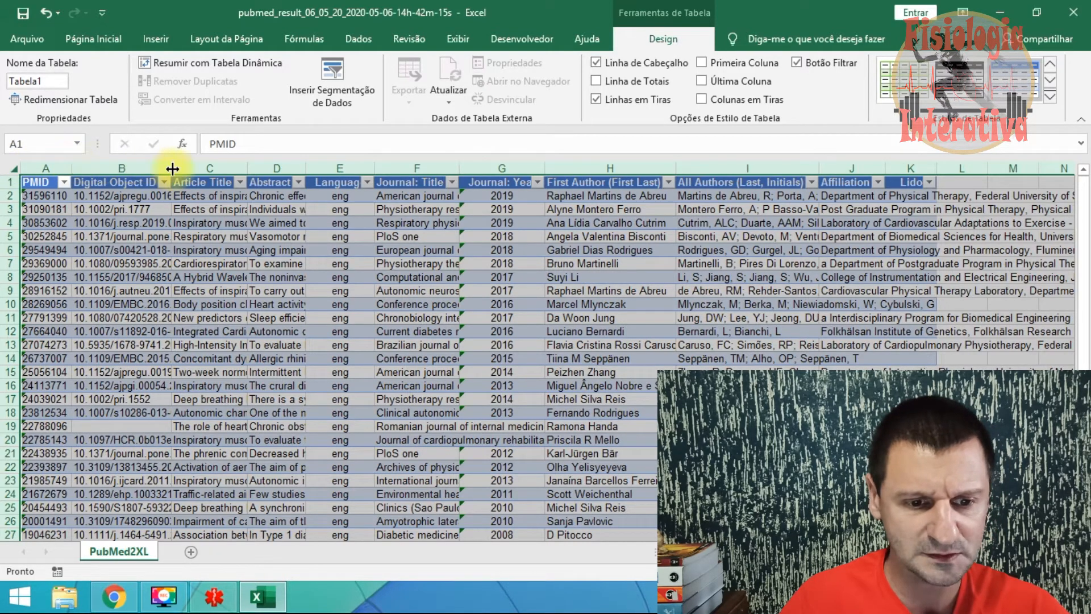
double_click(247, 164)
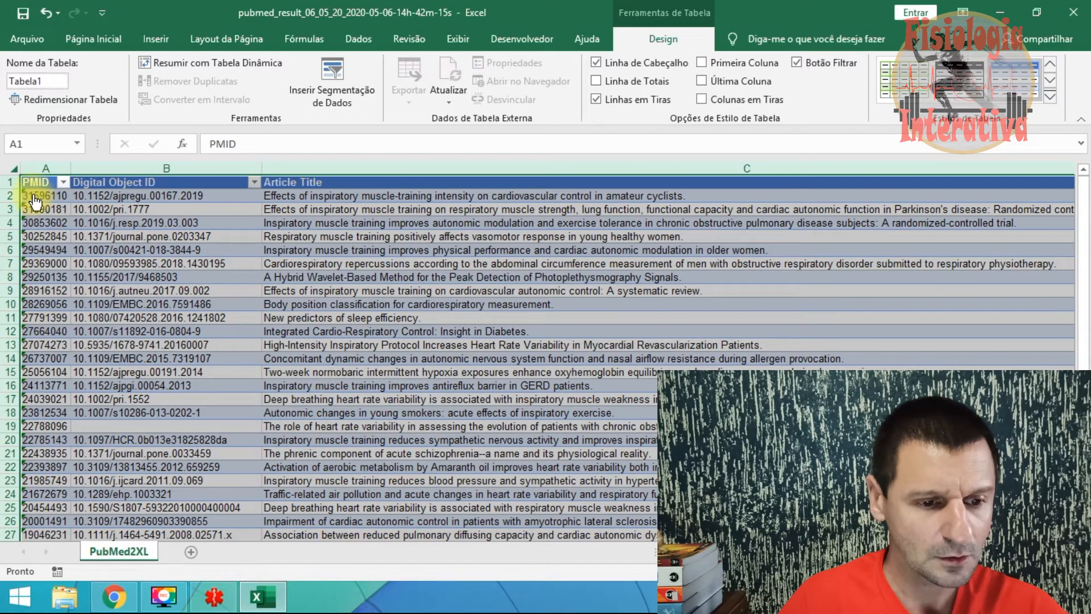
left_click(237, 238)
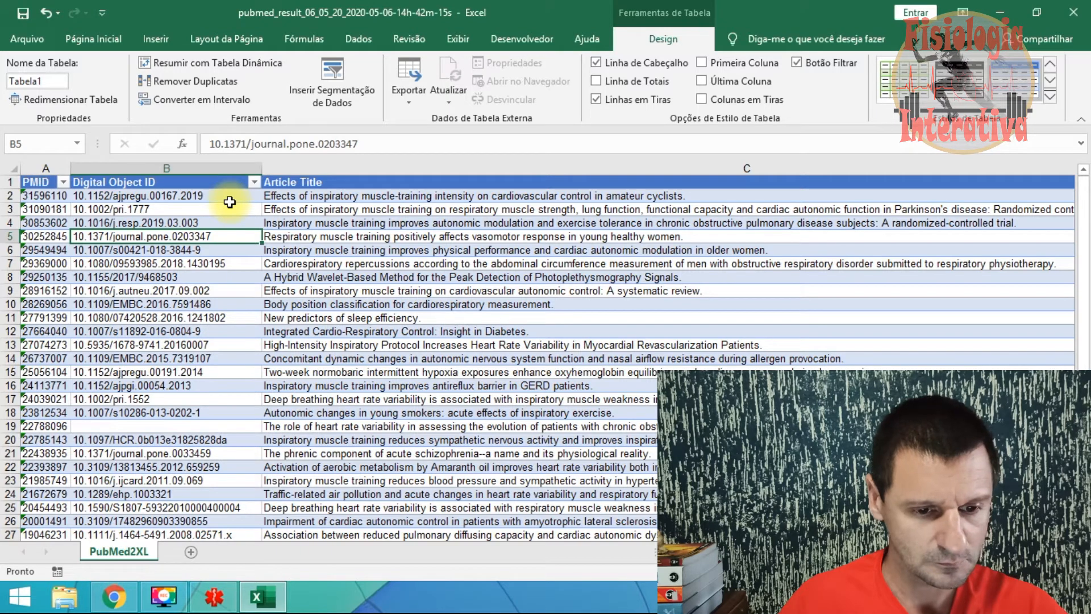
Examine the first article's digital object ID, title and full abstract in row 2, leaving the cell contents unedited.
left_click(226, 196)
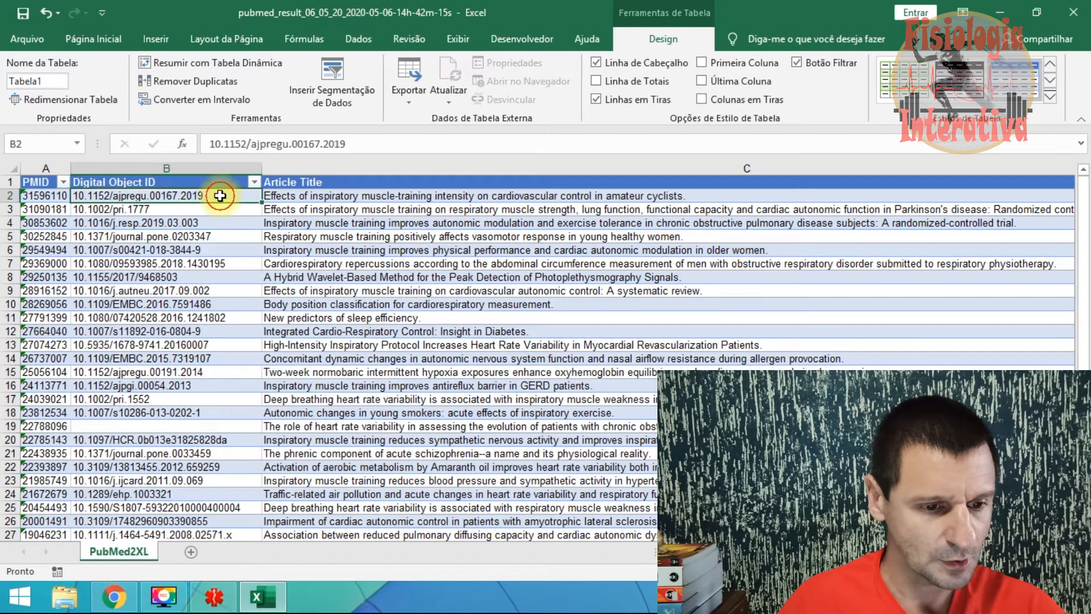
left_click(321, 195)
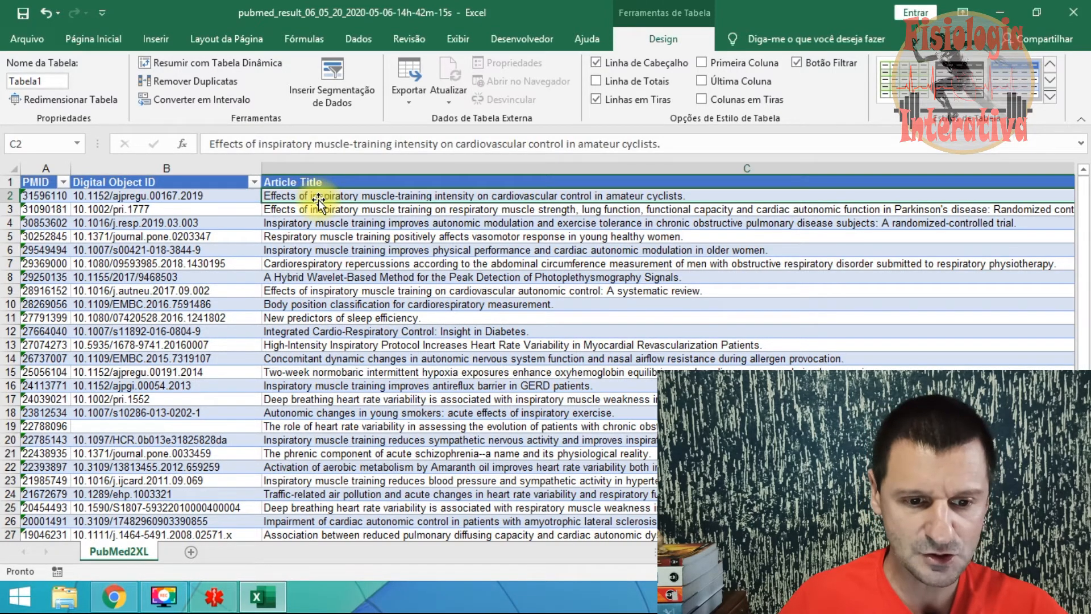
key("Right")
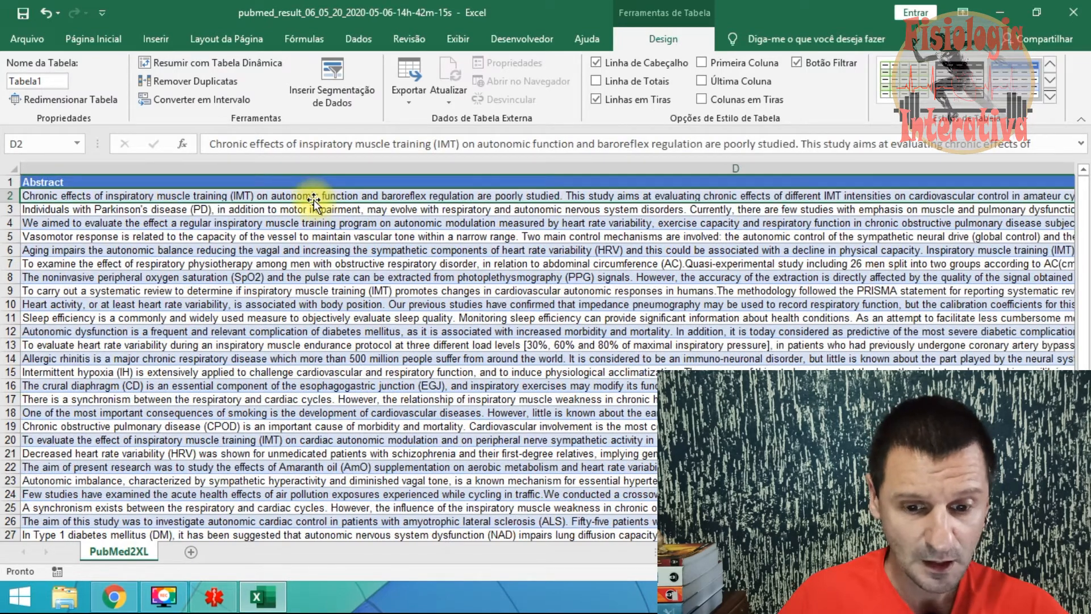
double_click(312, 196)
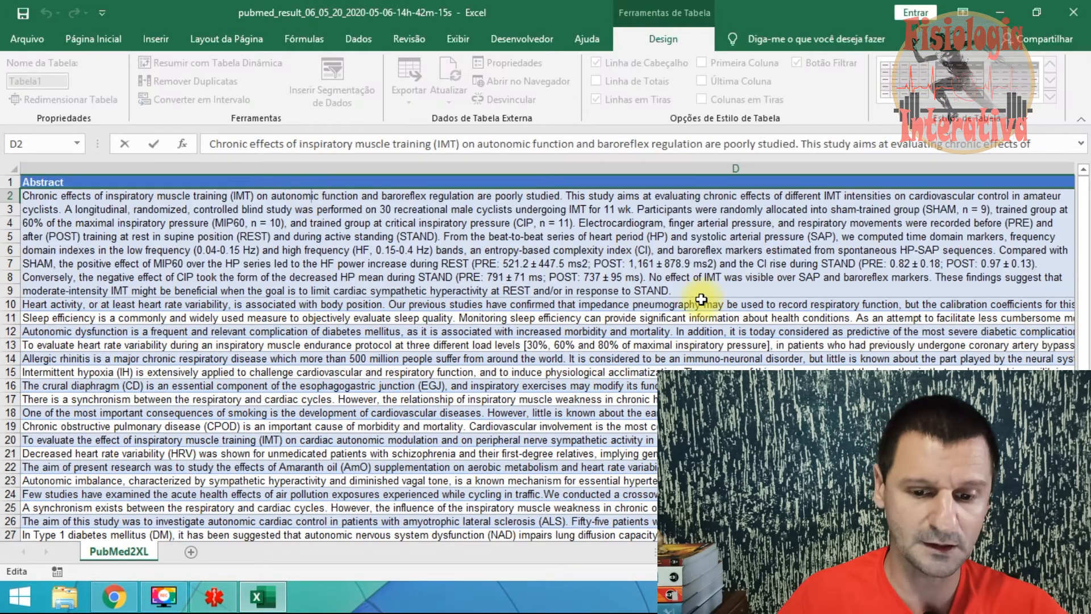
left_click_drag(671, 291, 17, 195)
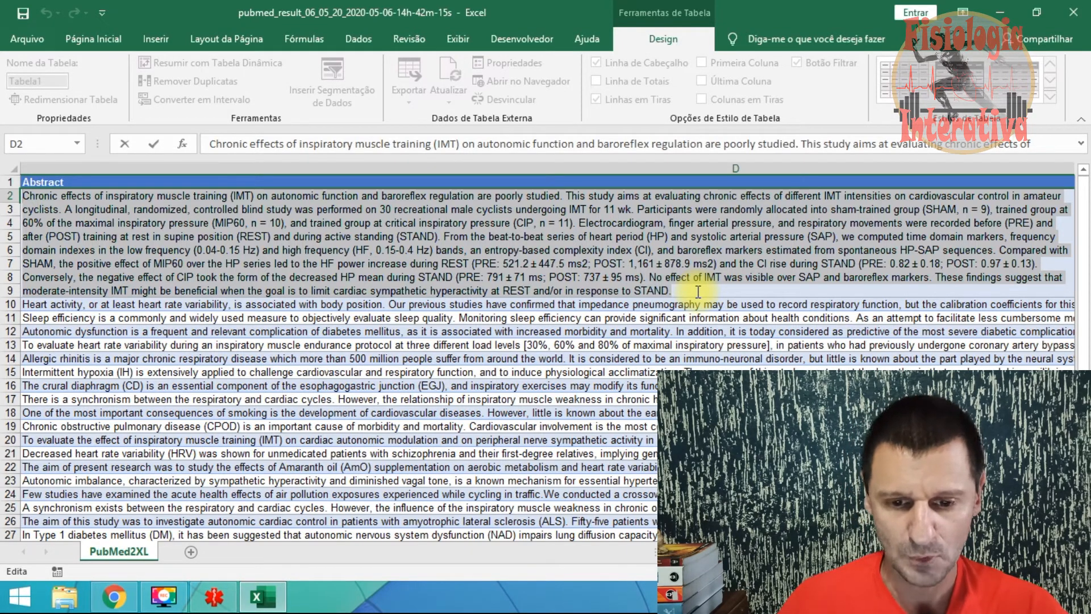
key("Escape")
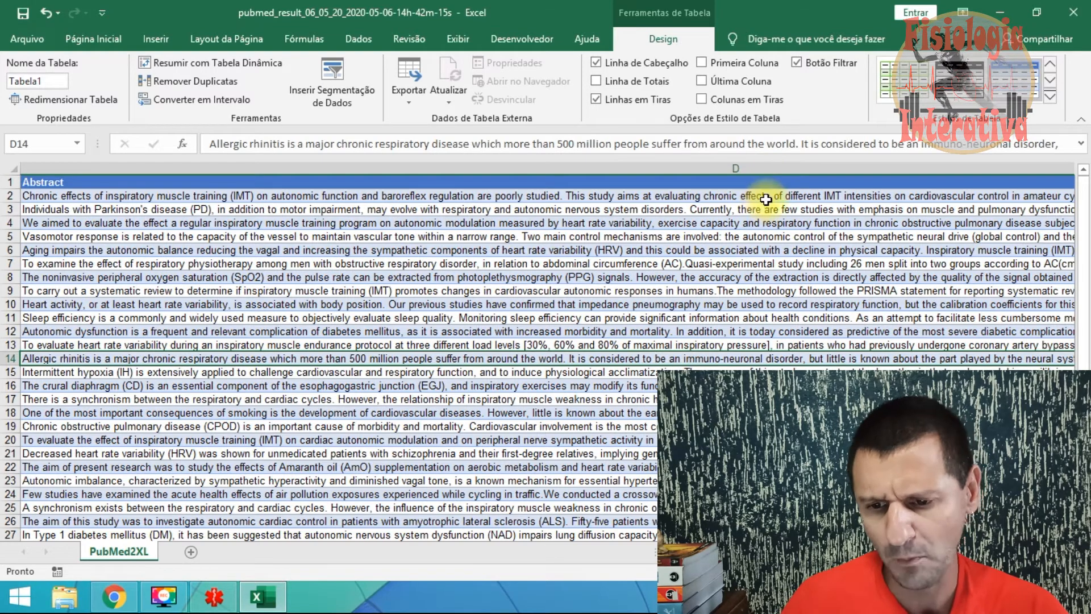
Examine the first article's language, journal title, year, first author and full author list in row 2.
key("Right")
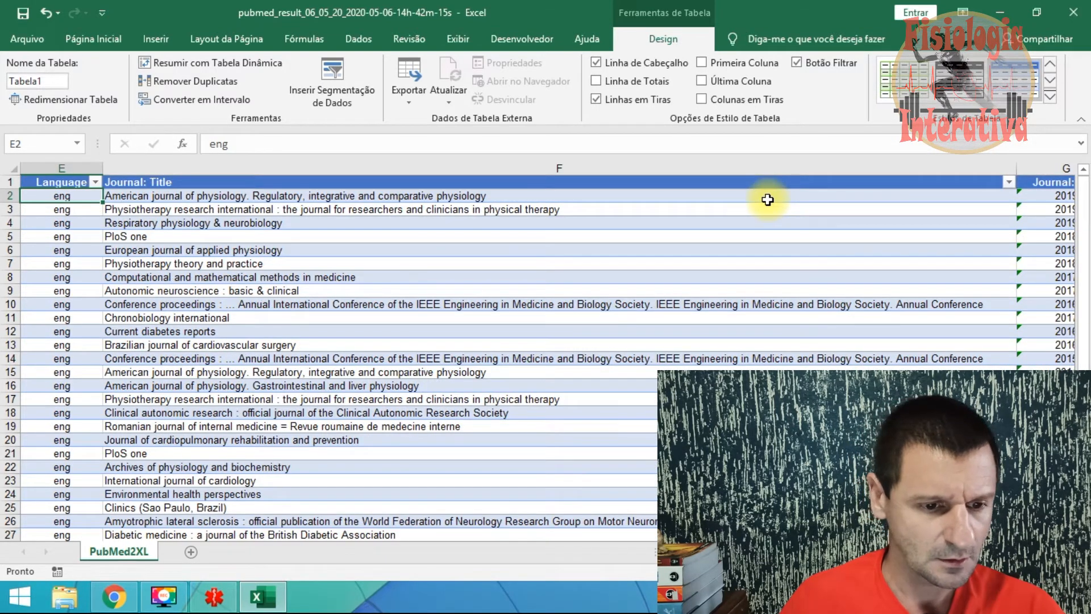
left_click(767, 200)
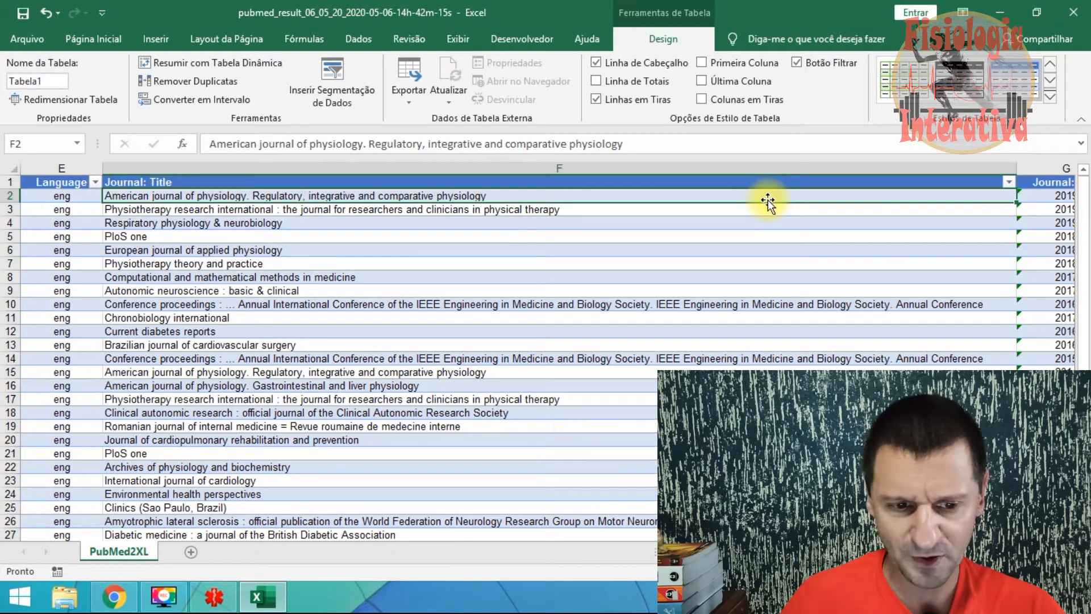
key("Right")
key("Right")
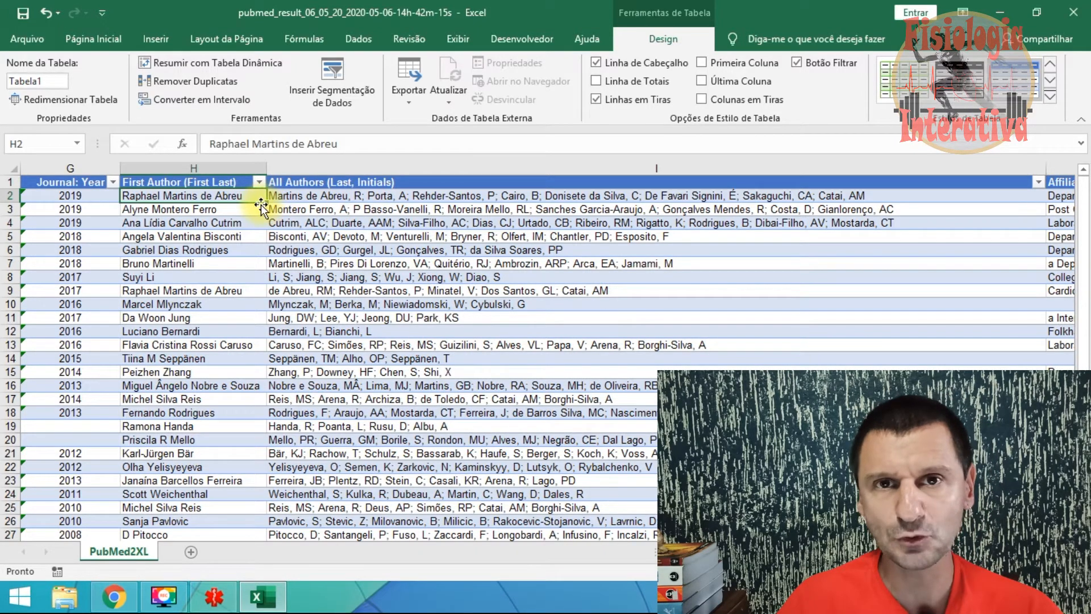
left_click(293, 199)
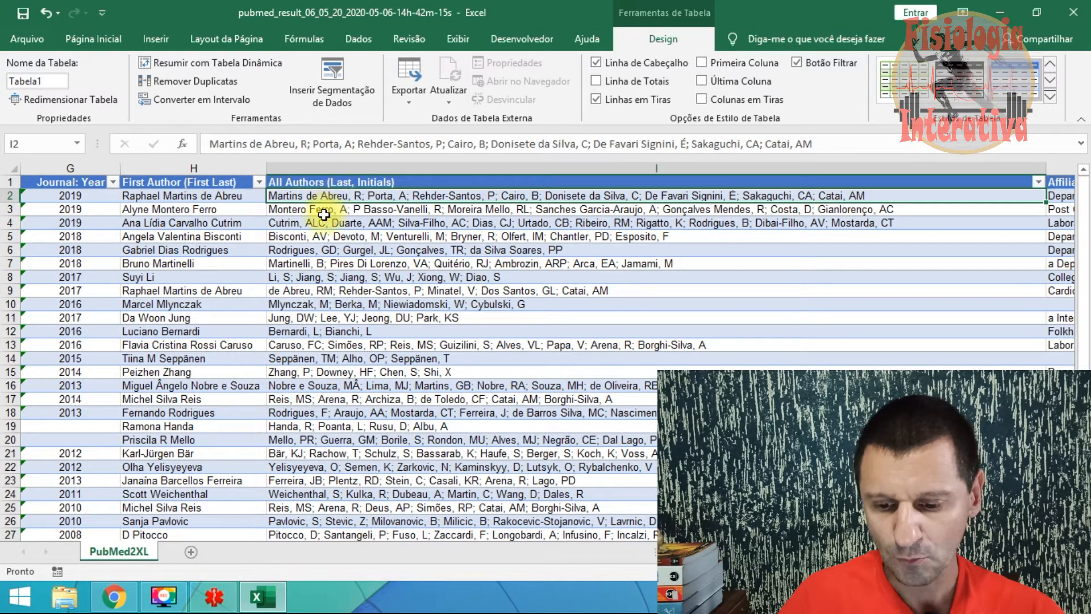
scroll(436, 277, "right", 1)
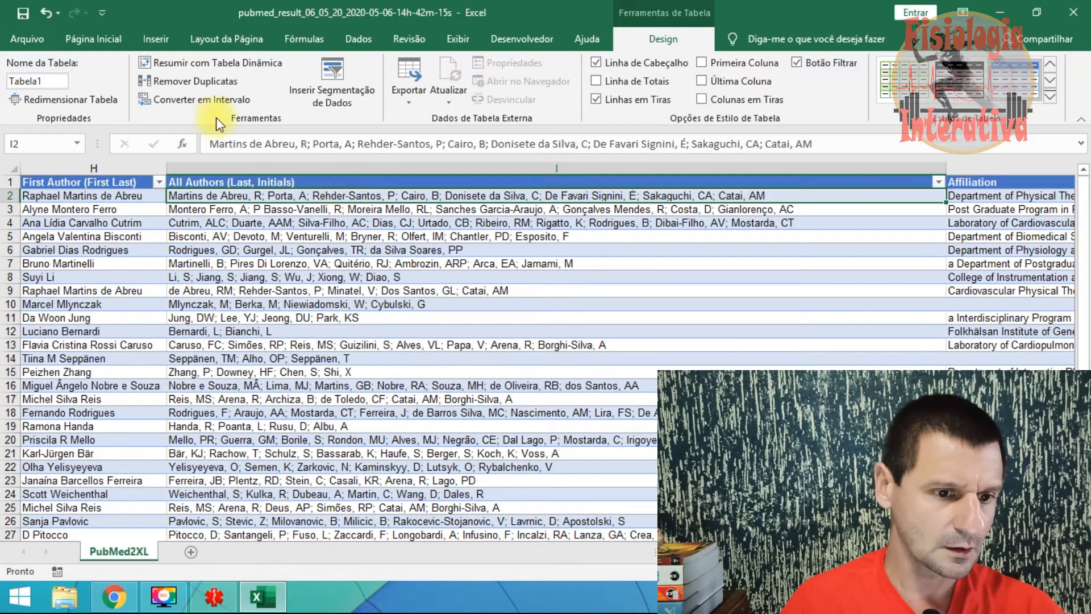
Save the workbook and open the first article's PubMed page in the browser through its PMID link in cell A2.
left_click(23, 16)
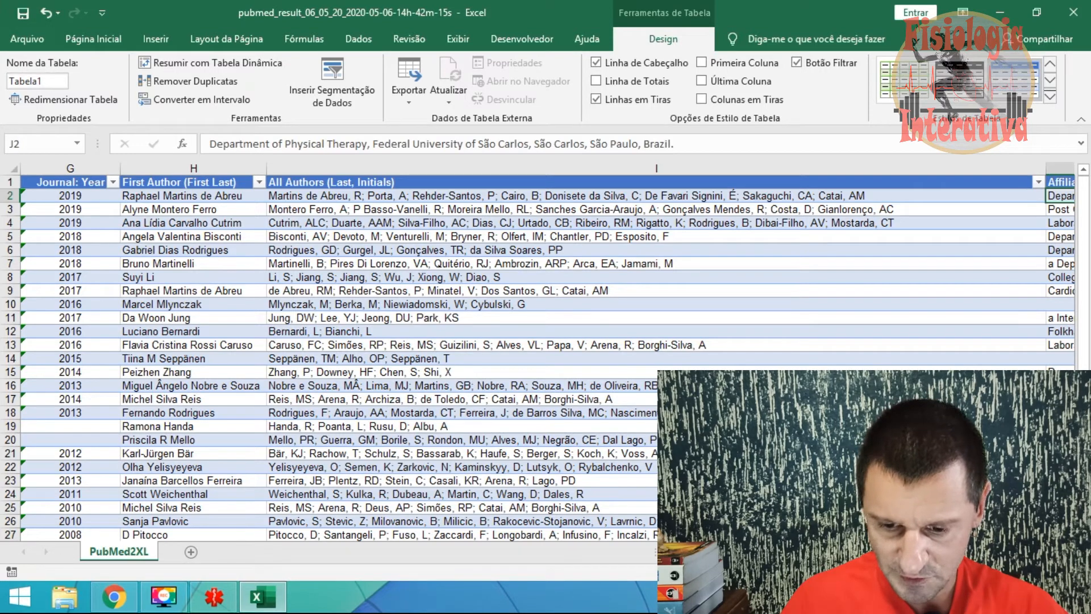
scroll(138, 277, "left", 5)
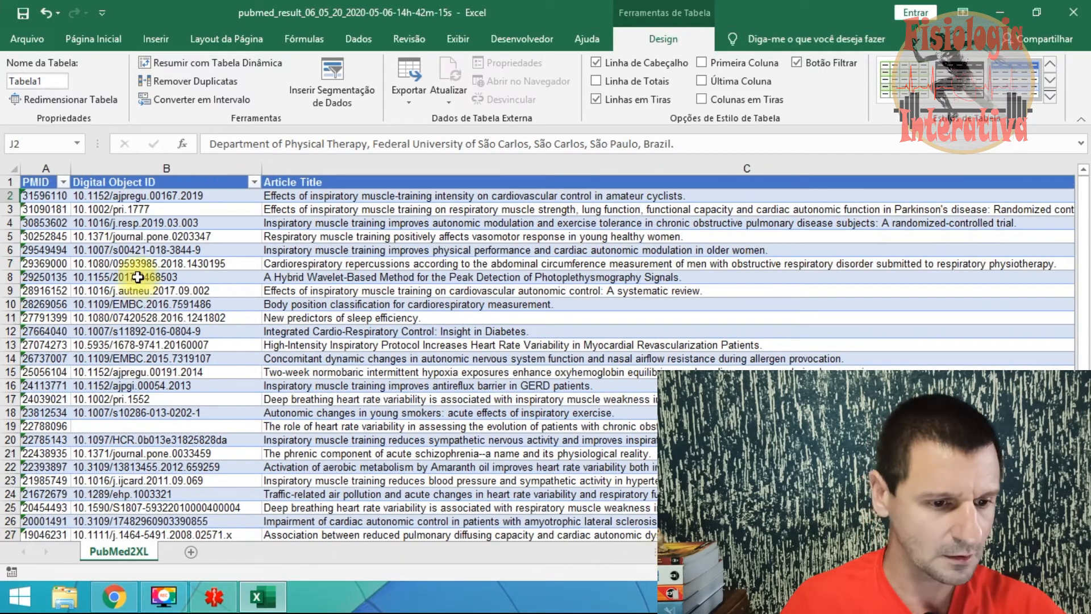
left_click(55, 196)
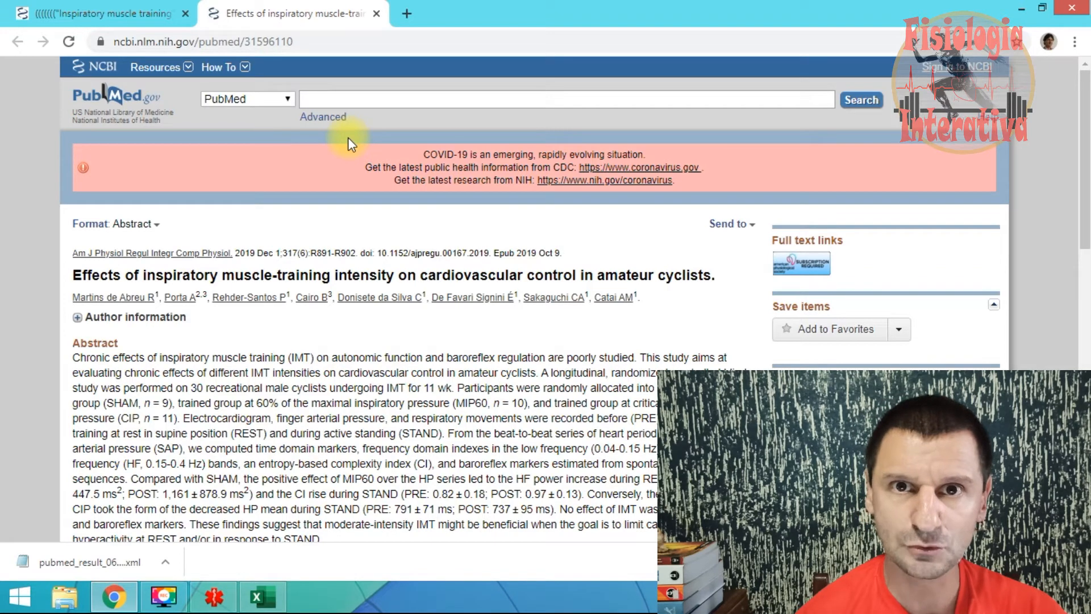
Expand the author information on the PubMed page and examine the affiliations, abstract, keywords, PMID and DOI.
scroll(591, 345, "down", 3)
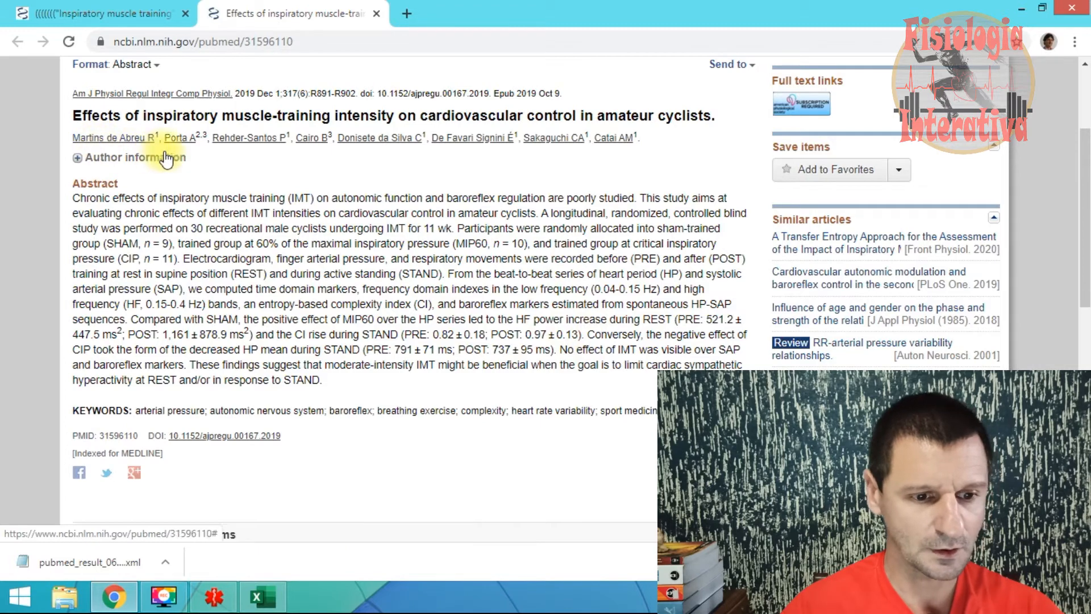
scroll(284, 284, "up", 2)
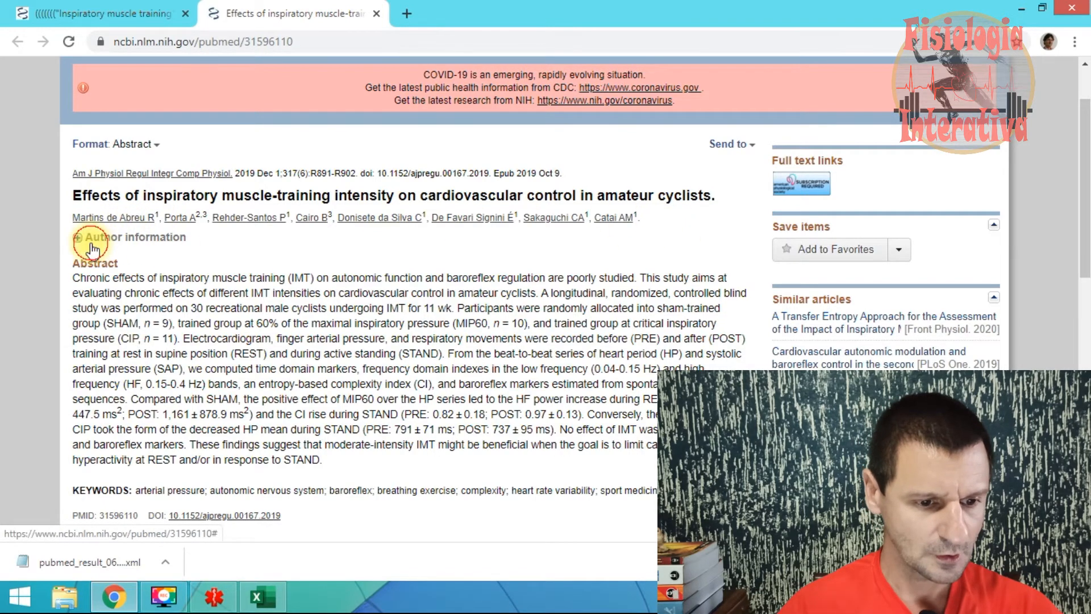
left_click(131, 238)
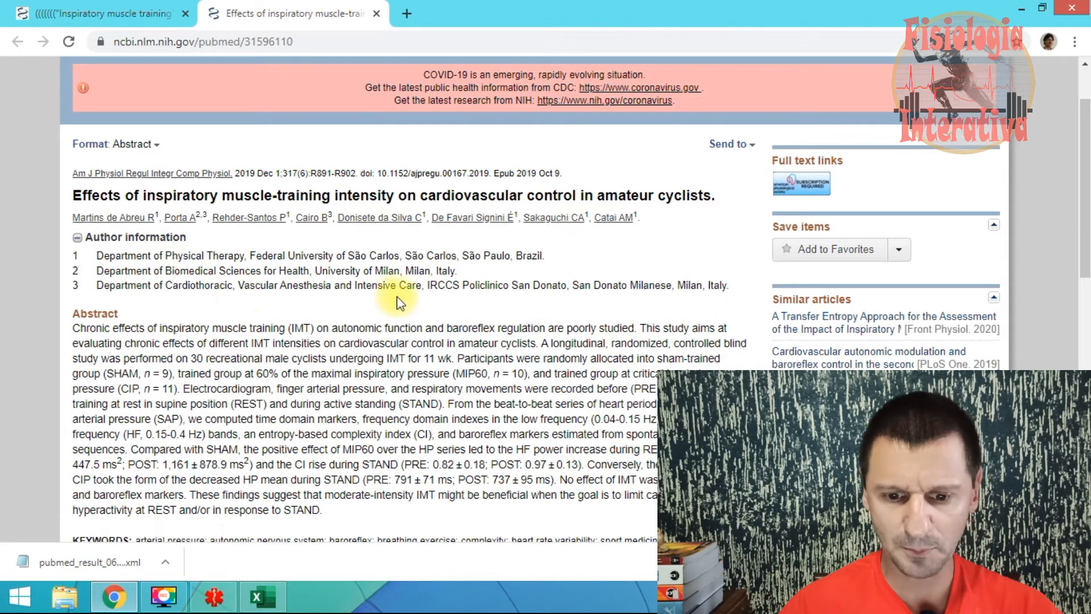
scroll(395, 301, "down", 3)
left_click_drag(336, 353, 77, 165)
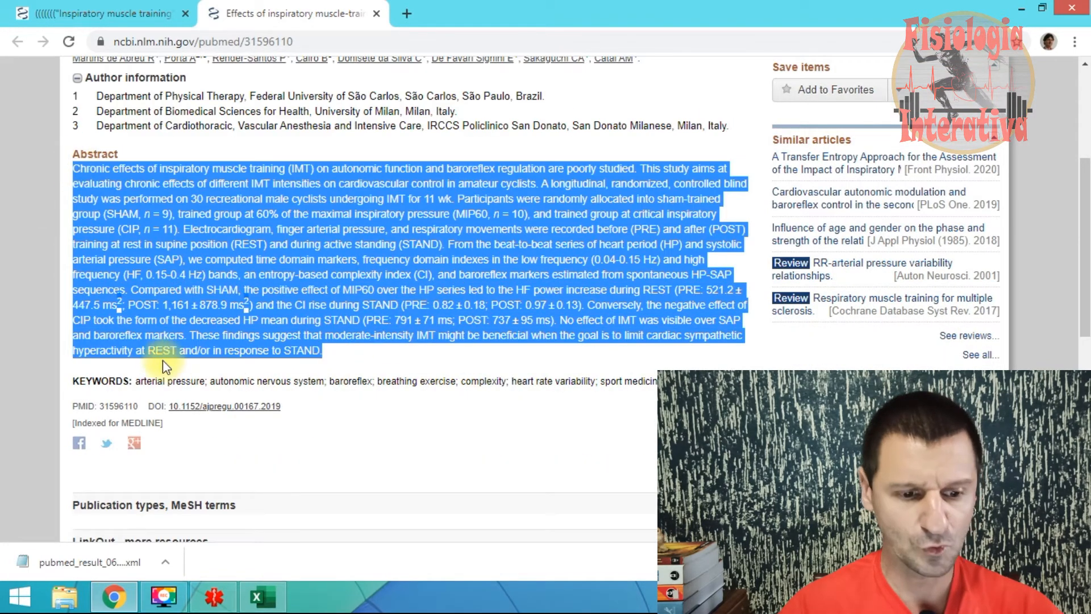
left_click_drag(75, 382, 653, 382)
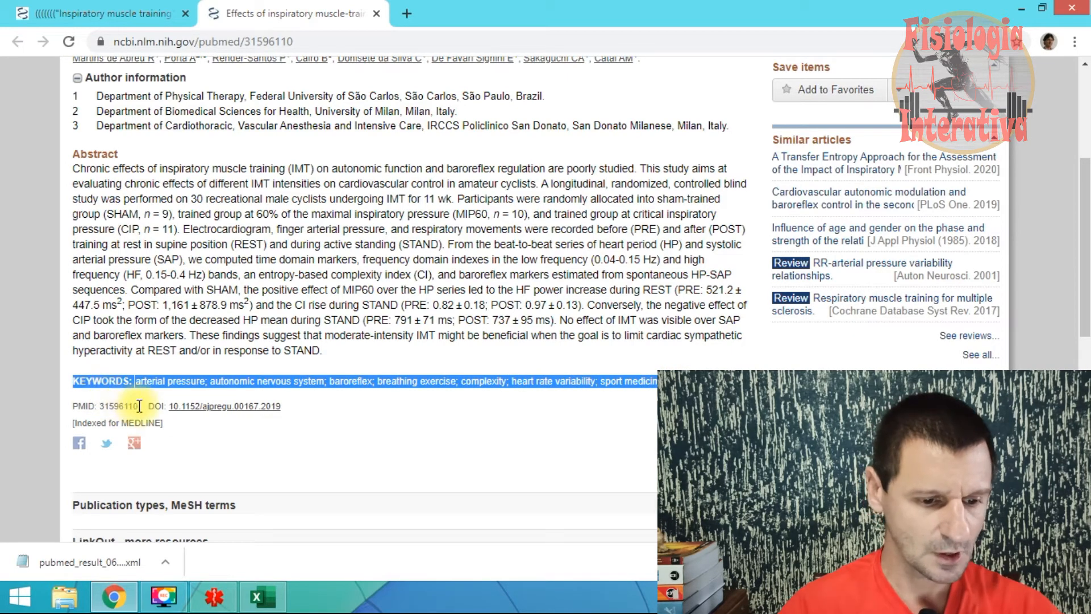
left_click_drag(138, 407, 101, 407)
left_click_drag(303, 408, 172, 415)
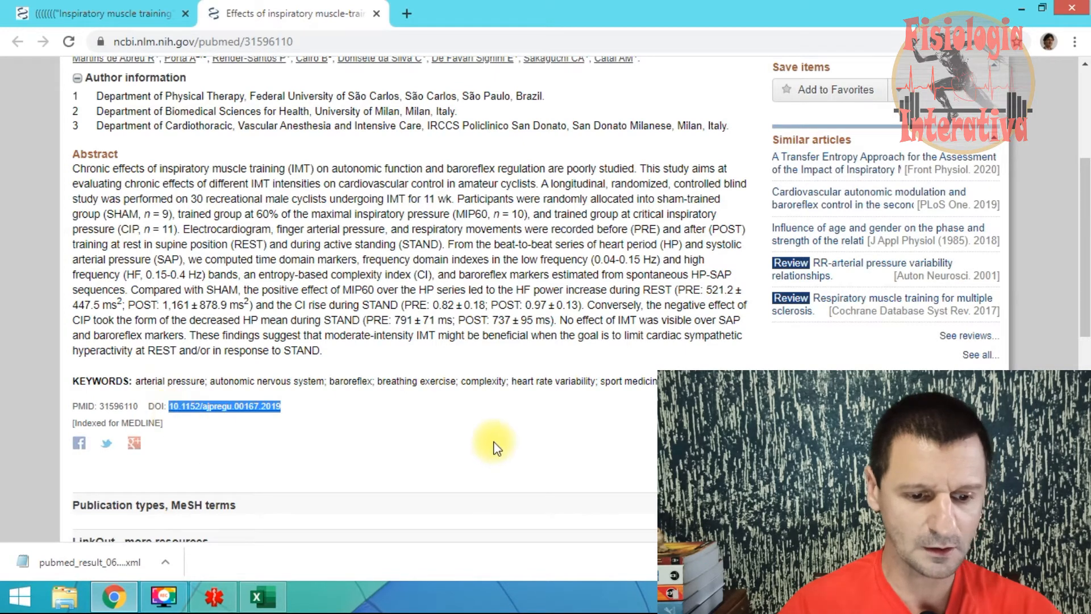
scroll(494, 447, "up", 4)
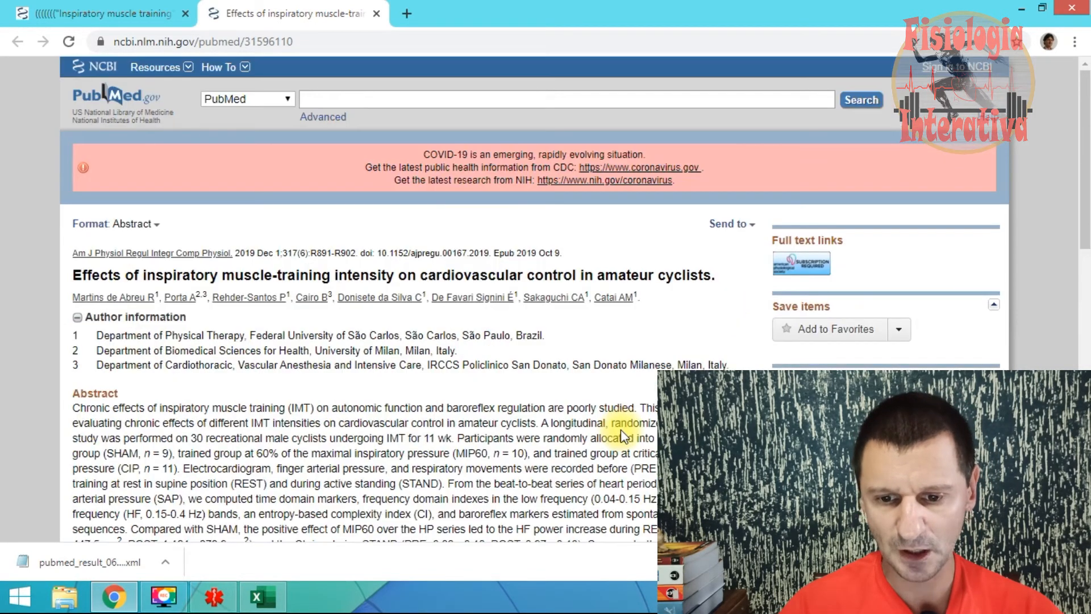
Open the article's publisher full-text link in a new browser tab and switch to it.
right_click(809, 257)
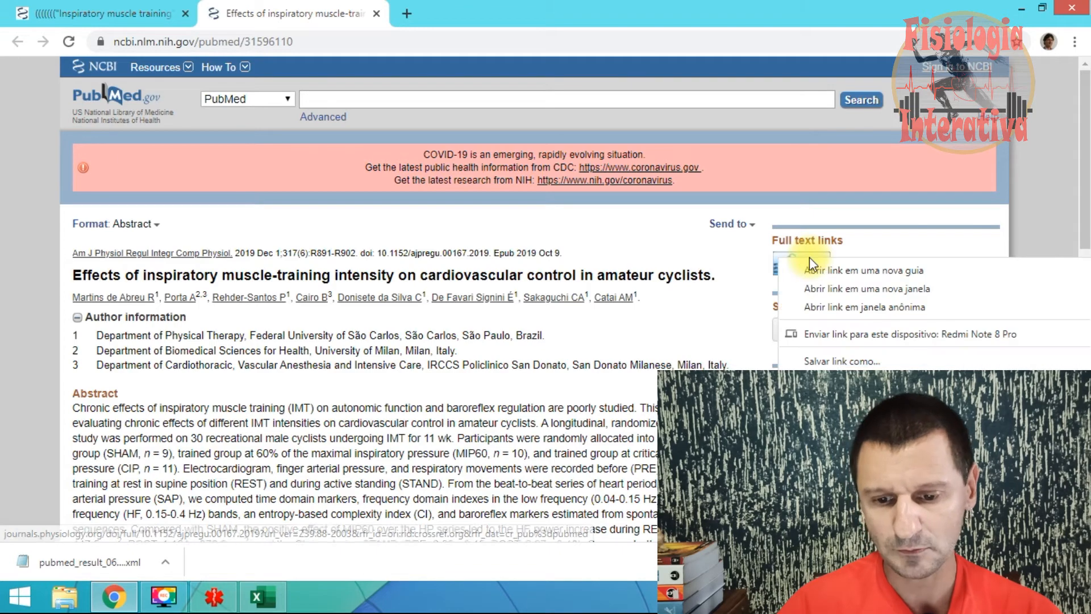
left_click(819, 267)
left_click(446, 8)
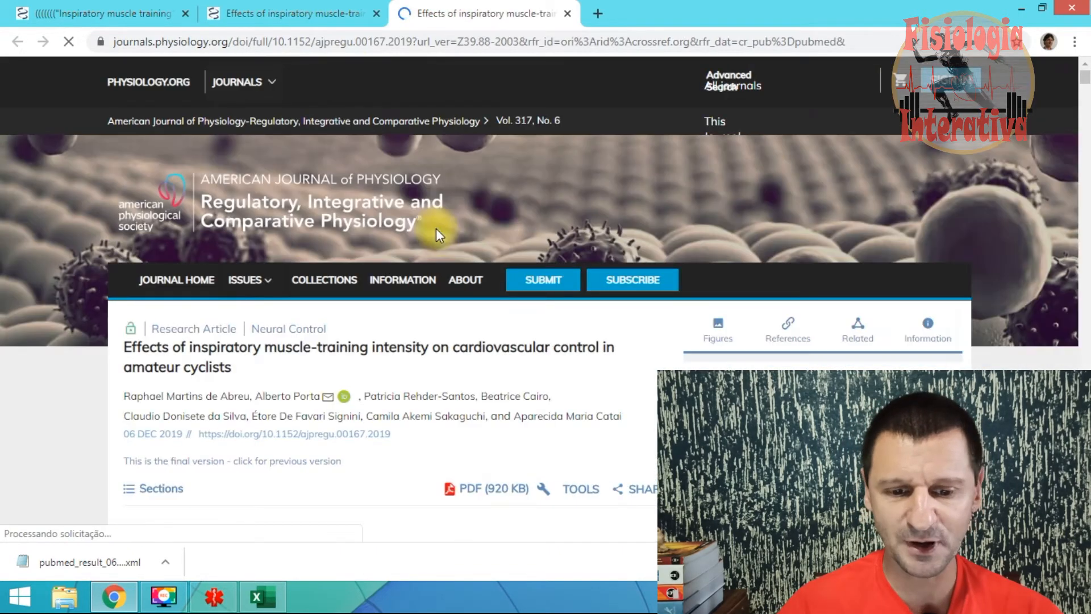
Look over the full-text article page and restore it from the Portuguese translation to English.
scroll(436, 227, "down", 1)
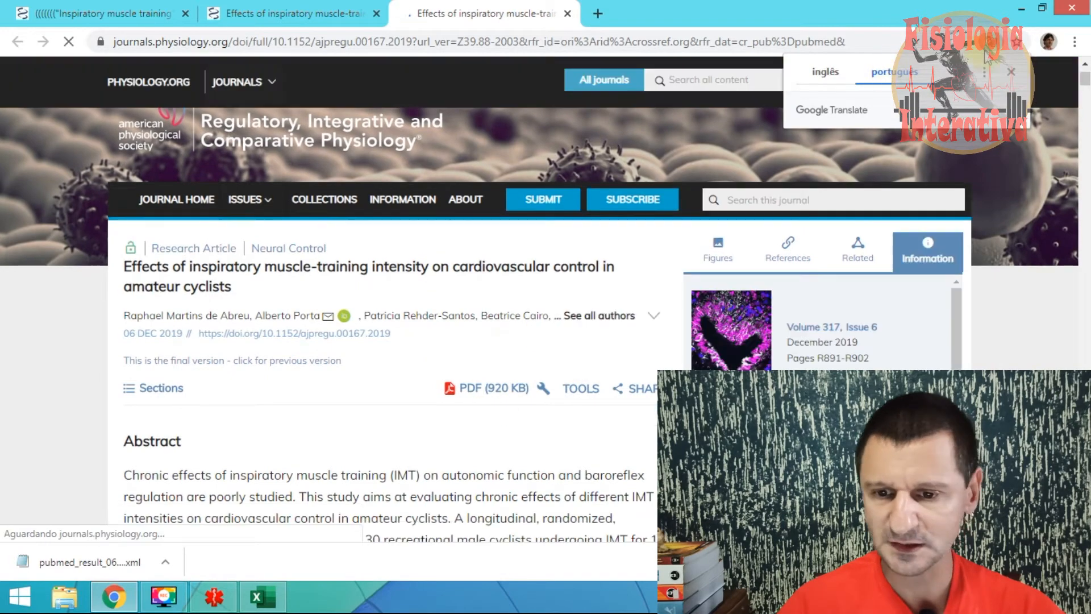
left_click(1011, 72)
scroll(449, 375, "down", 2)
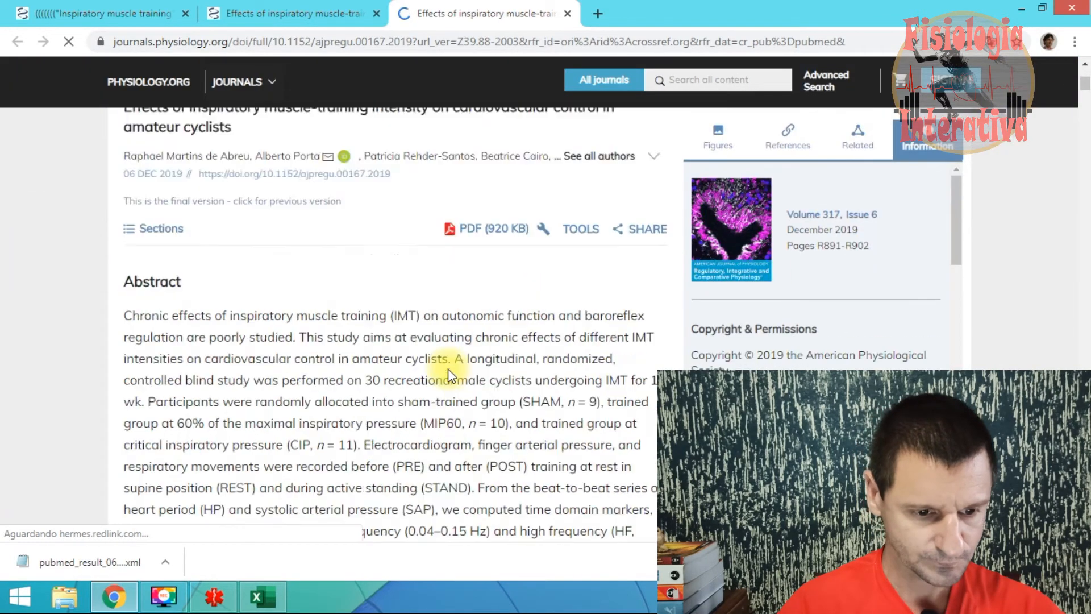
scroll(449, 372, "down", 3)
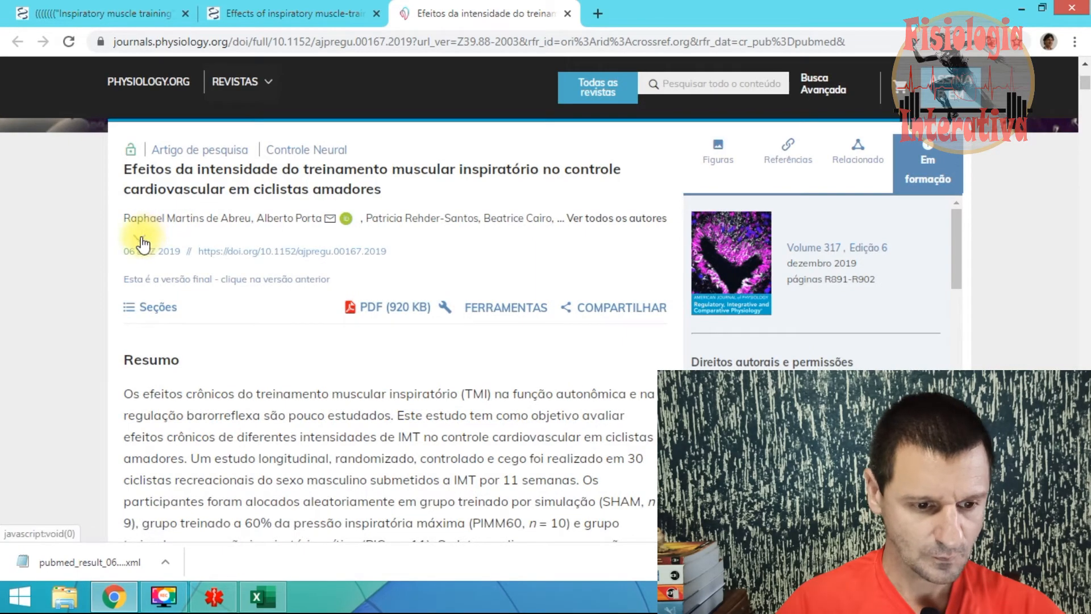
left_click(993, 41)
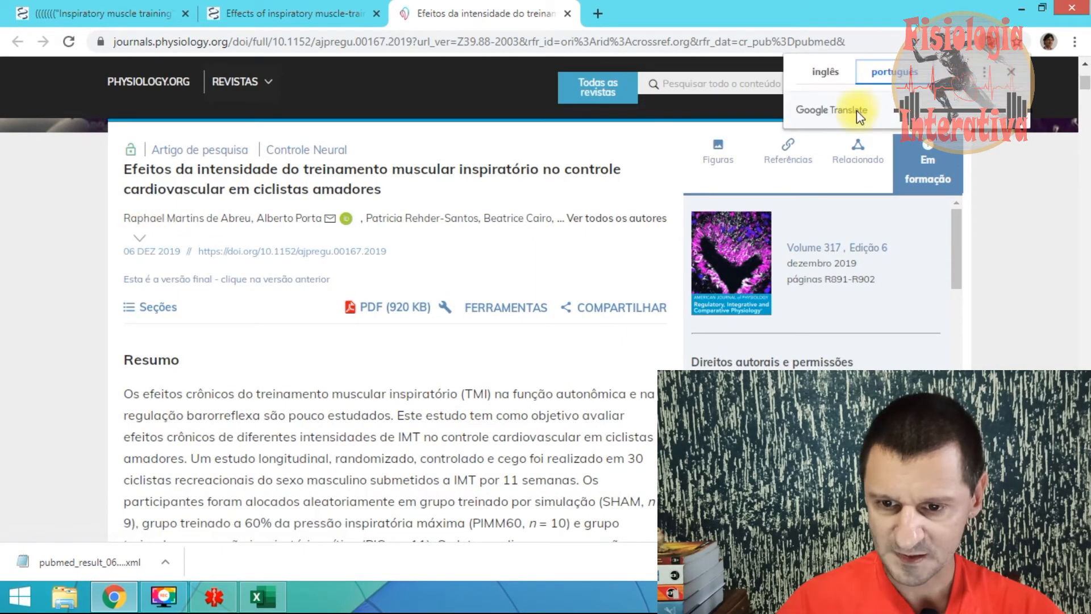
left_click(837, 67)
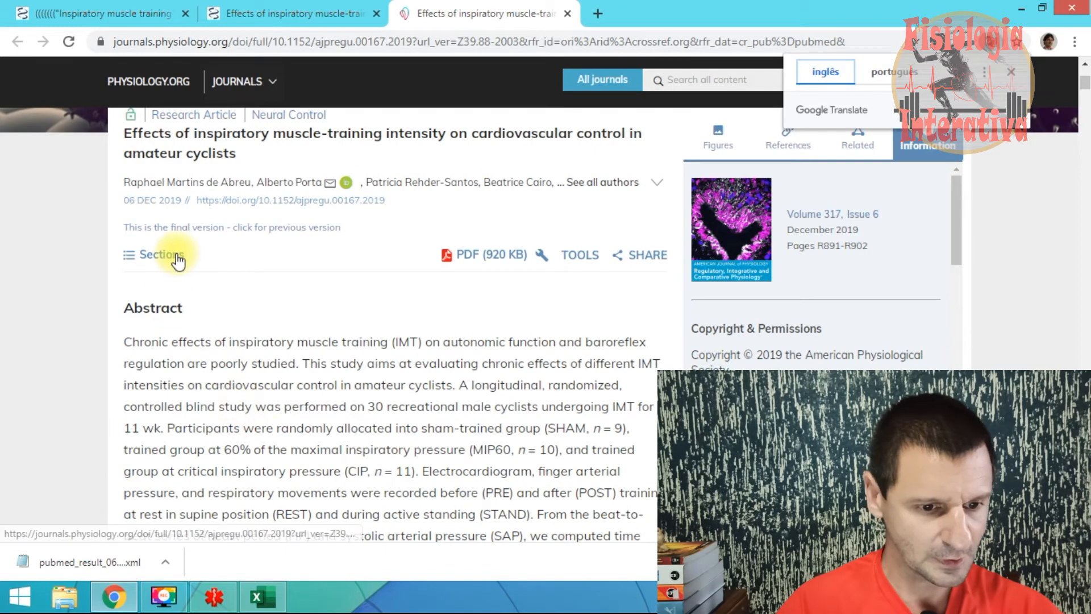
scroll(178, 260, "up", 3)
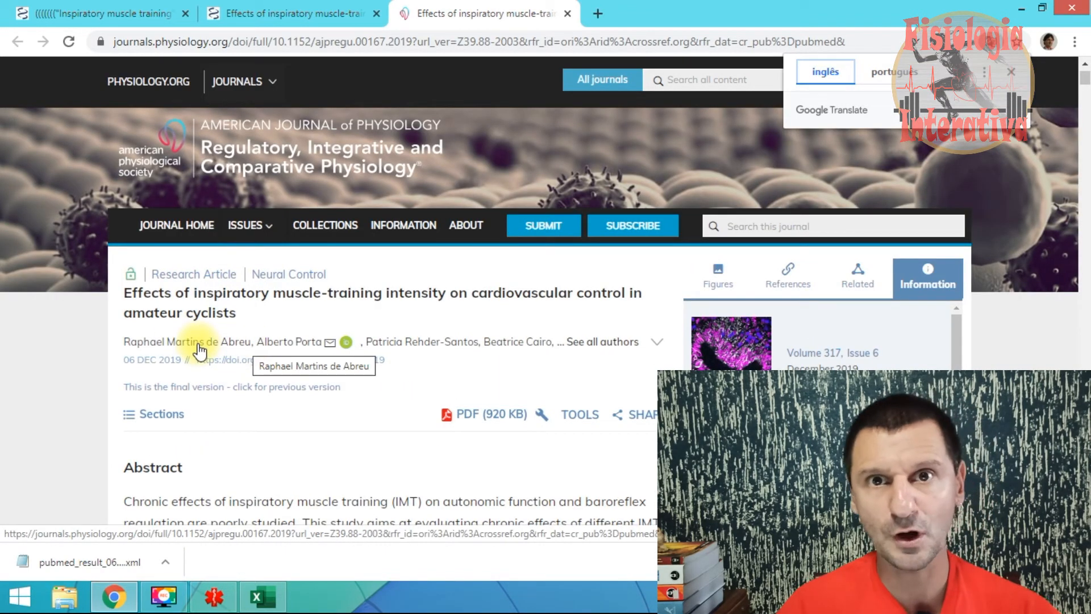
Open the corresponding author's details on the article page and highlight the affiliations, correspondence address and e-mail.
left_click(326, 344)
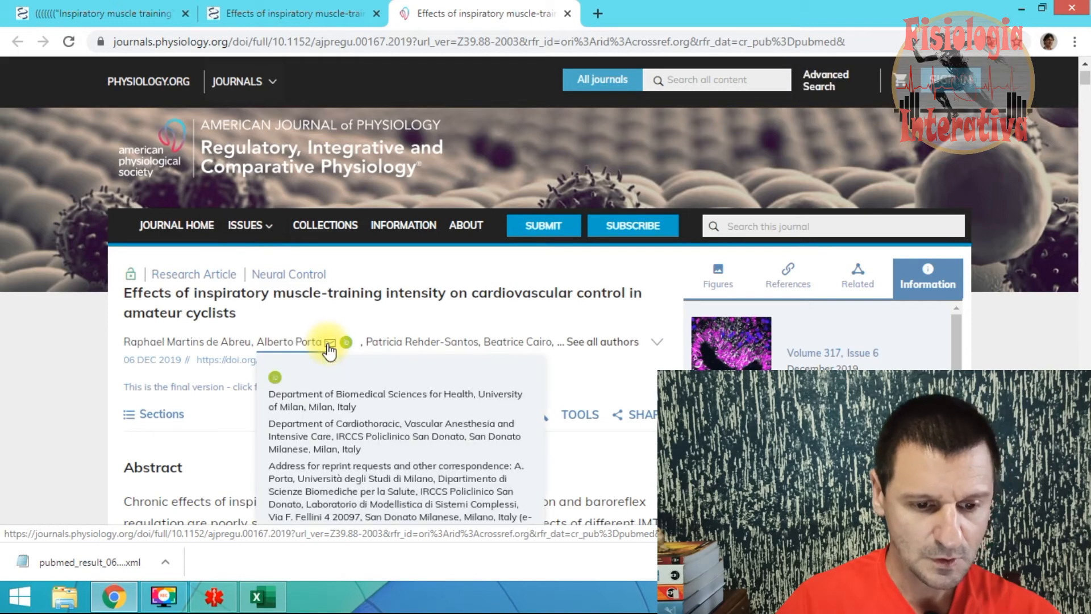
scroll(344, 352, "down", 1)
left_click_drag(268, 311, 510, 433)
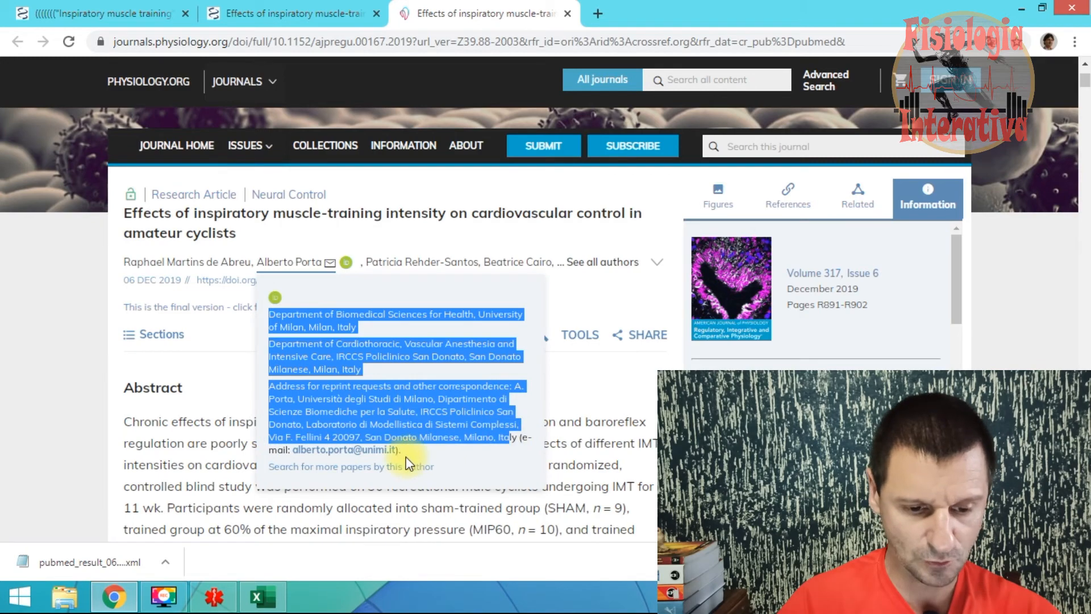
left_click_drag(288, 452, 397, 450)
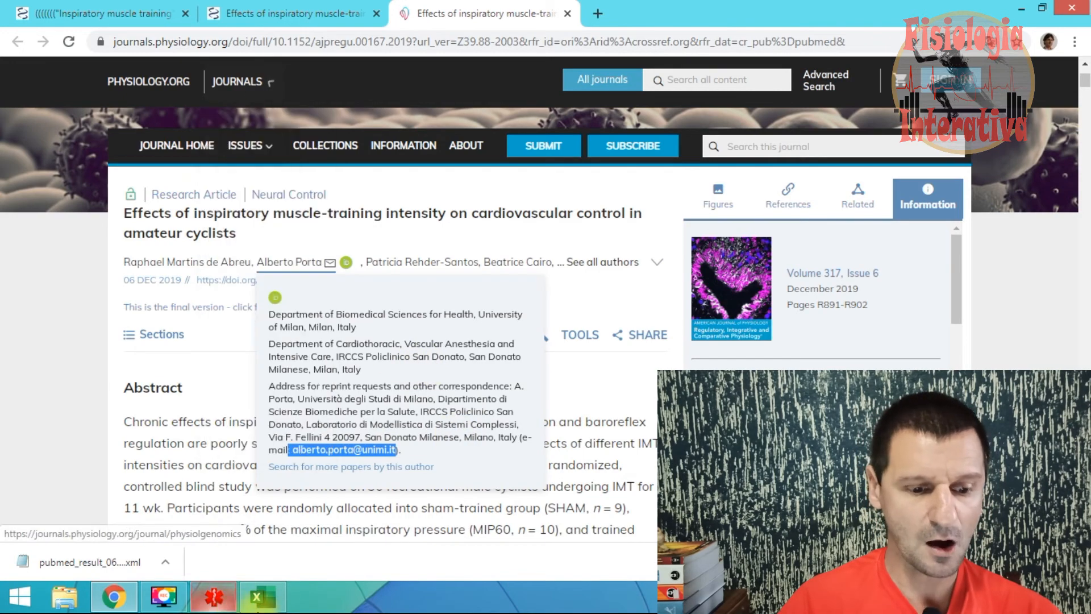
Switch to the Excel workbook and, from the first article's title in C2, examine its journal year and author columns.
left_click(263, 596)
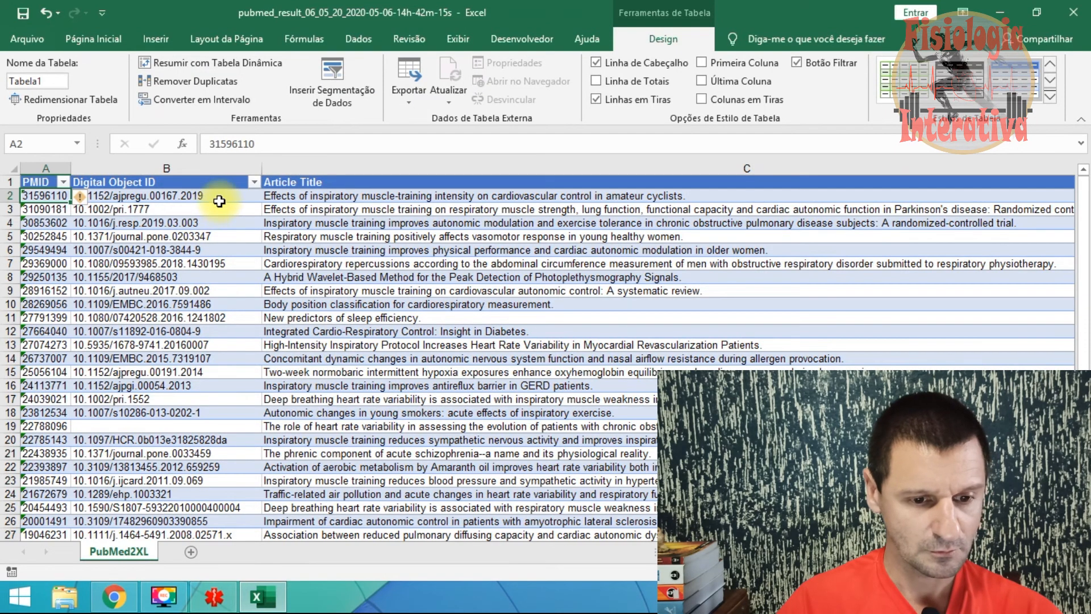
left_click(404, 196)
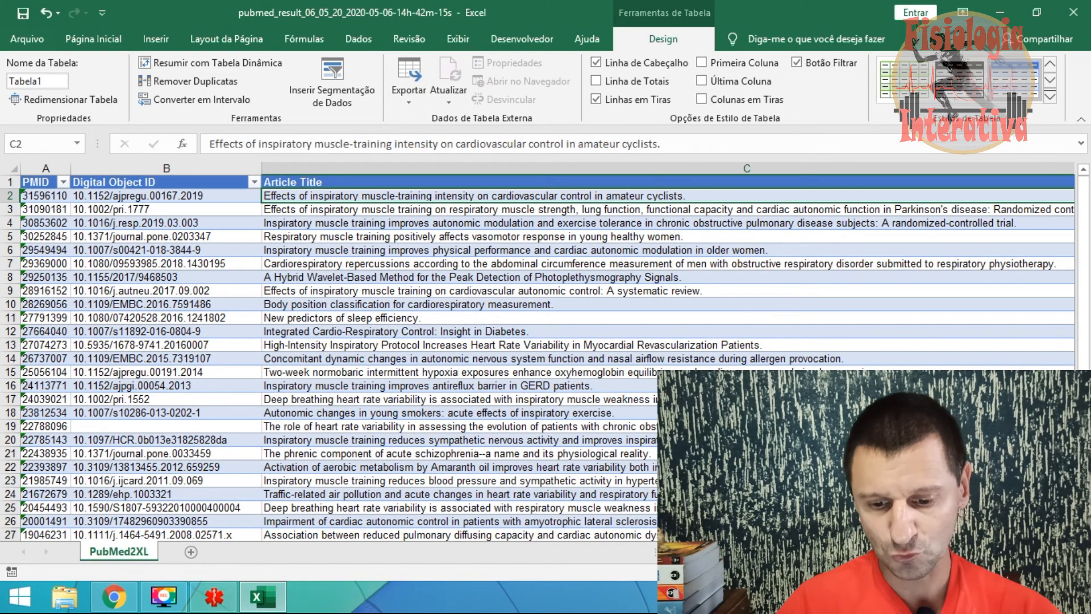
scroll(545, 352, "right", 10)
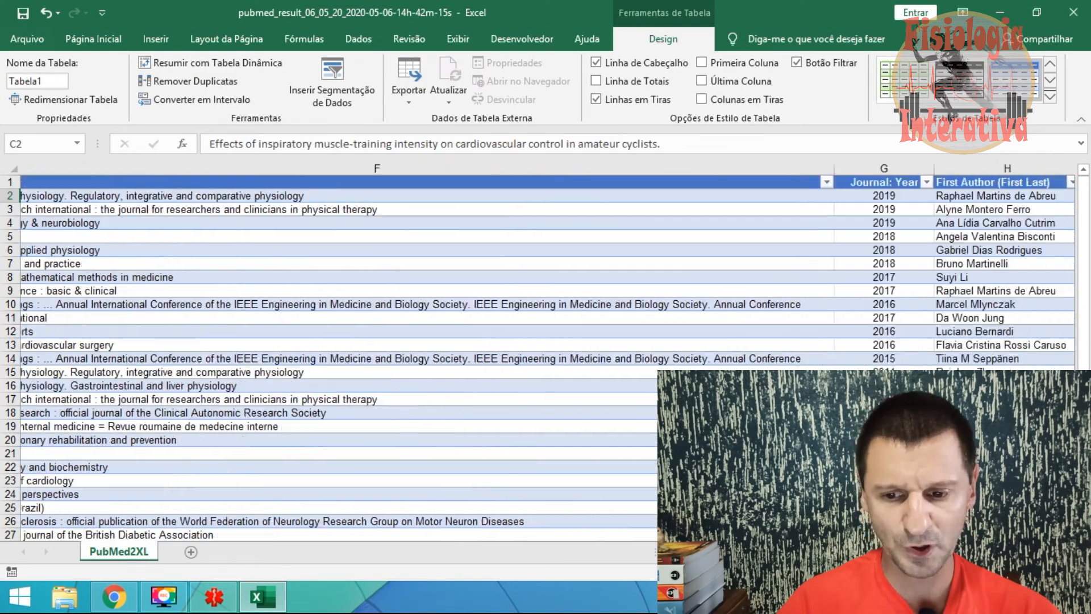
scroll(625, 227, "right", 2)
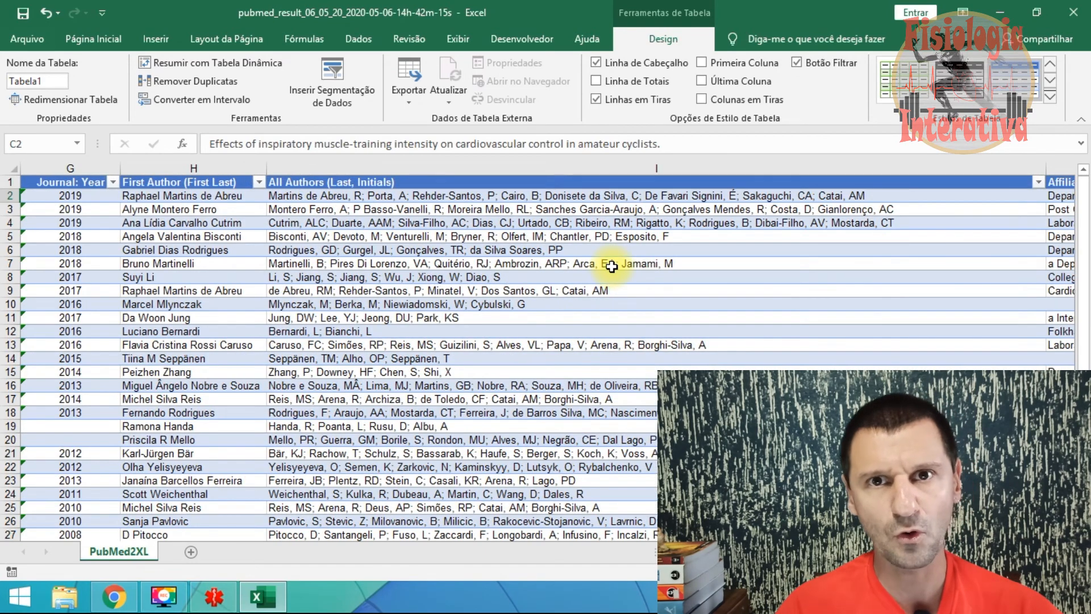